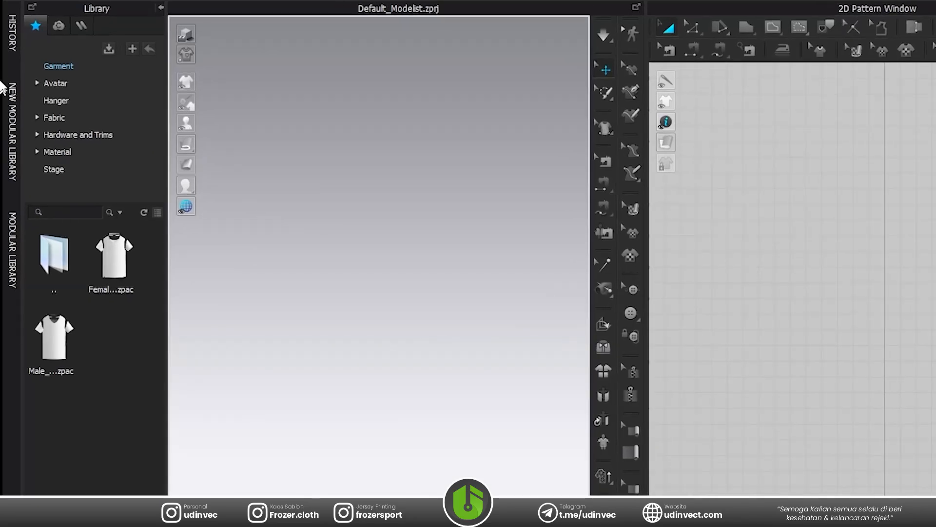
Load the MV2.1 avatar from the library's Avatar > Male_V2 folder and collapse the library.
{"action": "left_click", "coordinate": [36, 84]}
{"action": "left_click", "coordinate": [75, 135]}
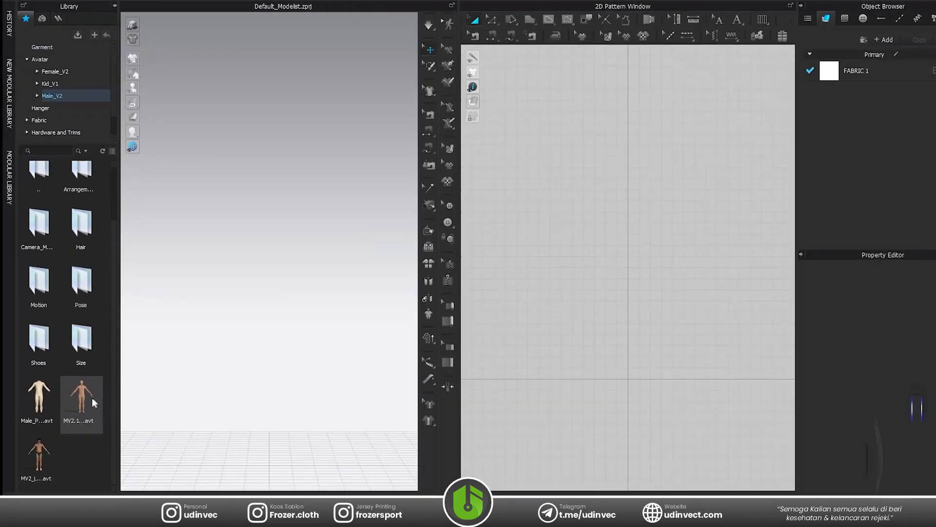
{"action": "double_click", "coordinate": [80, 393]}
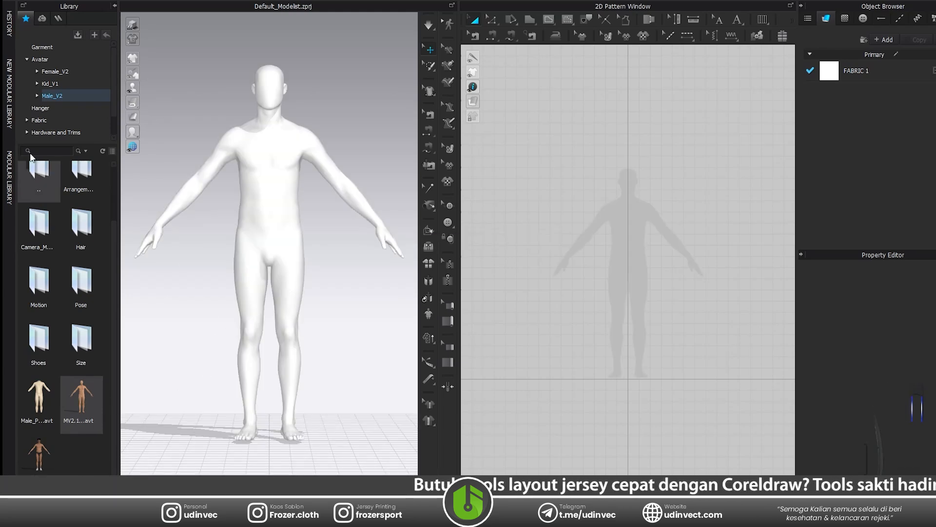
{"action": "left_click", "coordinate": [114, 6]}
Import the Adobe AI/PDF pattern file by adding it at Millimeter scale, 100%, without rotation, as baselines.
{"action": "scroll", "coordinate": [193, 210], "scroll_direction": "up", "scroll_amount": 3}
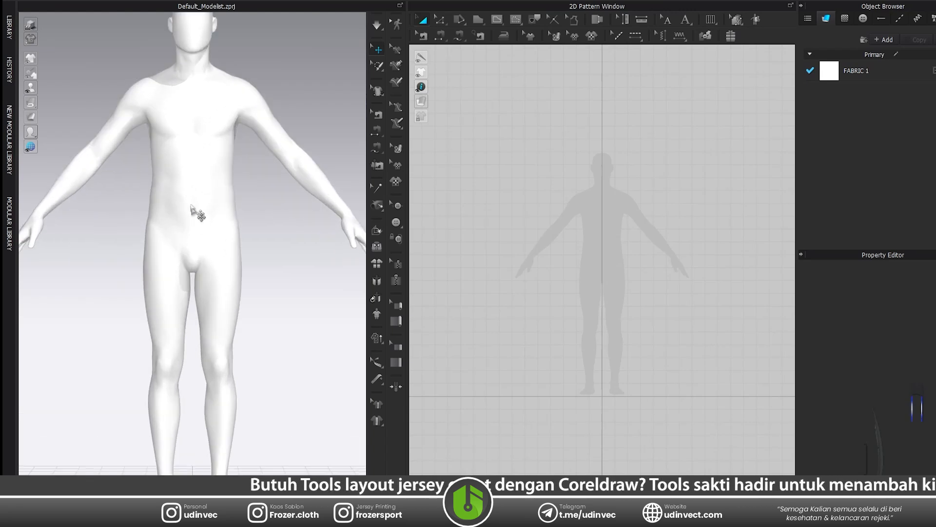
{"action": "scroll", "coordinate": [192, 210], "scroll_direction": "down", "scroll_amount": 1}
{"action": "scroll", "coordinate": [192, 115], "scroll_direction": "up", "scroll_amount": 5}
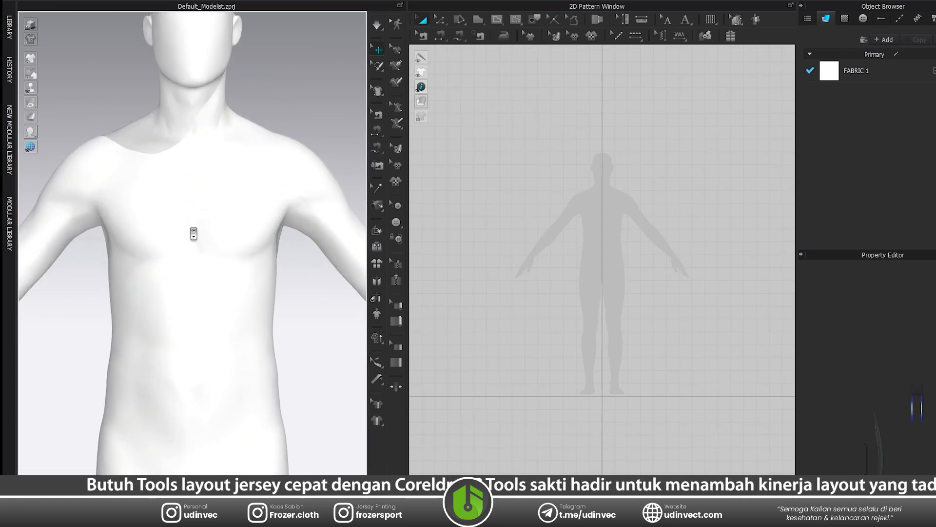
{"action": "scroll", "coordinate": [194, 234], "scroll_direction": "down", "scroll_amount": 4}
{"action": "left_click", "coordinate": [30, 1]}
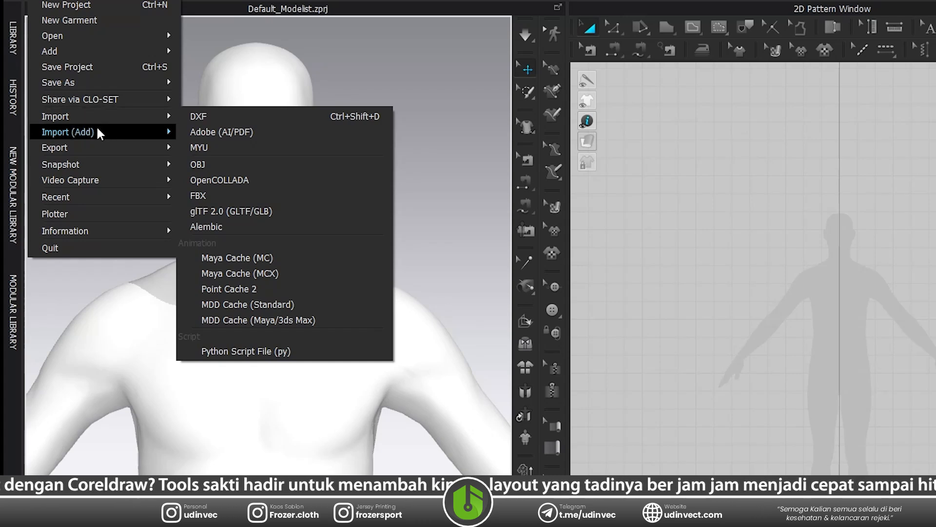
{"action": "mouse_move", "coordinate": [98, 132]}
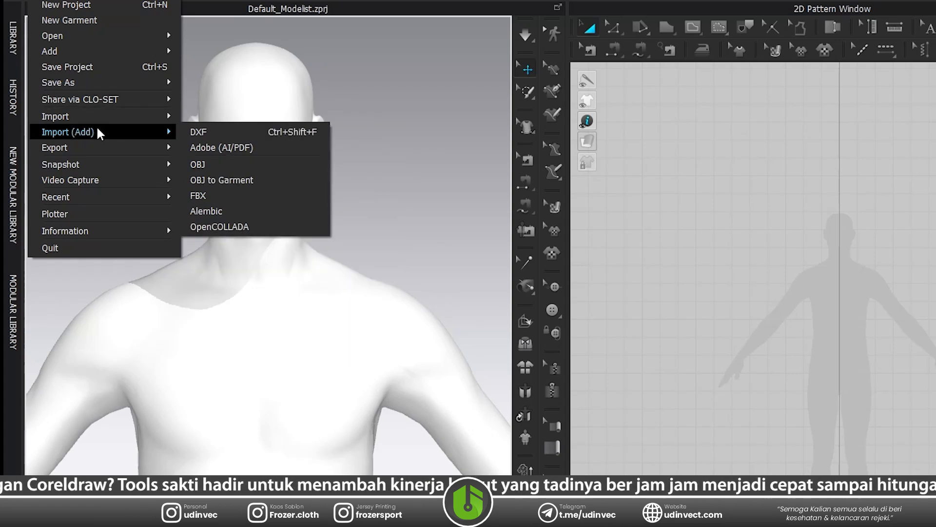
{"action": "left_click", "coordinate": [207, 148]}
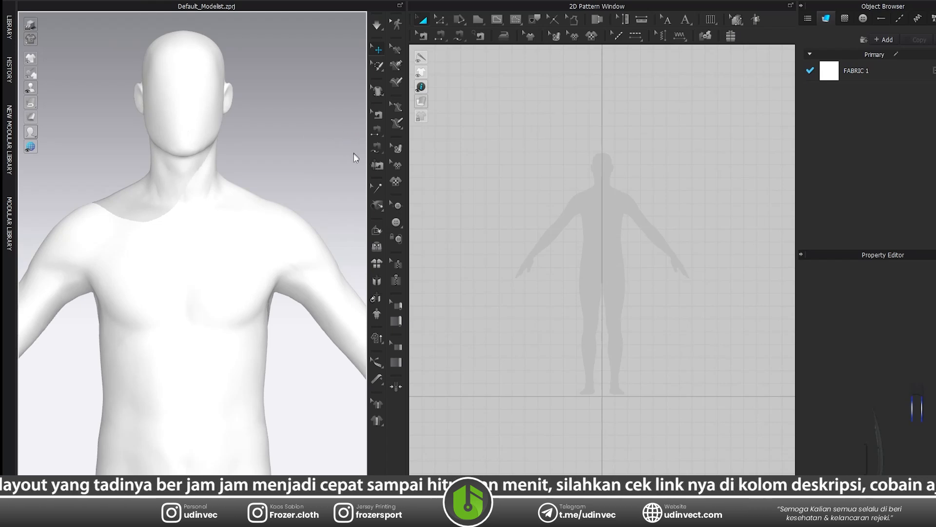
{"action": "double_click", "coordinate": [226, 127]}
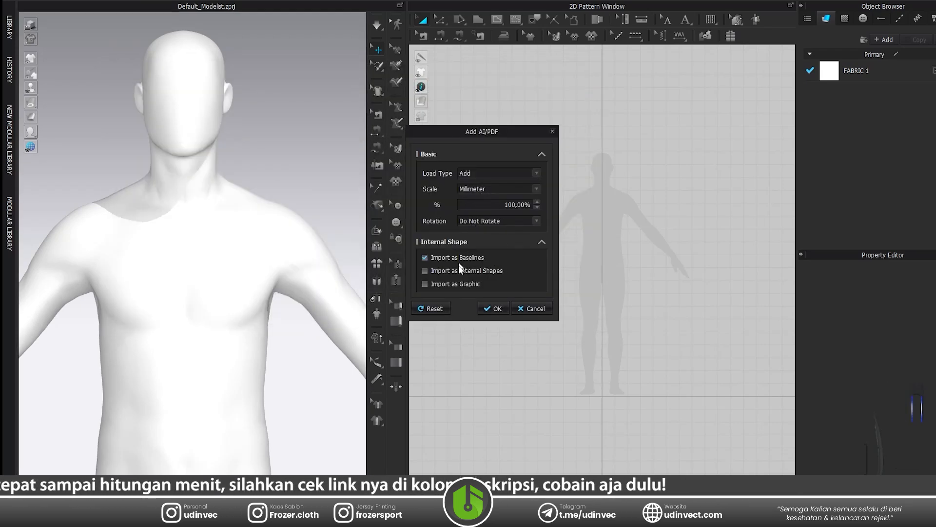
{"action": "left_click", "coordinate": [493, 308]}
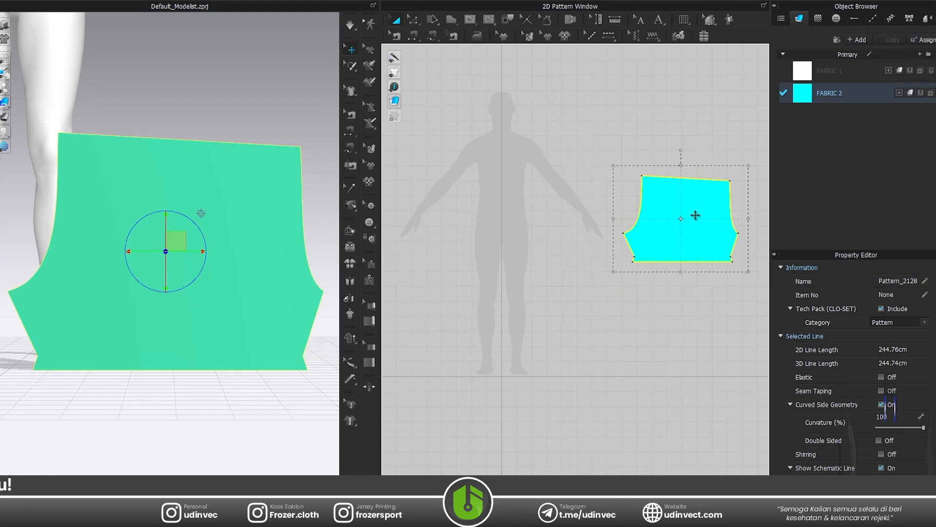
Assign FABRIC 1 to the imported shorts pattern piece and delete FABRIC 2.
{"action": "left_click", "coordinate": [910, 71]}
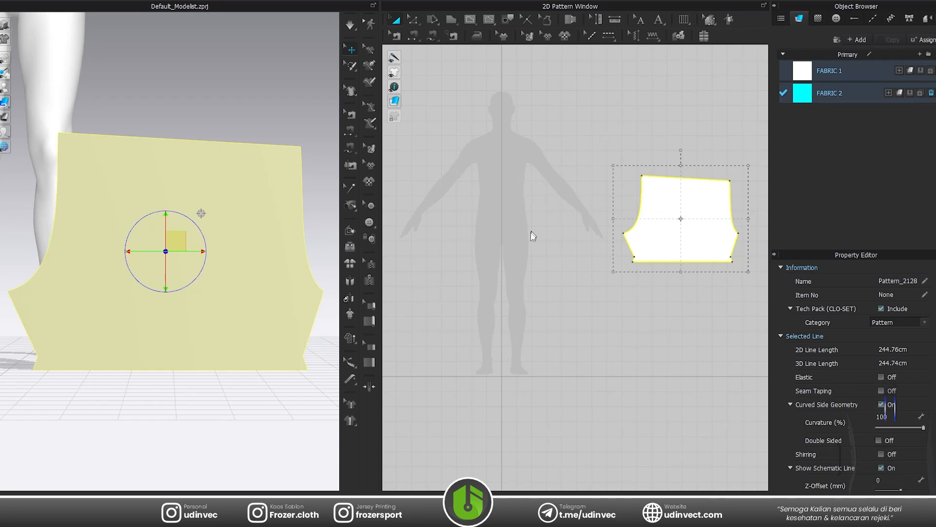
{"action": "left_click", "coordinate": [516, 264]}
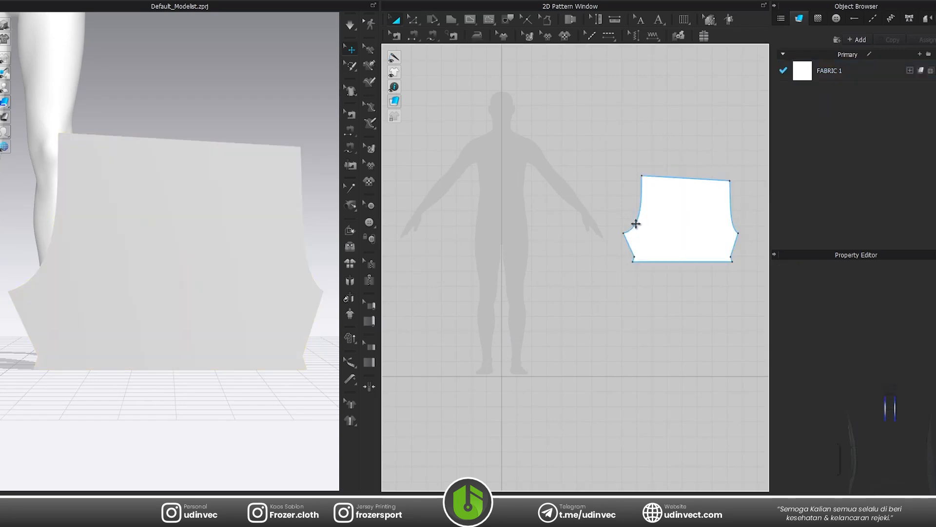
Freeze the imported shorts pattern piece in the 3D scene and deselect it.
{"action": "left_click", "coordinate": [668, 223]}
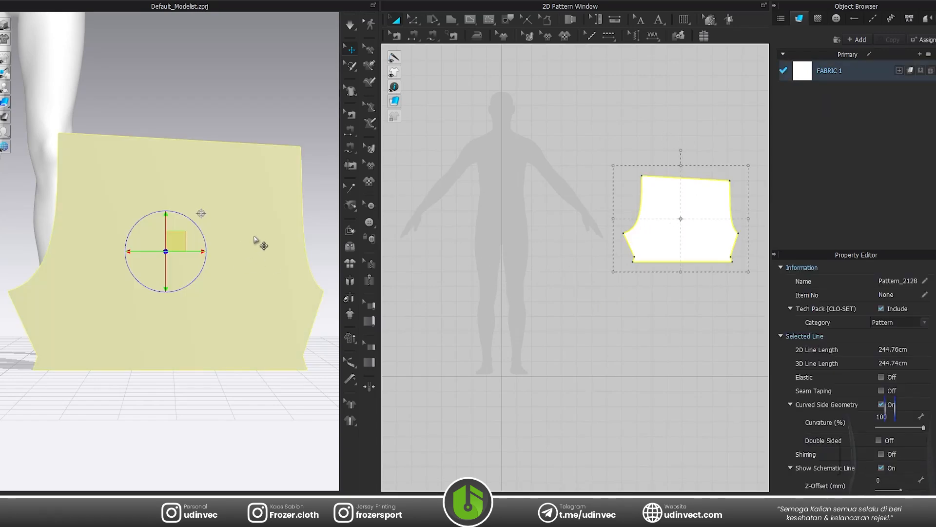
{"action": "right_click", "coordinate": [235, 222]}
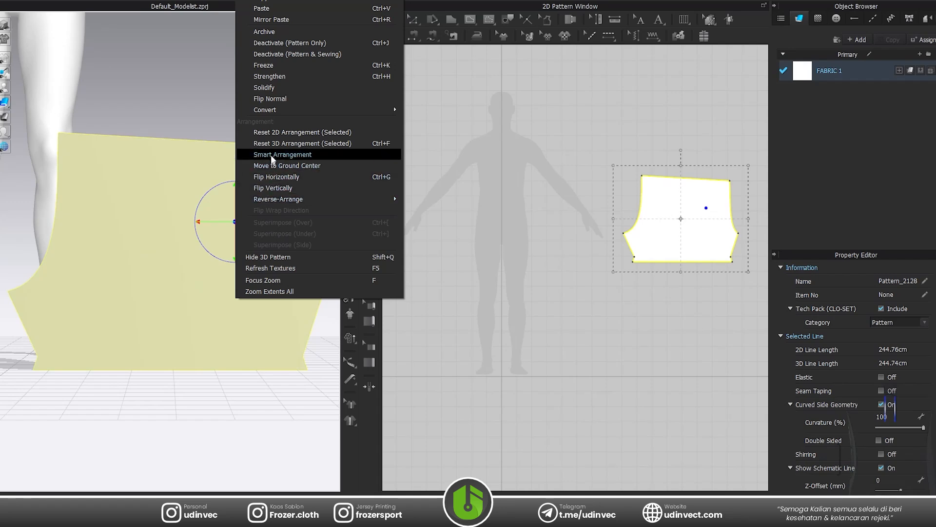
{"action": "left_click", "coordinate": [271, 67]}
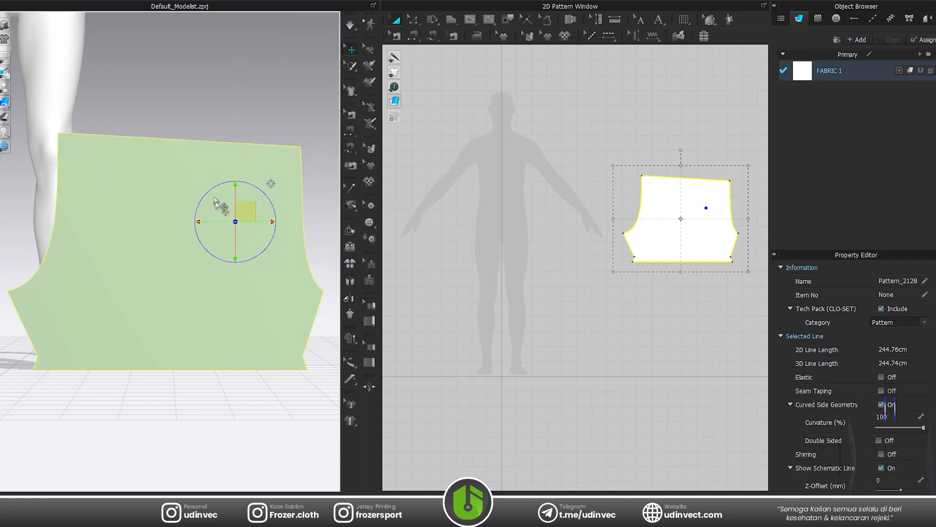
{"action": "left_click", "coordinate": [492, 275]}
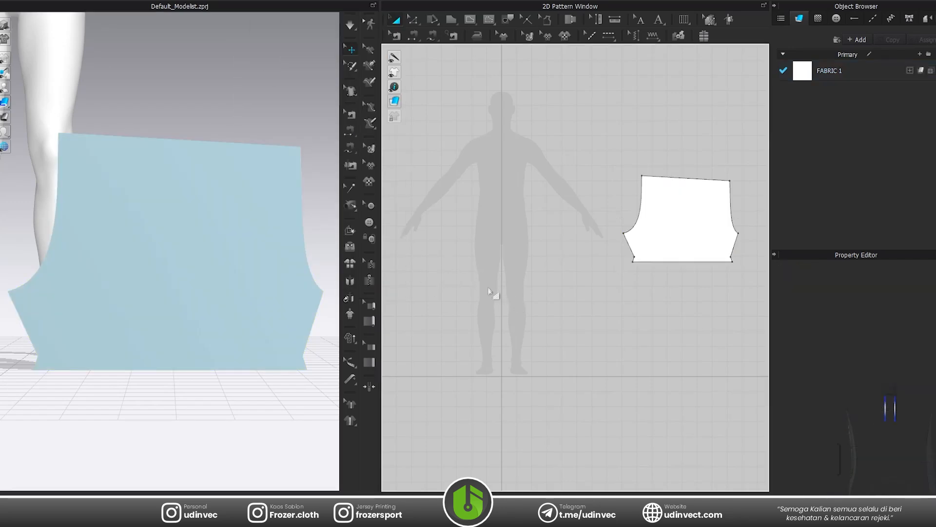
Create a Surface Circumference Measure around the avatar's waist, just above the hips, closing it at the back.
{"action": "scroll", "coordinate": [283, 289], "scroll_direction": "down", "scroll_amount": 5}
{"action": "scroll", "coordinate": [219, 247], "scroll_direction": "up", "scroll_amount": 5}
{"action": "scroll", "coordinate": [195, 239], "scroll_direction": "up", "scroll_amount": 5}
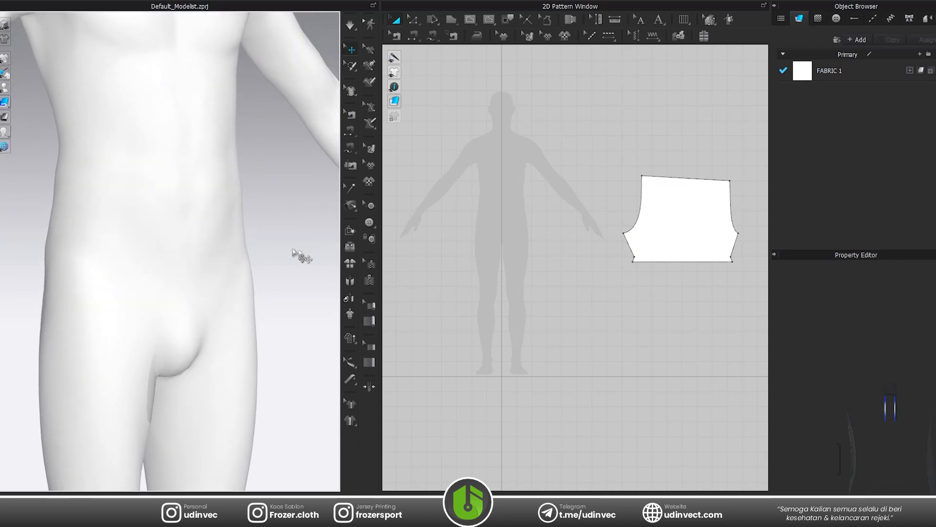
{"action": "right_click_drag", "start_coordinate": [326, 307], "coordinate": [283, 317]}
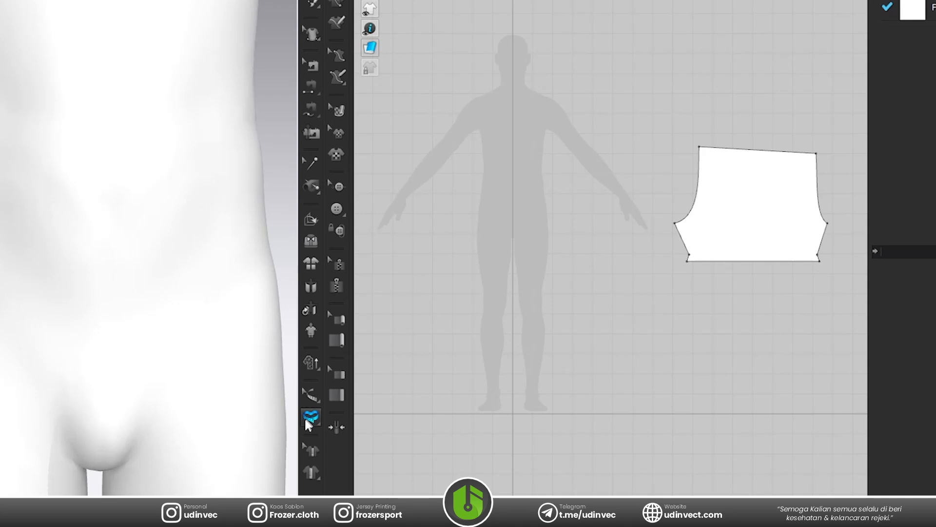
{"action": "left_click", "coordinate": [310, 418]}
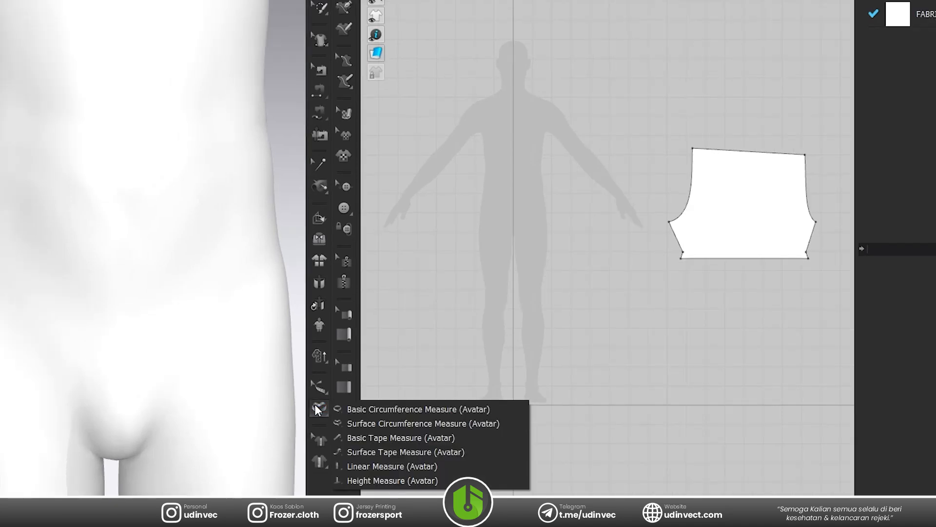
{"action": "left_click", "coordinate": [378, 425]}
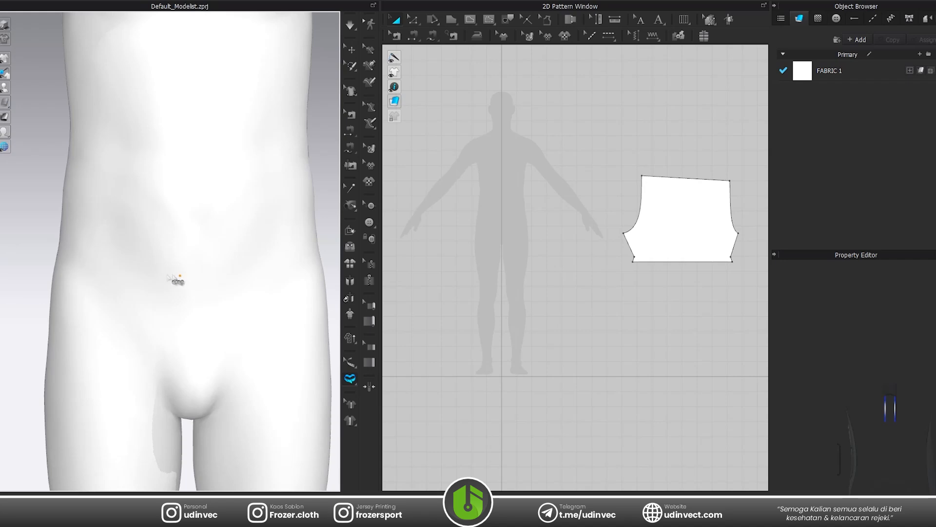
{"action": "right_click_drag", "start_coordinate": [168, 277], "coordinate": [189, 278]}
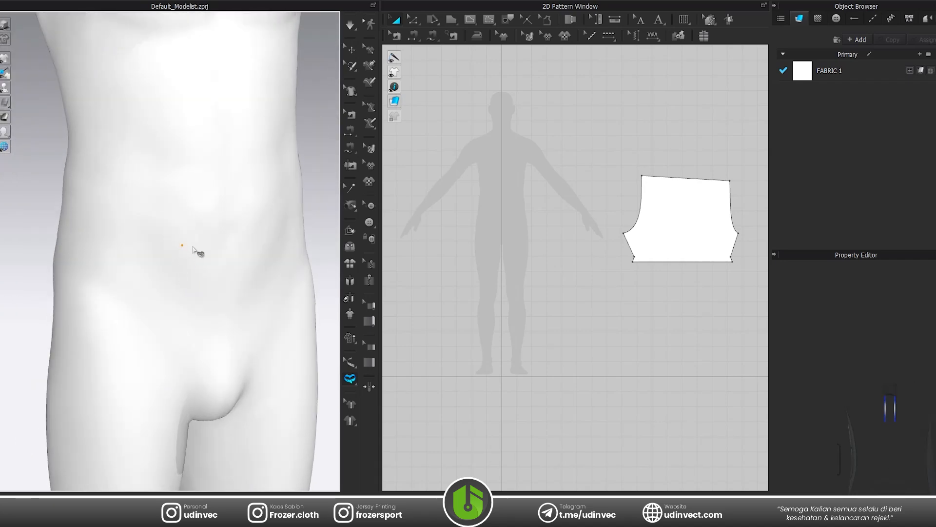
{"action": "key", "text": "shift"}
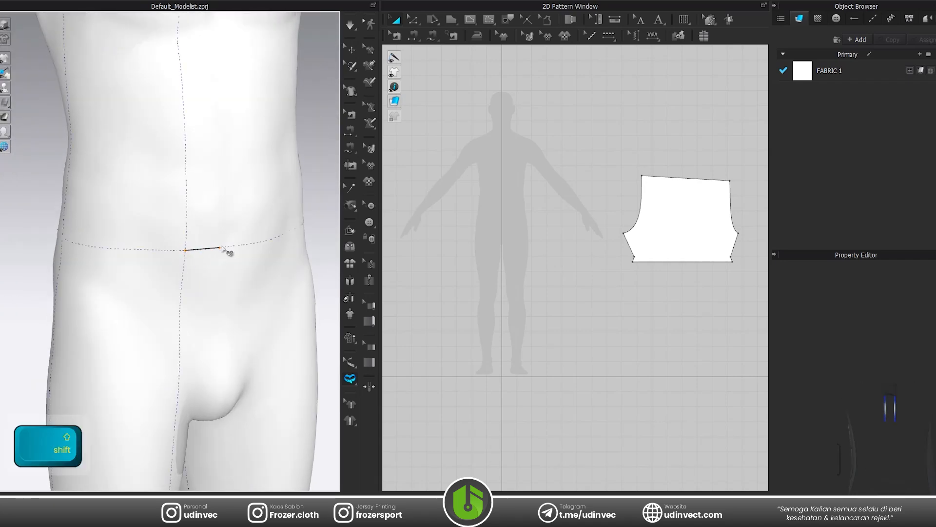
{"action": "left_click", "coordinate": [224, 252]}
{"action": "right_click_drag", "start_coordinate": [125, 255], "coordinate": [240, 248]}
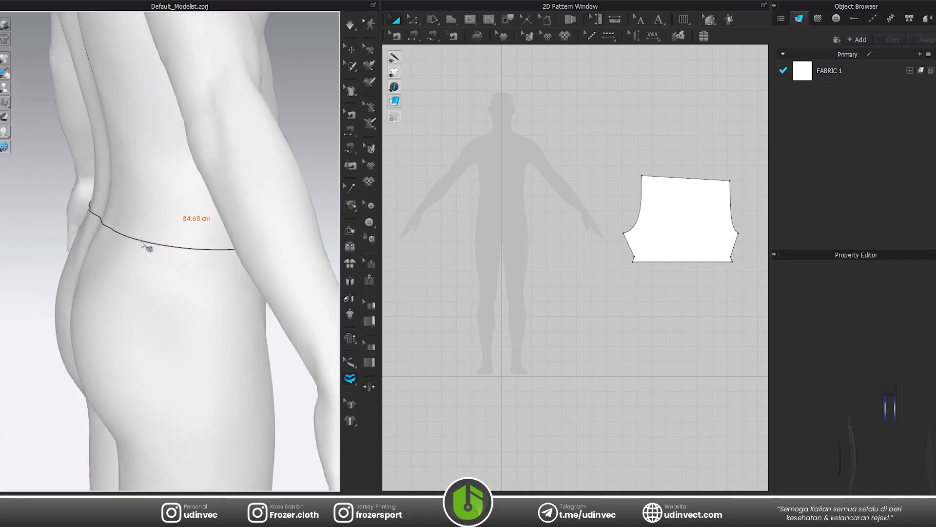
{"action": "left_click", "coordinate": [141, 243]}
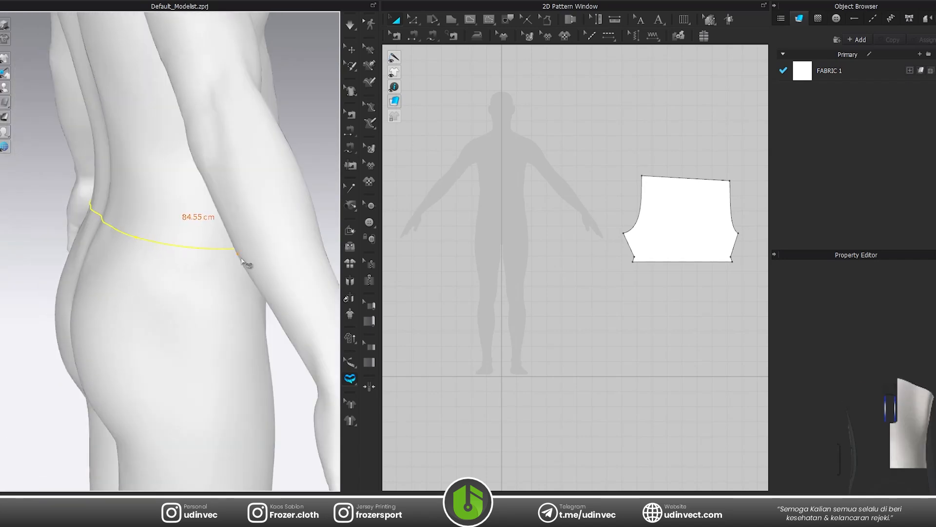
{"action": "right_click_drag", "start_coordinate": [242, 262], "coordinate": [178, 276]}
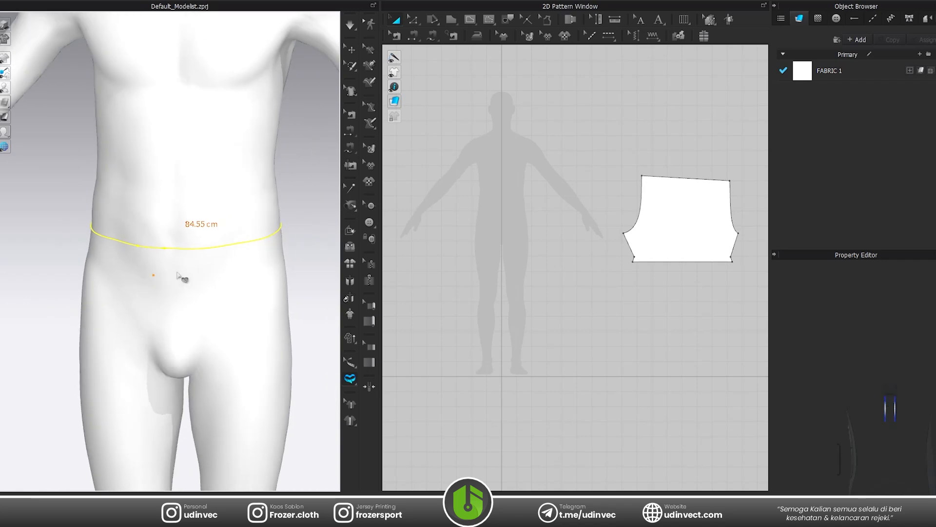
{"action": "scroll", "coordinate": [198, 259], "scroll_direction": "up", "scroll_amount": 2}
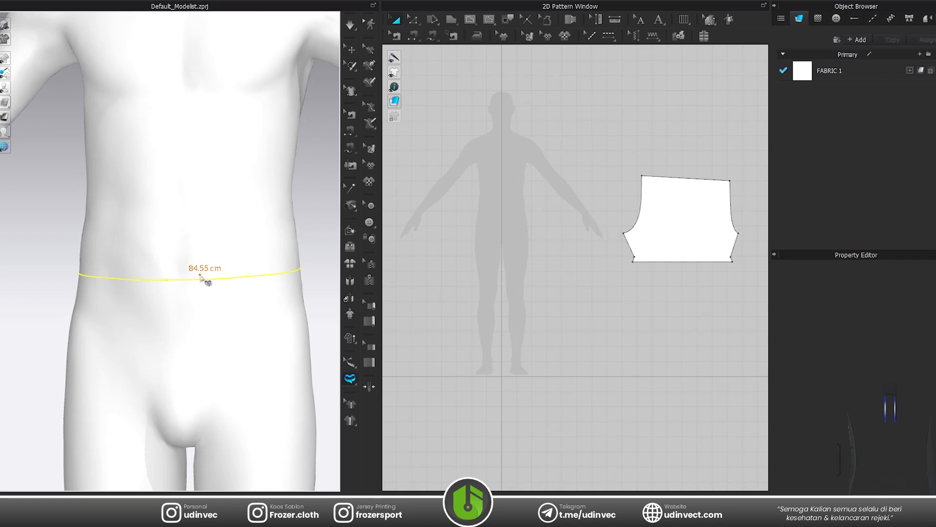
Create a rectangular waistband pattern 84.55 cm wide and 4 cm high over the avatar silhouette.
{"action": "left_click", "coordinate": [457, 19]}
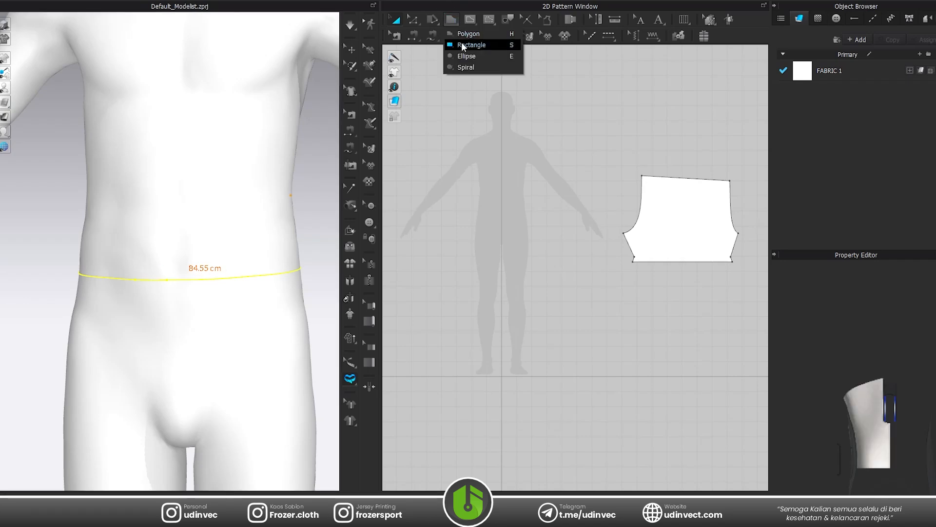
{"action": "left_click", "coordinate": [462, 42]}
{"action": "left_click", "coordinate": [477, 237]}
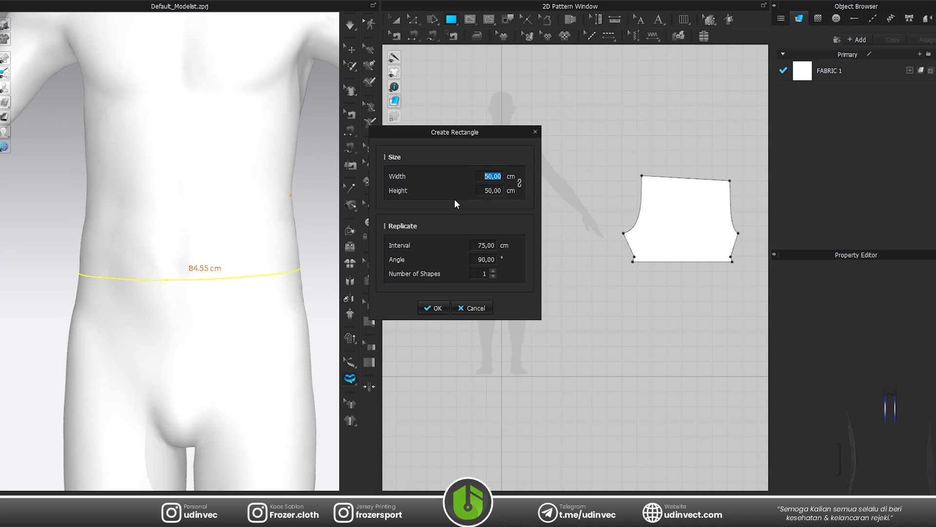
{"action": "type", "text": "84"}
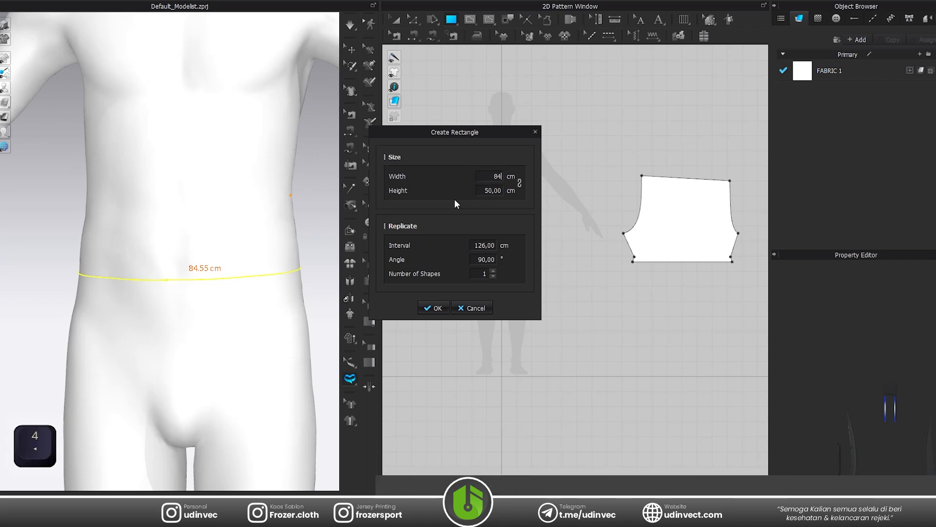
{"action": "type", "text": ",55"}
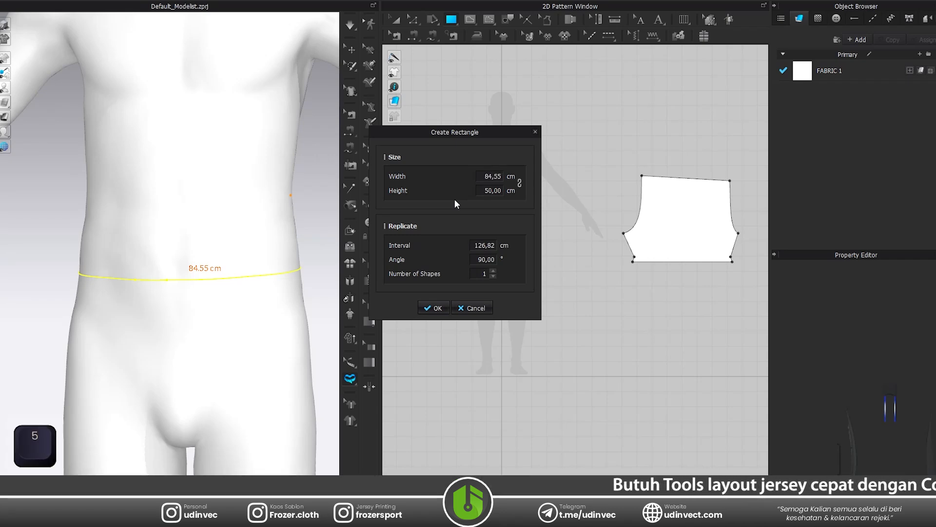
{"action": "key", "text": "Tab"}
{"action": "type", "text": "4"}
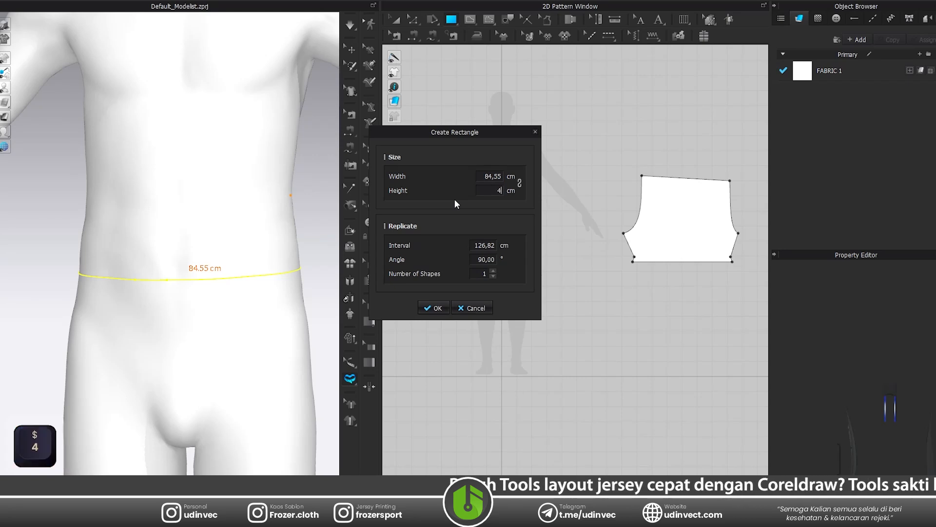
{"action": "left_click", "coordinate": [434, 308]}
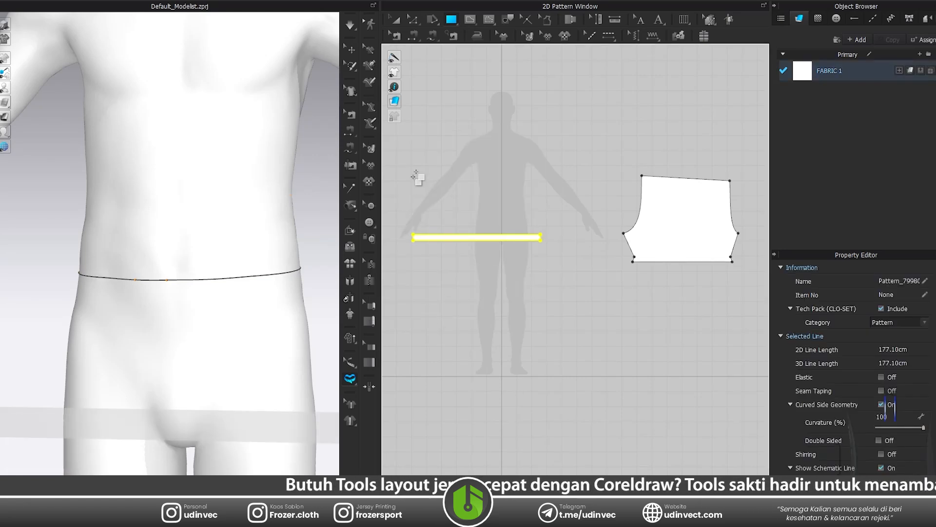
Move the waistband rectangle so it is centred on the avatar silhouette's vertical axis, at crotch height.
{"action": "left_click", "coordinate": [395, 20]}
{"action": "scroll", "coordinate": [463, 240], "scroll_direction": "up", "scroll_amount": 3}
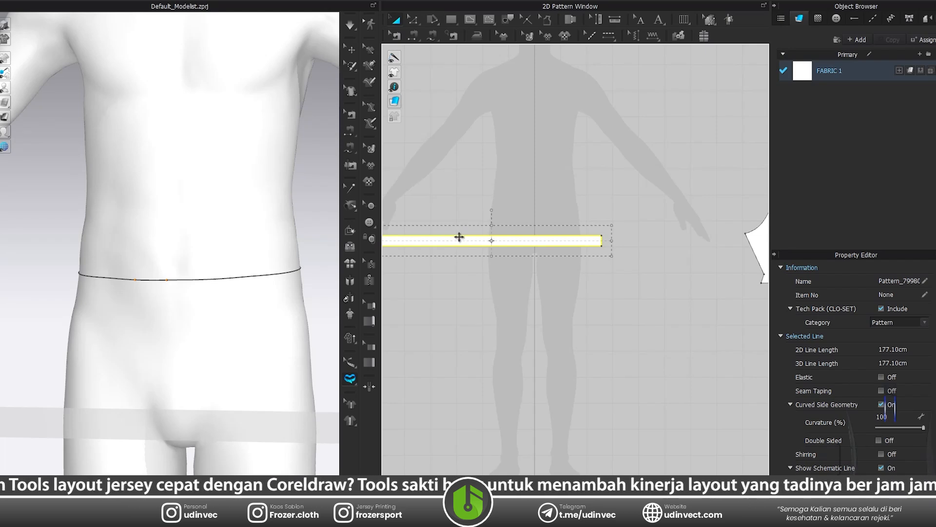
{"action": "left_click_drag", "start_coordinate": [459, 237], "coordinate": [554, 274]}
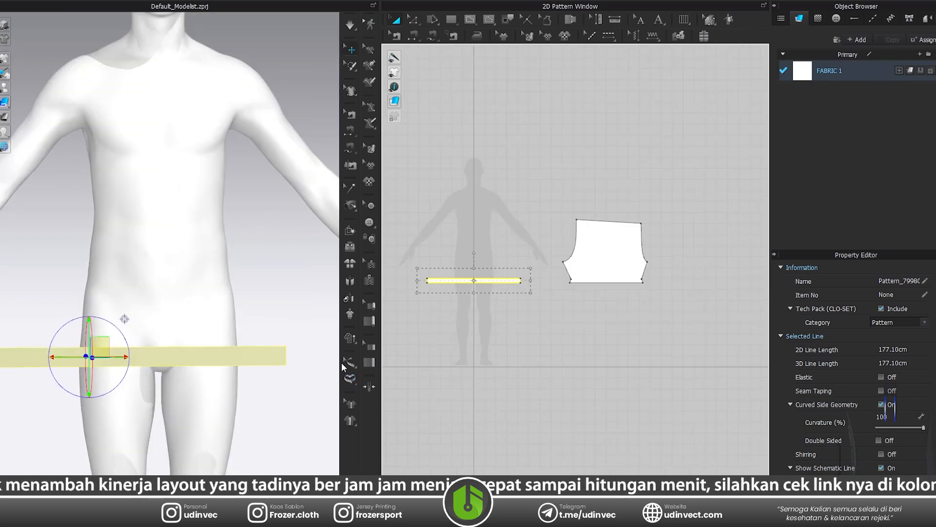
Attach the waistband's upper edge to the waist circumference measure with Attach to Measure (Avatar).
{"action": "left_click", "coordinate": [346, 362]}
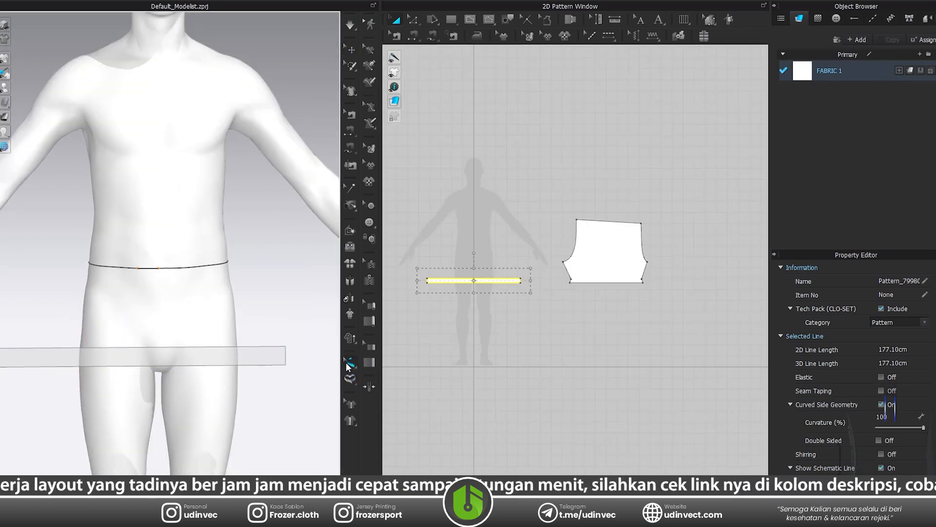
{"action": "left_click", "coordinate": [350, 366]}
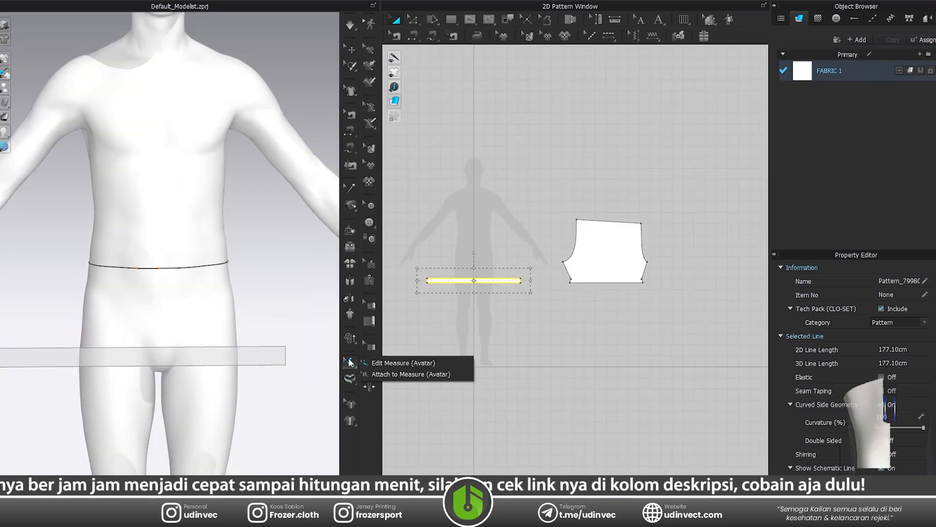
{"action": "left_click", "coordinate": [364, 369]}
{"action": "middle_click_drag", "start_coordinate": [162, 350], "coordinate": [228, 352]}
{"action": "left_click", "coordinate": [127, 350]}
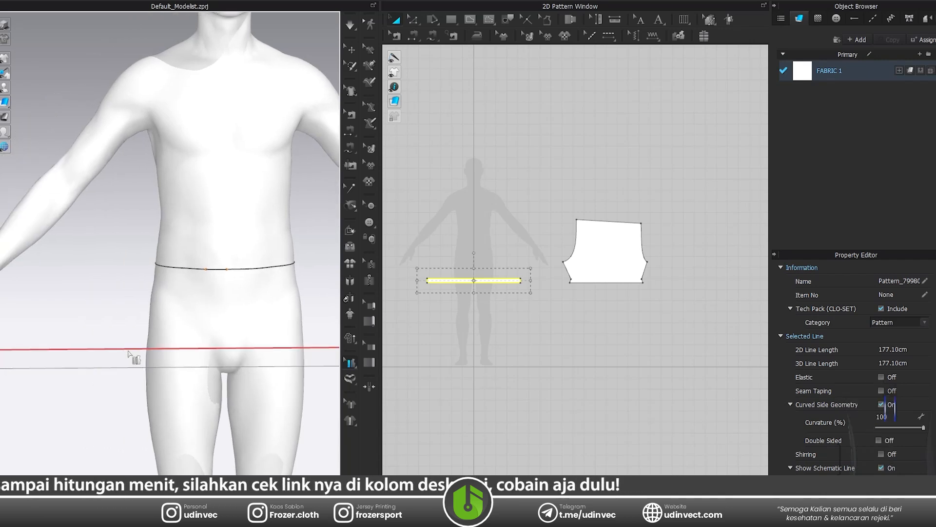
{"action": "left_click", "coordinate": [203, 272]}
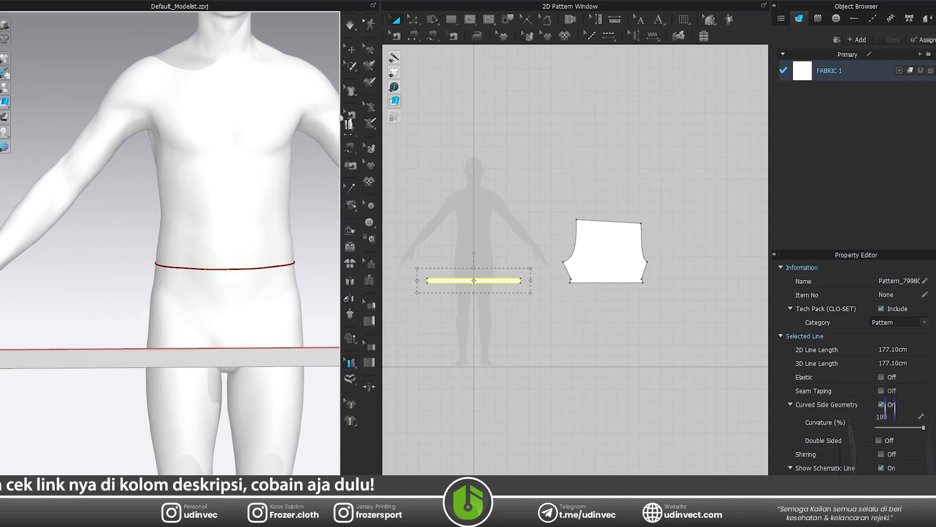
Wrap the waistband around the avatar from the centre-front hip arrangement point and lower it to about crotch height.
{"action": "left_click", "coordinate": [351, 48]}
{"action": "left_click", "coordinate": [178, 356]}
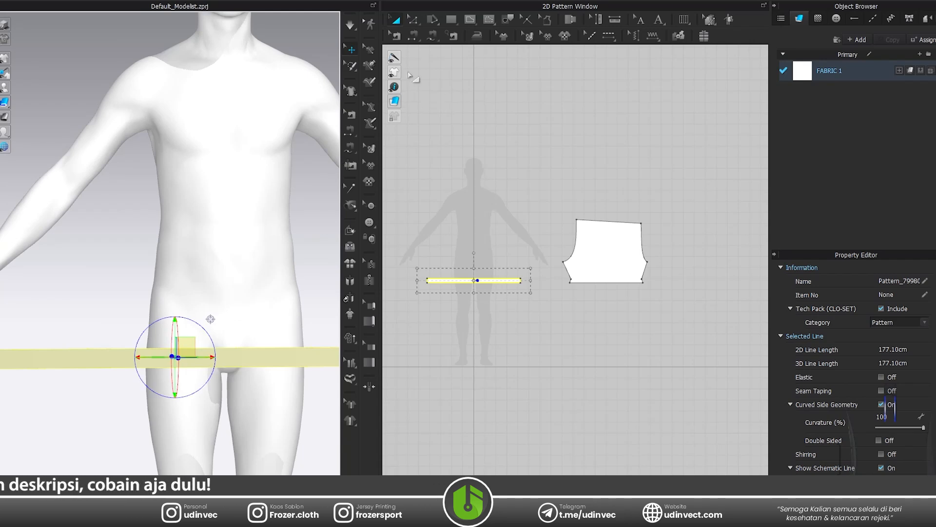
{"action": "left_click", "coordinate": [243, 361]}
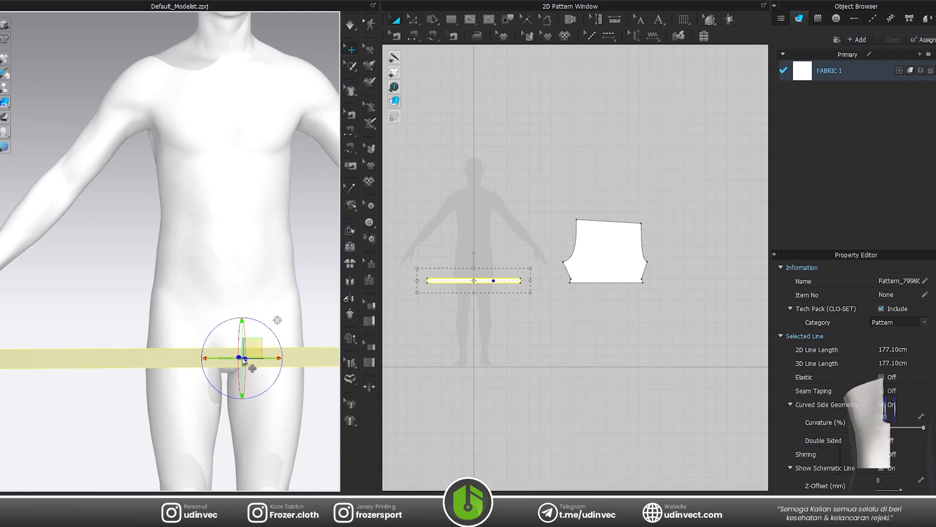
{"action": "key", "text": "shift+f"}
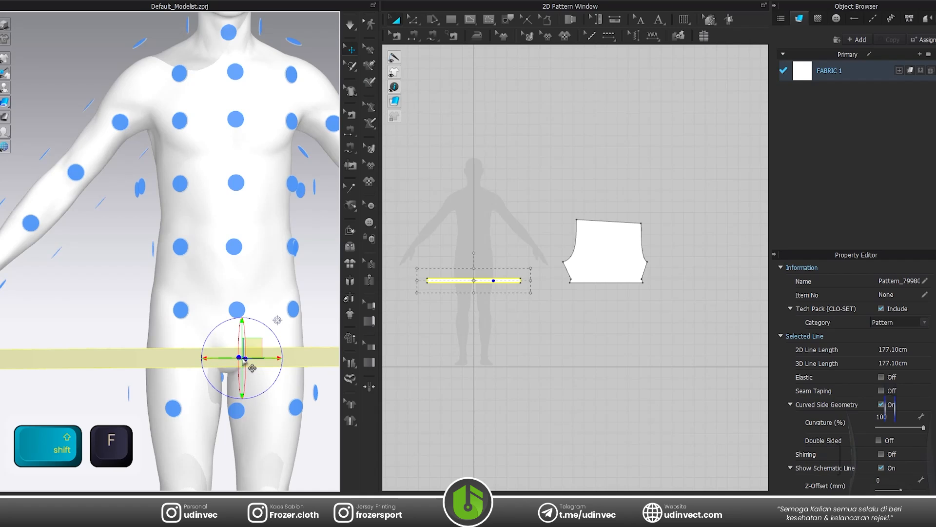
{"action": "left_click", "coordinate": [240, 313]}
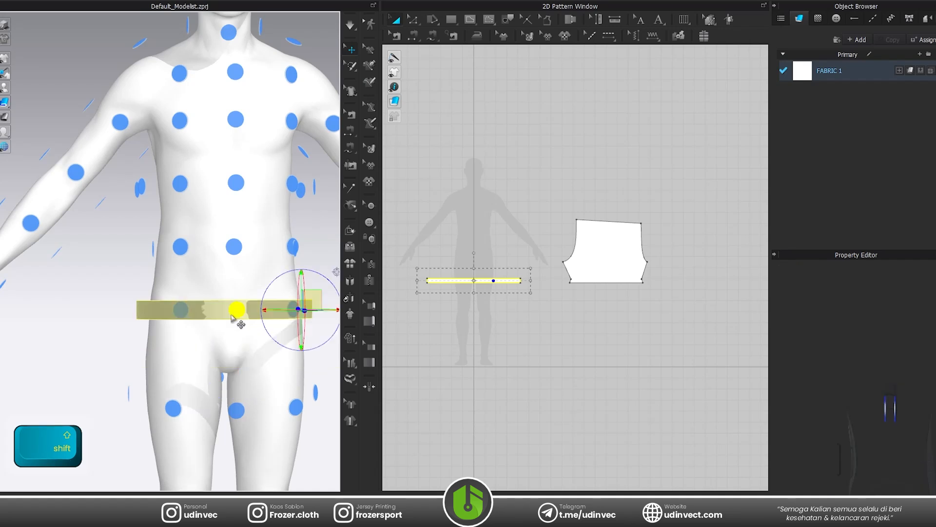
{"action": "right_click_drag", "start_coordinate": [241, 315], "coordinate": [281, 324]}
{"action": "key", "text": "shift+f"}
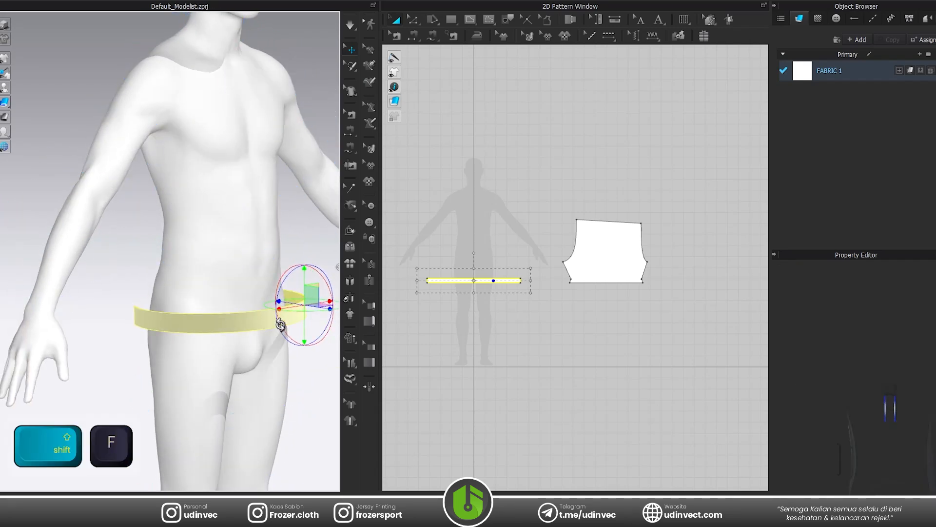
{"action": "left_click_drag", "start_coordinate": [302, 281], "coordinate": [302, 323]}
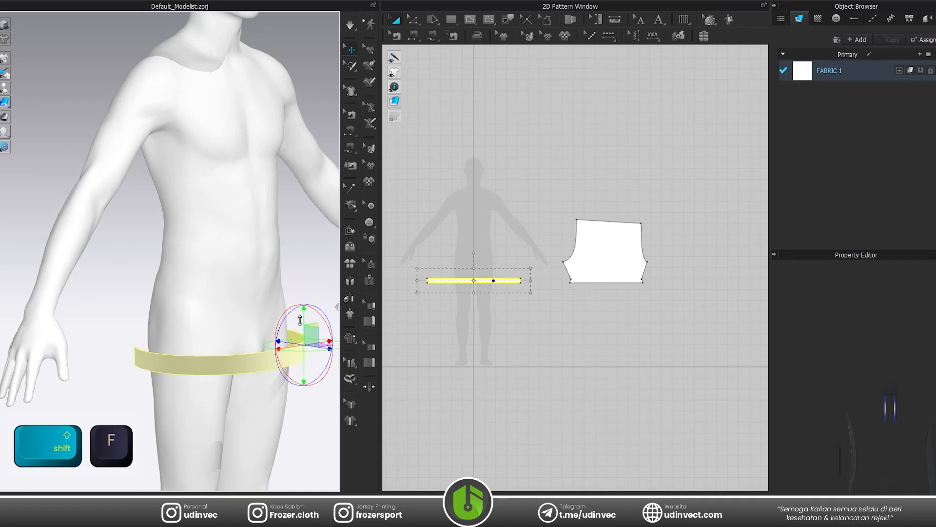
{"action": "right_click_drag", "start_coordinate": [242, 371], "coordinate": [293, 359]}
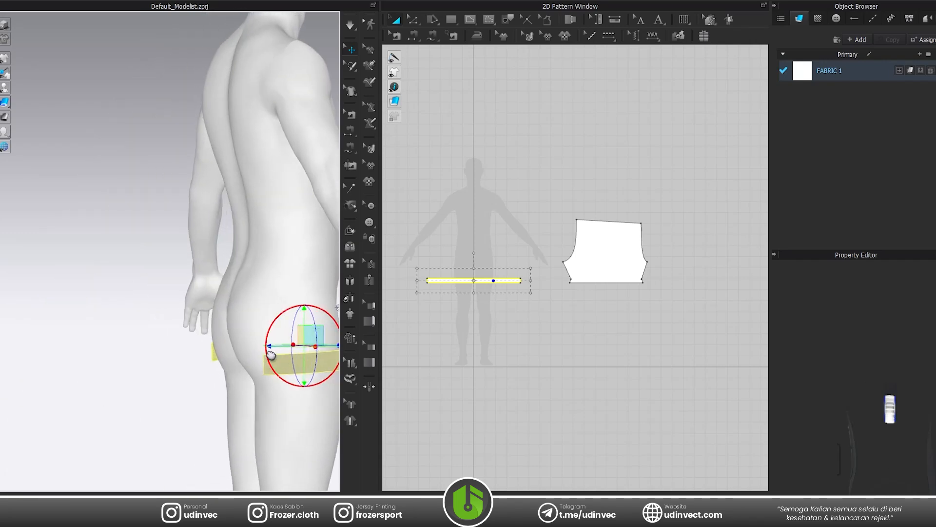
Sew the waistband's two short ends together to close the loop at the back.
{"action": "scroll", "coordinate": [441, 278], "scroll_direction": "up", "scroll_amount": 5}
{"action": "left_click", "coordinate": [413, 35]}
{"action": "left_click", "coordinate": [401, 288]}
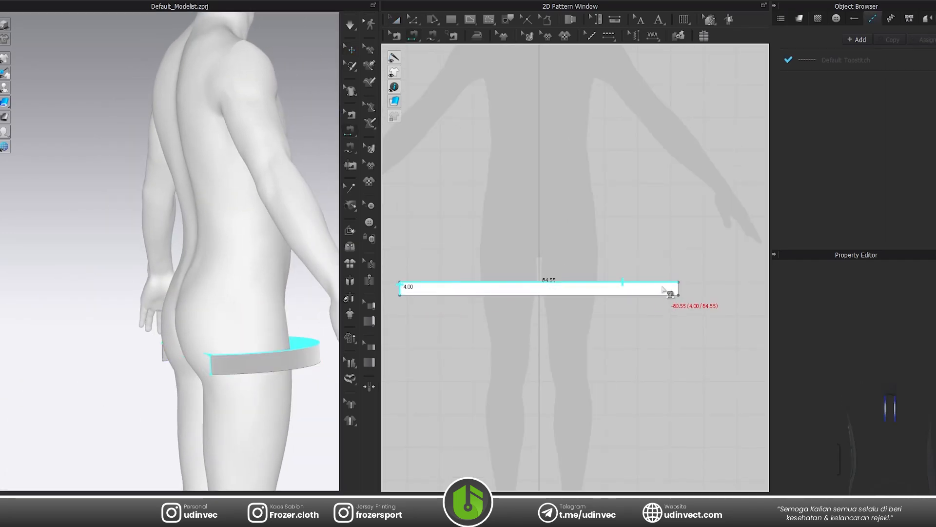
{"action": "left_click", "coordinate": [678, 288]}
Raise the waistband in the 3D scene to hip level, just below the waist, and deselect it.
{"action": "key", "text": "a"}
{"action": "left_click", "coordinate": [255, 360]}
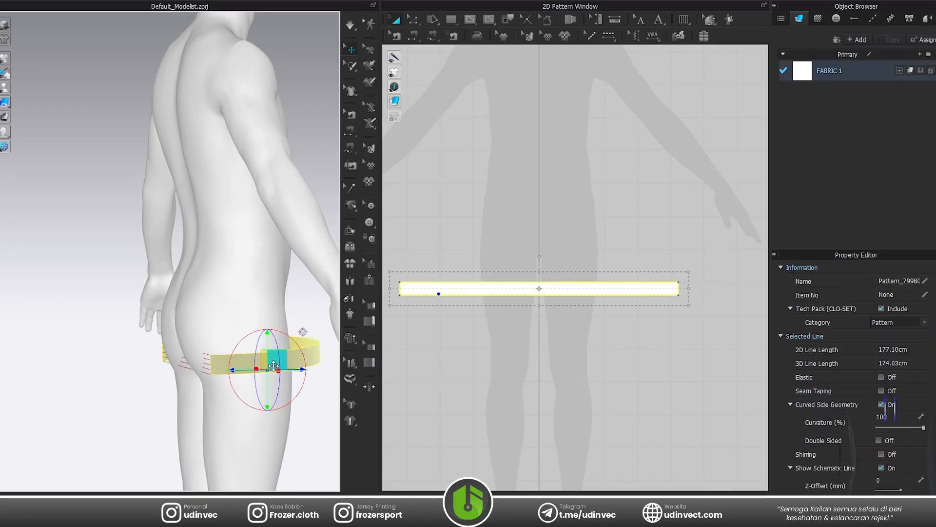
{"action": "right_click_drag", "start_coordinate": [263, 361], "coordinate": [192, 357]}
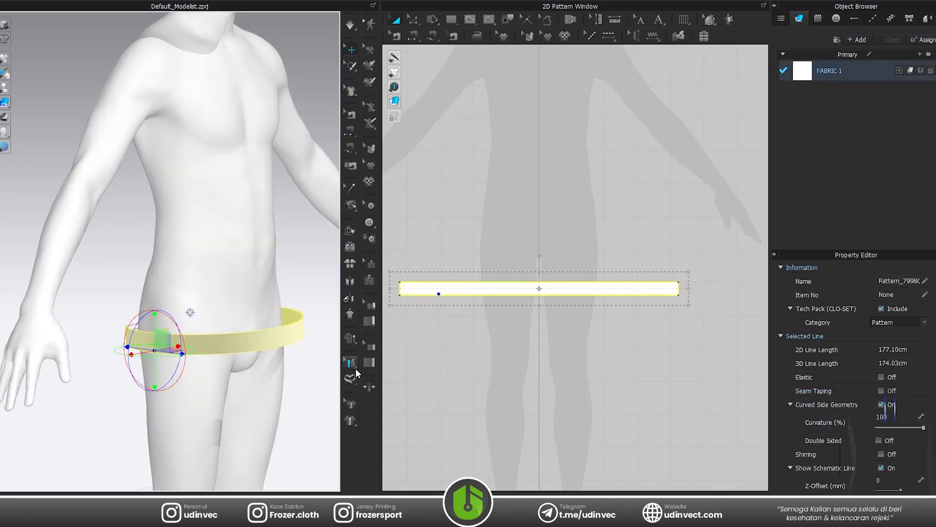
{"action": "left_click", "coordinate": [351, 378]}
{"action": "left_click", "coordinate": [350, 50]}
{"action": "left_click", "coordinate": [231, 348]}
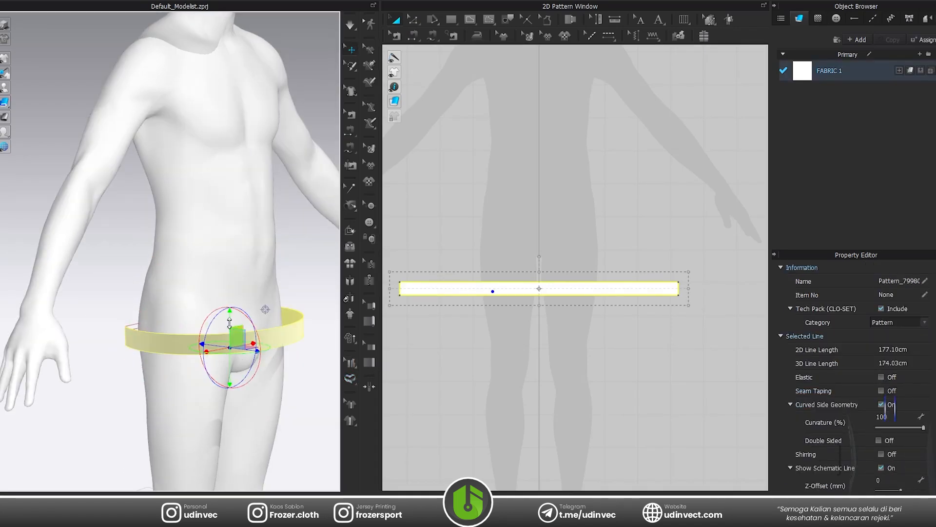
{"action": "left_click_drag", "start_coordinate": [236, 341], "coordinate": [221, 318]}
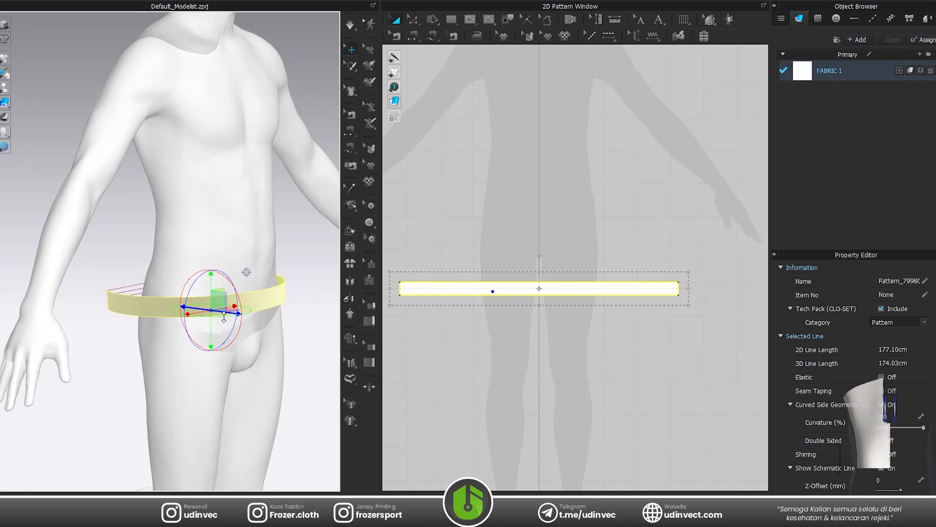
{"action": "left_click", "coordinate": [296, 295]}
Simulate the waistband until it fits around the avatar's waist, stop the simulation, and turn on the avatar's texture display.
{"action": "scroll", "coordinate": [265, 310], "scroll_direction": "up", "scroll_amount": 2}
{"action": "right_click_drag", "start_coordinate": [264, 312], "coordinate": [127, 314]}
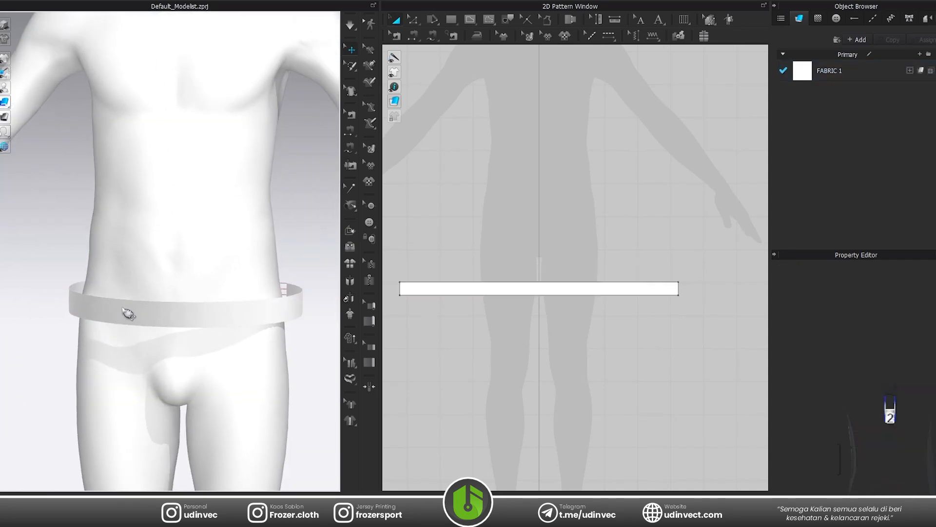
{"action": "scroll", "coordinate": [138, 307], "scroll_direction": "up", "scroll_amount": 2}
{"action": "key", "text": "space"}
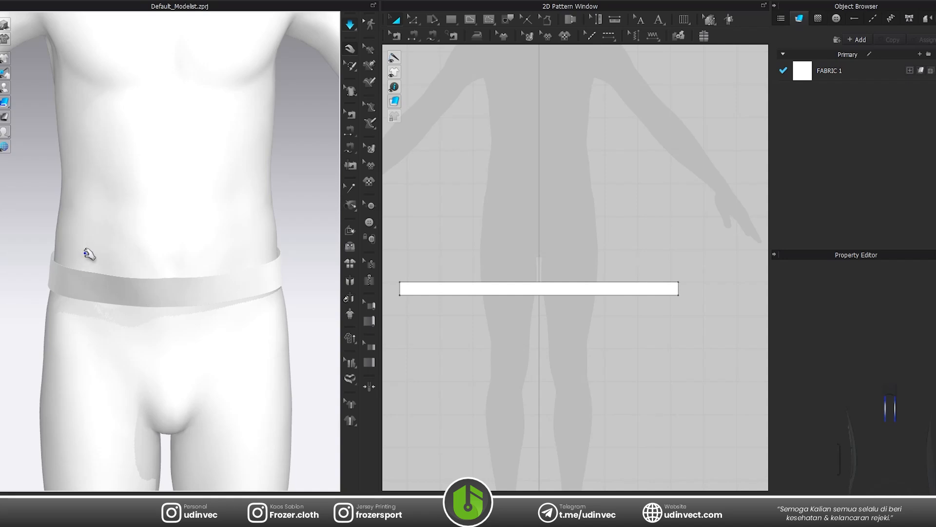
{"action": "key", "text": "space"}
{"action": "left_click", "coordinate": [18, 132]}
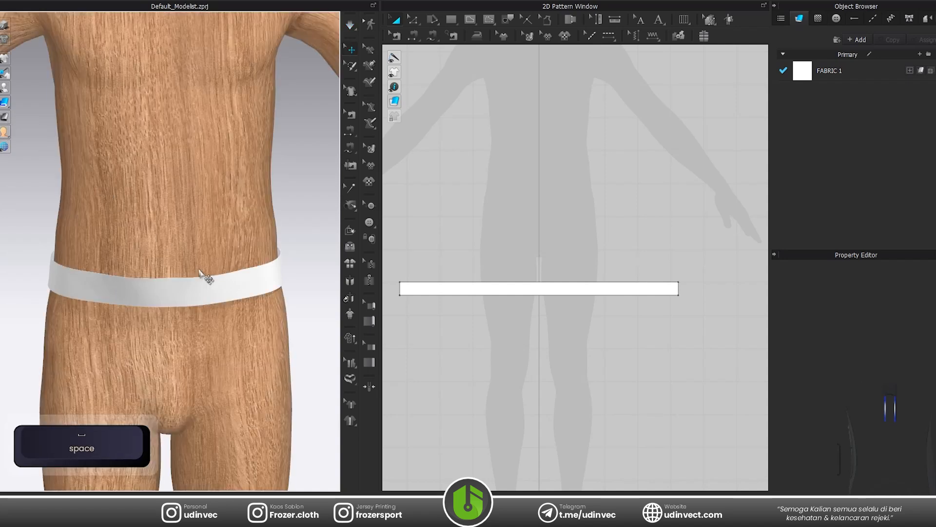
{"action": "scroll", "coordinate": [203, 276], "scroll_direction": "down", "scroll_amount": 2}
{"action": "right_click_drag", "start_coordinate": [171, 285], "coordinate": [250, 280]}
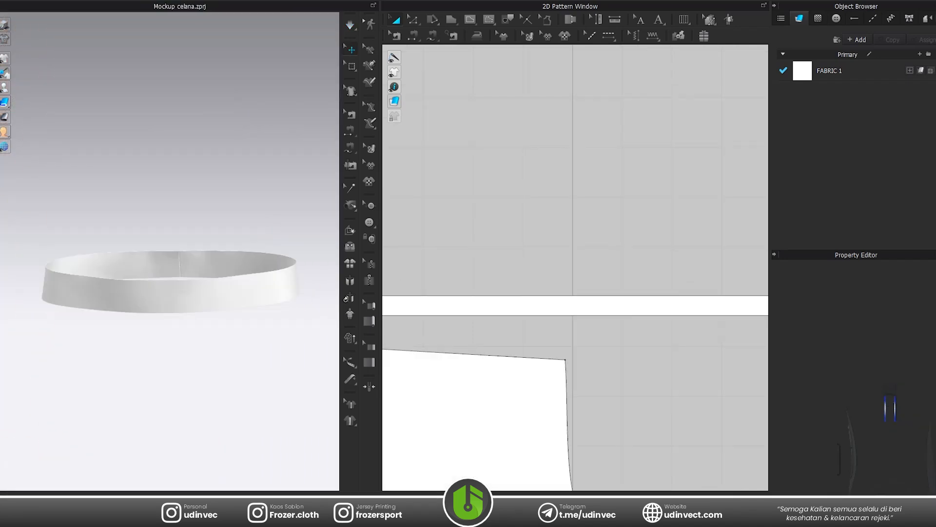
Add a point at the middle of the waistband's upper edge, on the vertical centre axis.
{"action": "scroll", "coordinate": [487, 324], "scroll_direction": "down", "scroll_amount": 2}
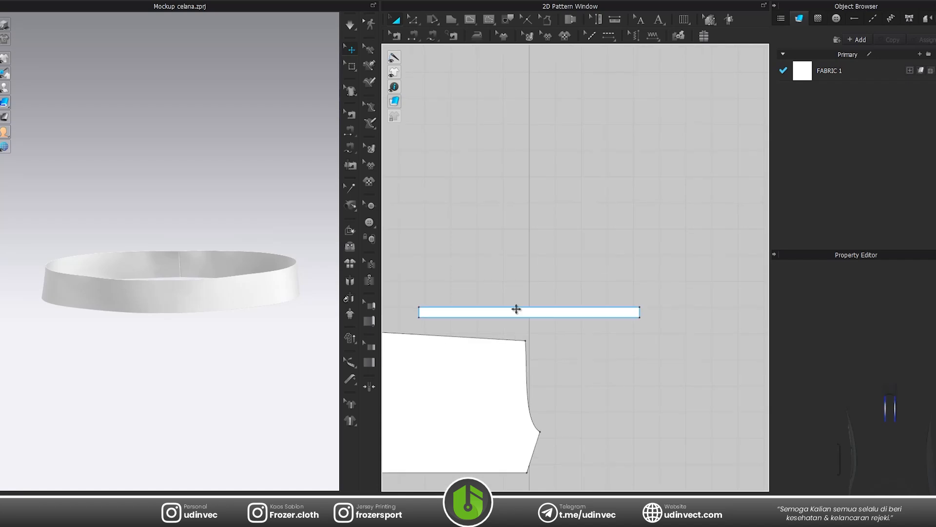
{"action": "left_click", "coordinate": [521, 313]}
{"action": "scroll", "coordinate": [529, 312], "scroll_direction": "up", "scroll_amount": 5}
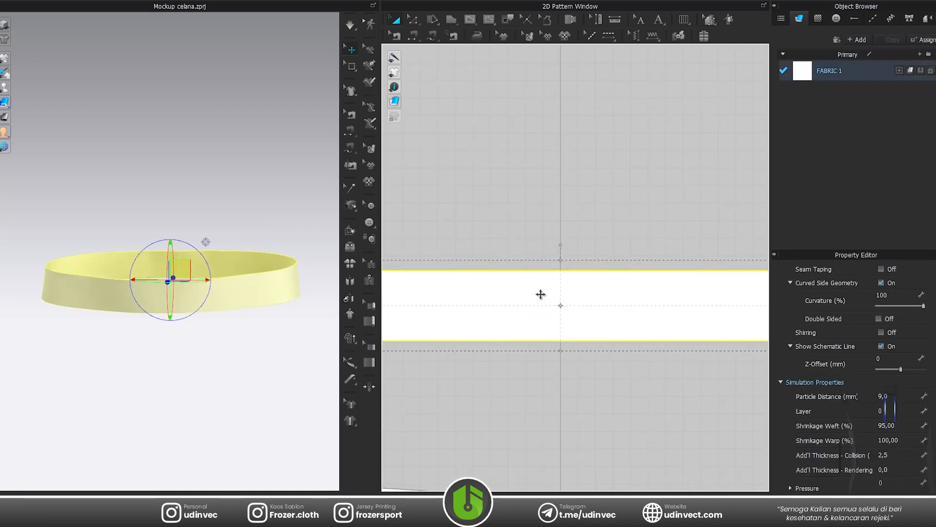
{"action": "key", "text": "z"}
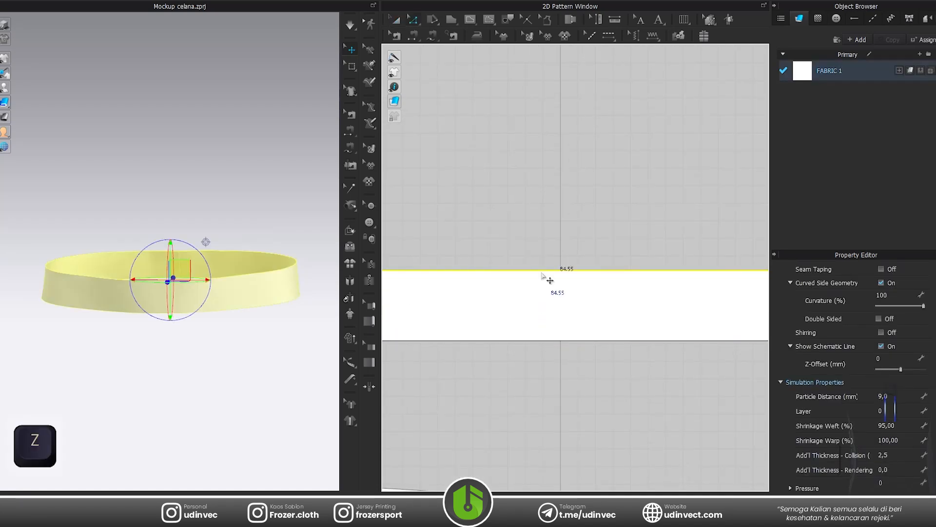
{"action": "key", "text": "x"}
{"action": "left_click", "coordinate": [559, 273]}
{"action": "scroll", "coordinate": [559, 273], "scroll_direction": "down", "scroll_amount": 5}
{"action": "key", "text": "shift+z"}
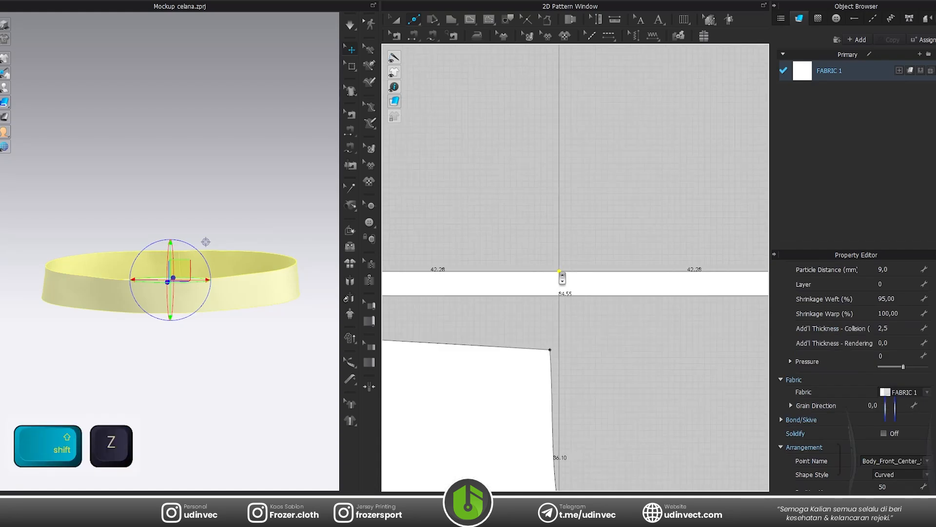
{"action": "scroll", "coordinate": [555, 274], "scroll_direction": "up", "scroll_amount": 4}
{"action": "scroll", "coordinate": [556, 281], "scroll_direction": "up", "scroll_amount": 1}
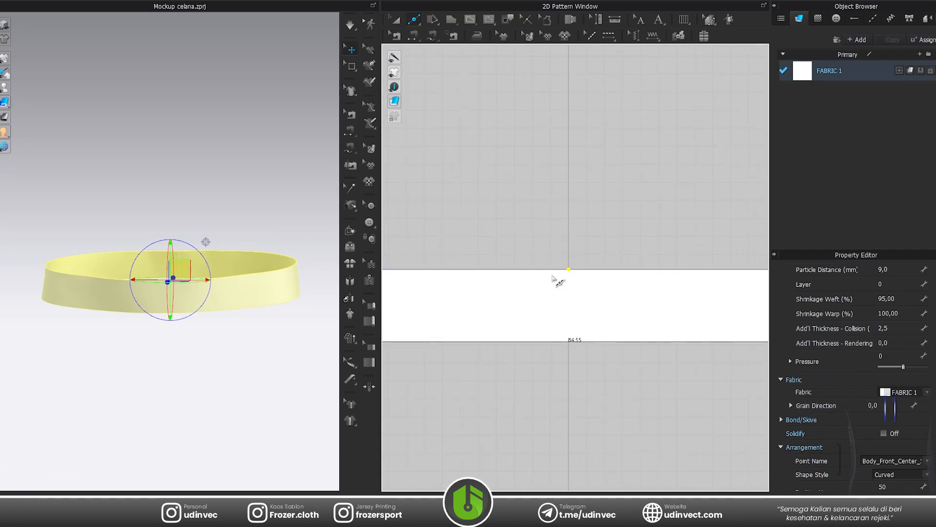
Offset both halves of the waistband's upper edge as 2 extended internal lines at a distance of 1.3 cm.
{"action": "key", "text": "z"}
{"action": "left_click", "coordinate": [556, 271]}
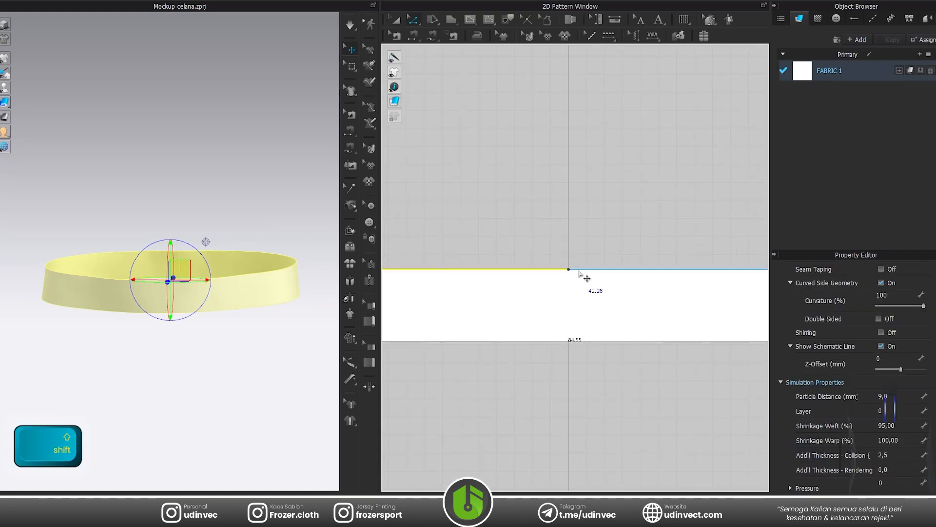
{"action": "left_click", "coordinate": [584, 271], "text": "shift"}
{"action": "right_click", "coordinate": [538, 271]}
{"action": "left_click", "coordinate": [581, 355]}
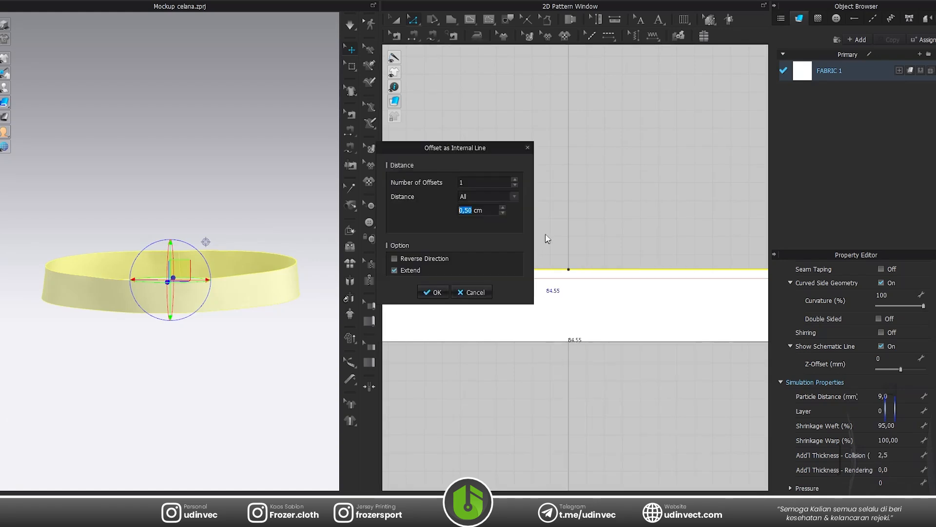
{"action": "type", "text": "1,3"}
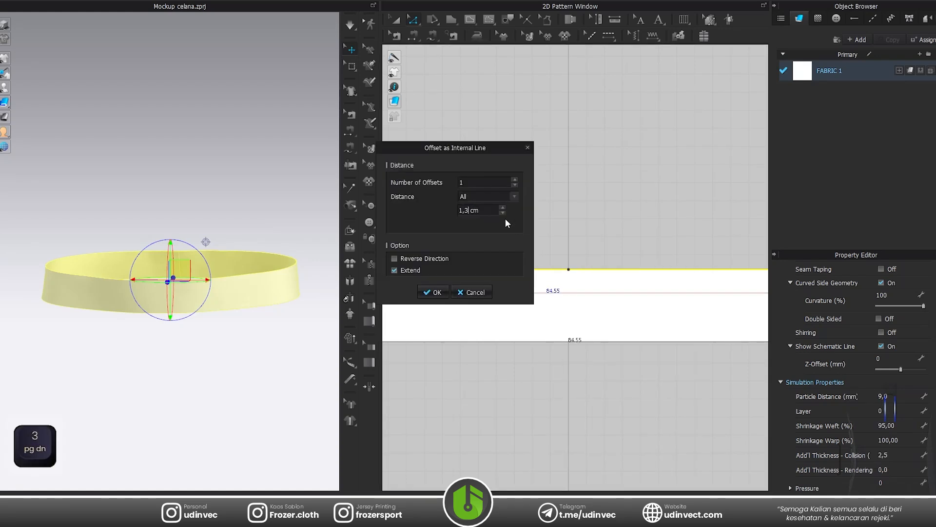
{"action": "left_click", "coordinate": [514, 179]}
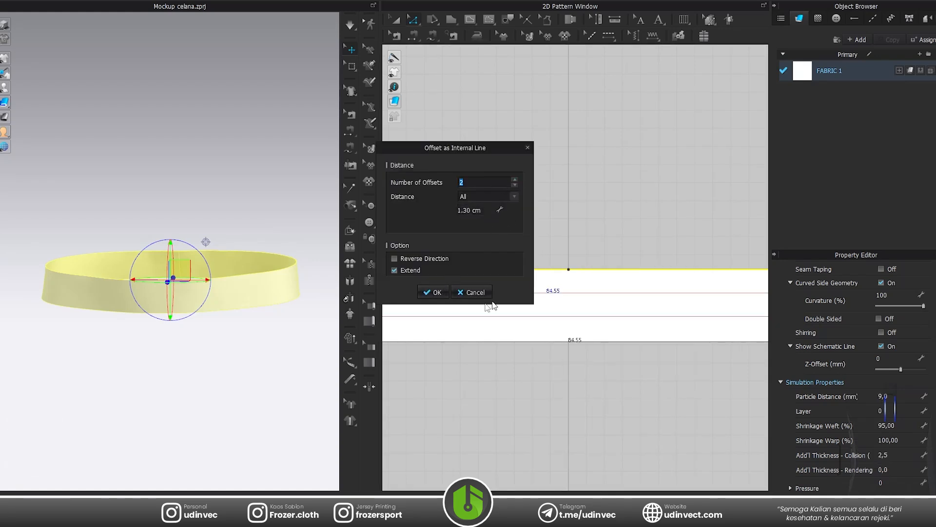
{"action": "left_click", "coordinate": [448, 293]}
Add centre points on the internal lines and lower edge, and draw a vertical 4 cm internal line across the waistband's centre.
{"action": "key", "text": "x"}
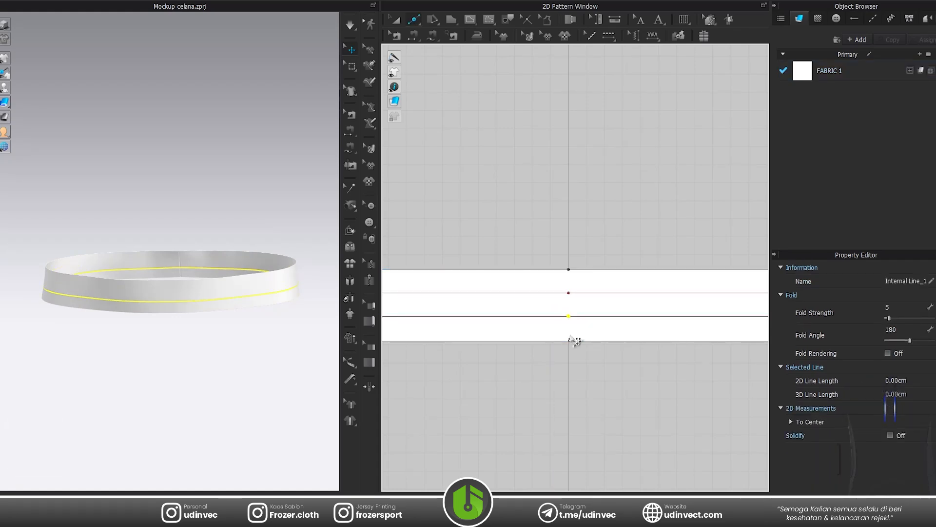
{"action": "left_click", "coordinate": [569, 342]}
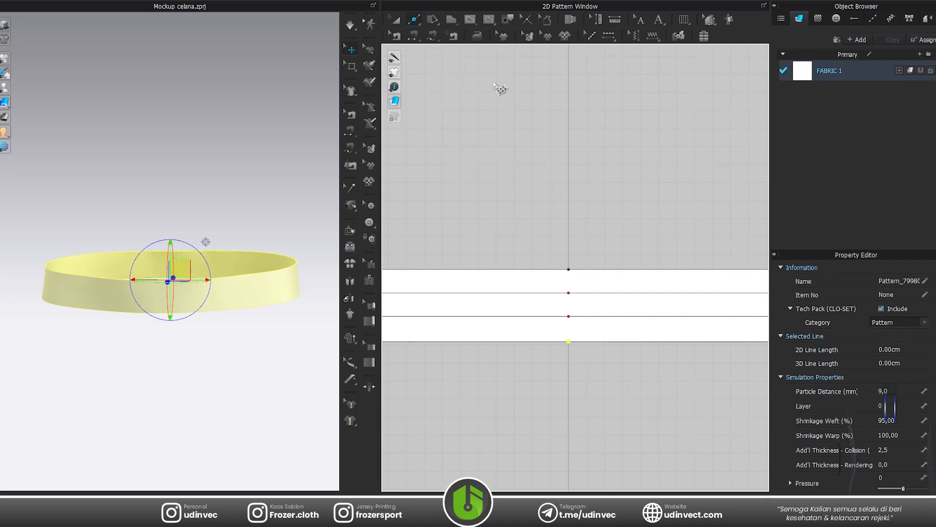
{"action": "left_click", "coordinate": [470, 19]}
{"action": "left_click", "coordinate": [569, 269]}
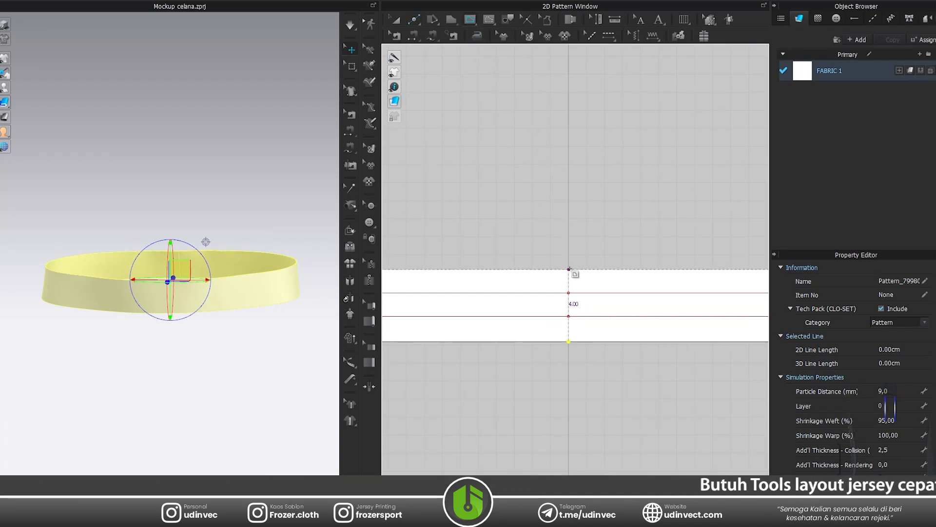
{"action": "double_click", "coordinate": [569, 342]}
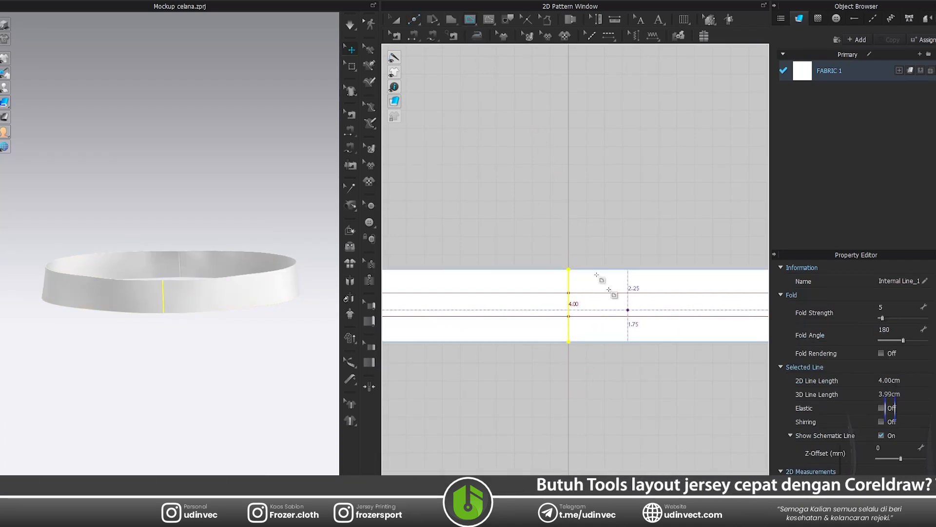
Create an over layer clone of the whole waistband and place it about 9.3 cm above the original in the 2D layout.
{"action": "key", "text": "v"}
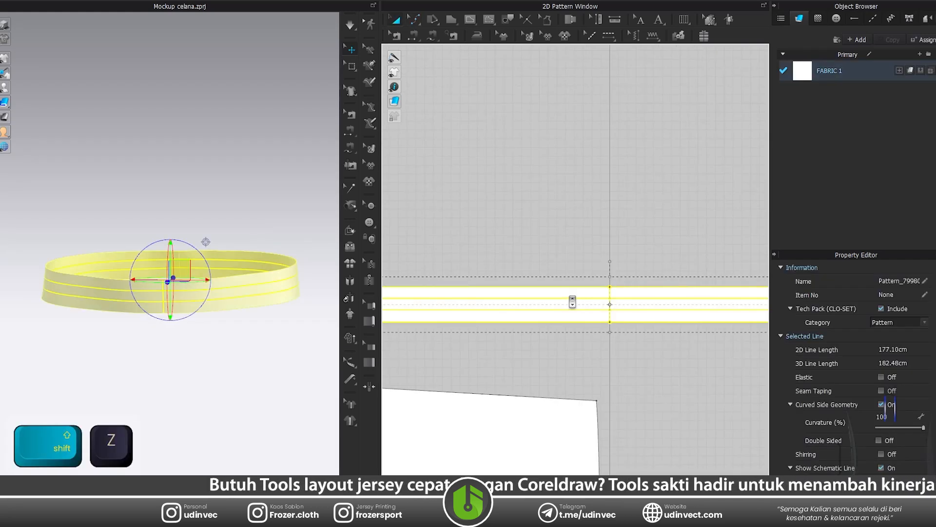
{"action": "right_click", "coordinate": [570, 291]}
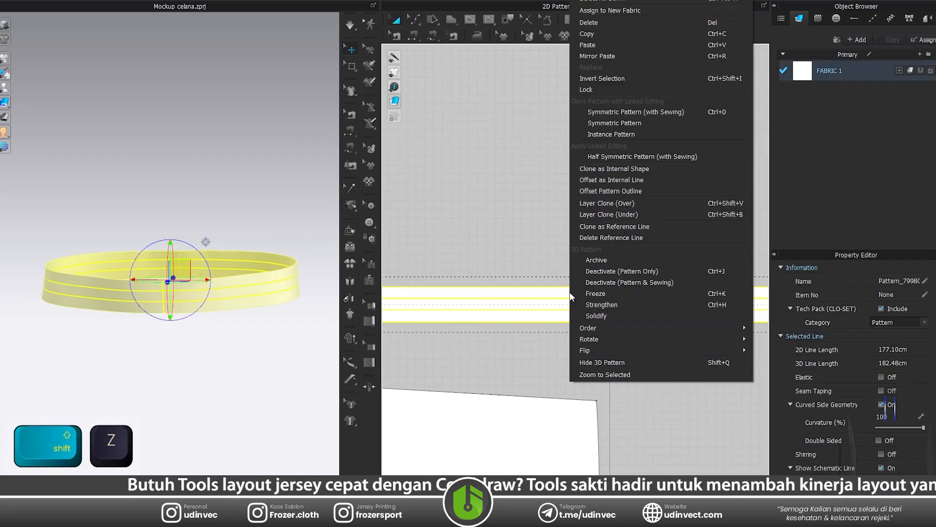
{"action": "left_click", "coordinate": [605, 206]}
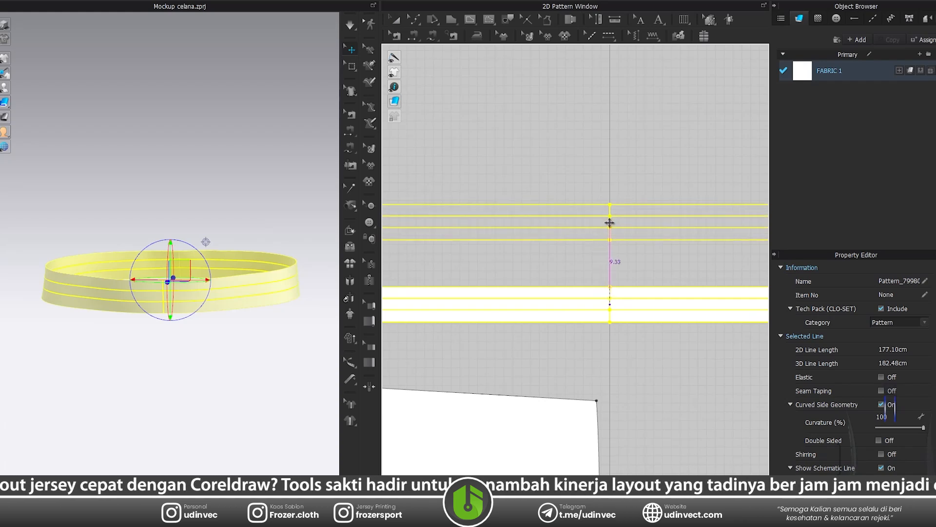
{"action": "left_click", "coordinate": [603, 240]}
{"action": "key", "text": "a"}
{"action": "left_click", "coordinate": [581, 177]}
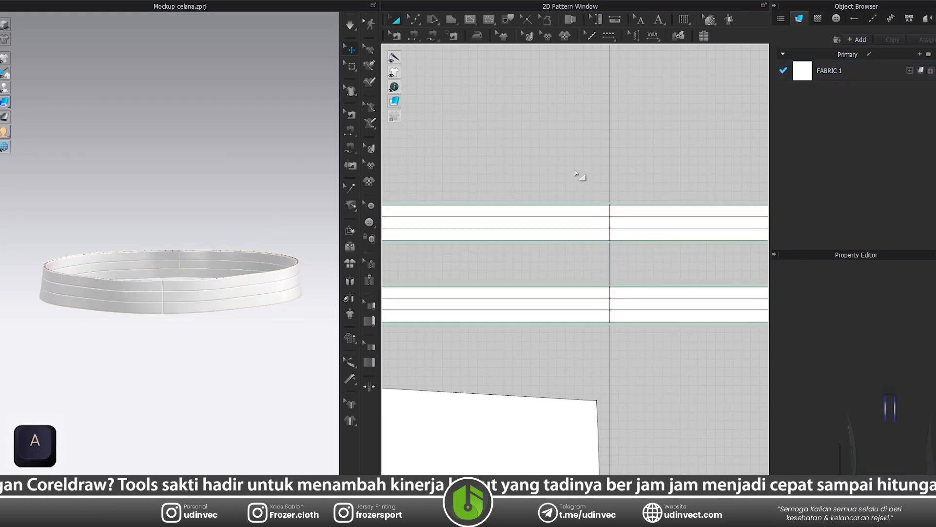
Freeze the original waistband below the cloned one.
{"action": "left_click", "coordinate": [579, 207]}
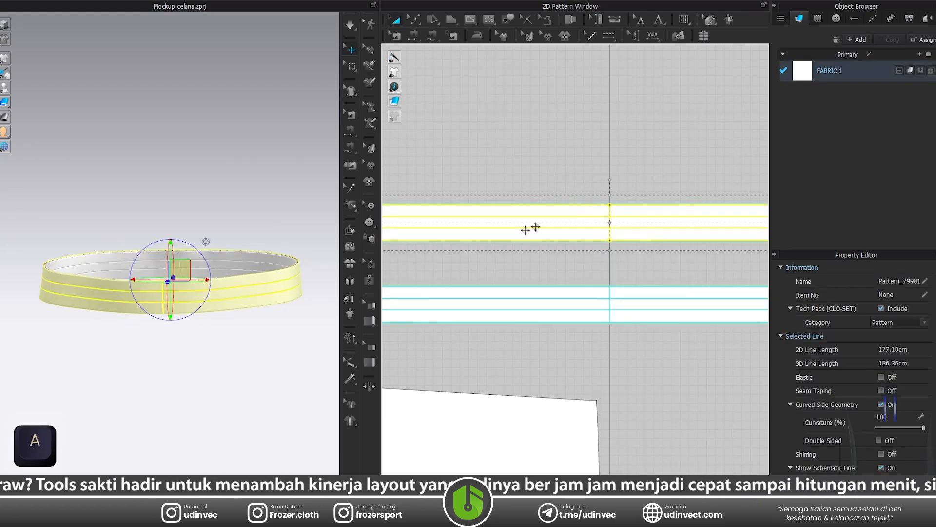
{"action": "left_click", "coordinate": [528, 287]}
{"action": "key", "text": "ctrl+k"}
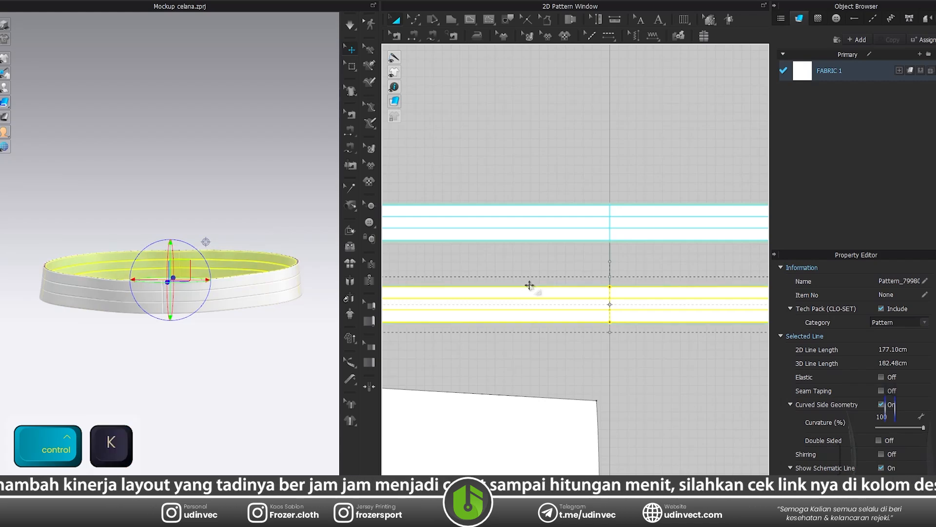
Remove linked editing from the cloned waistband and undo its trial move in the 3D view.
{"action": "left_click", "coordinate": [523, 209]}
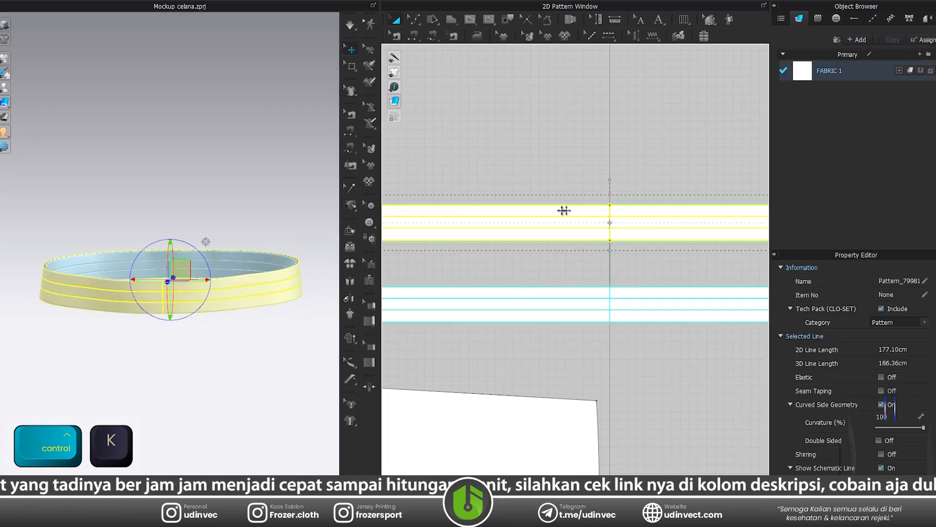
{"action": "scroll", "coordinate": [518, 213], "scroll_direction": "down", "scroll_amount": 2}
{"action": "right_click", "coordinate": [473, 215]}
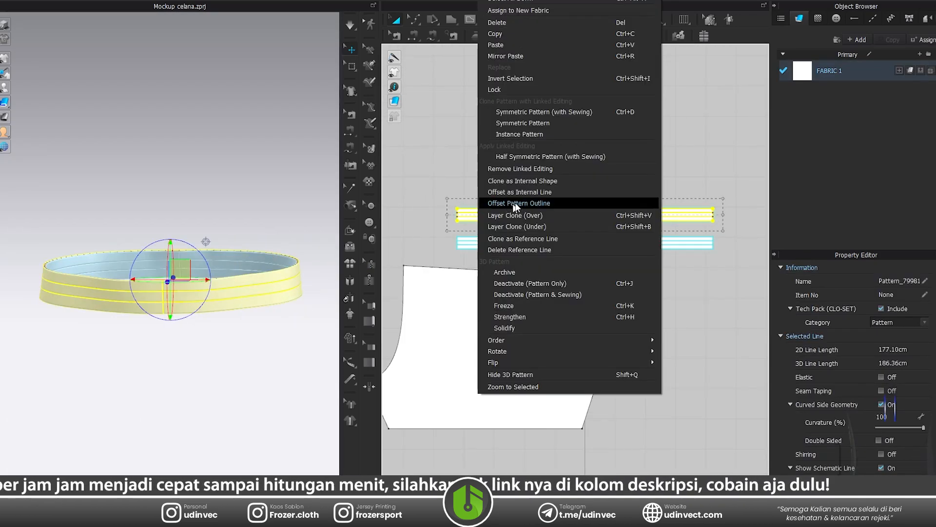
{"action": "left_click", "coordinate": [533, 171]}
{"action": "left_click", "coordinate": [556, 211]}
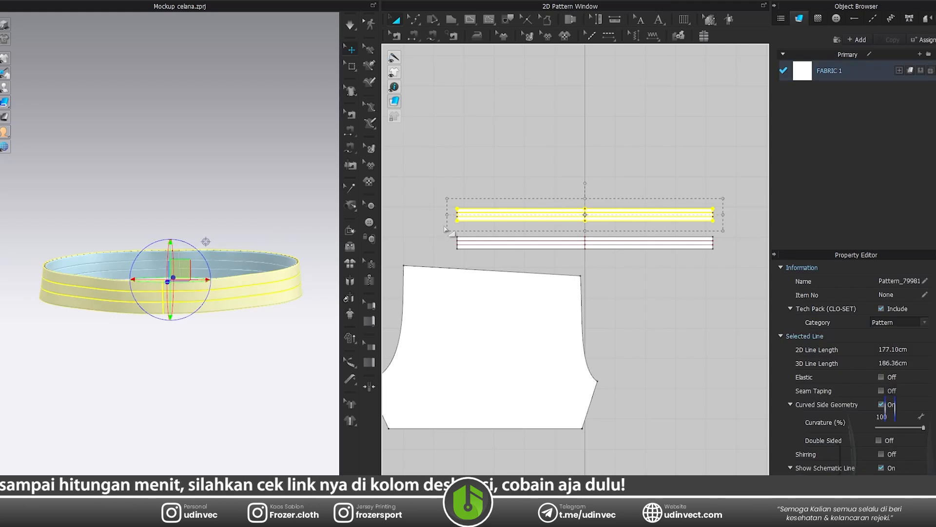
{"action": "left_click_drag", "start_coordinate": [256, 281], "coordinate": [256, 316]}
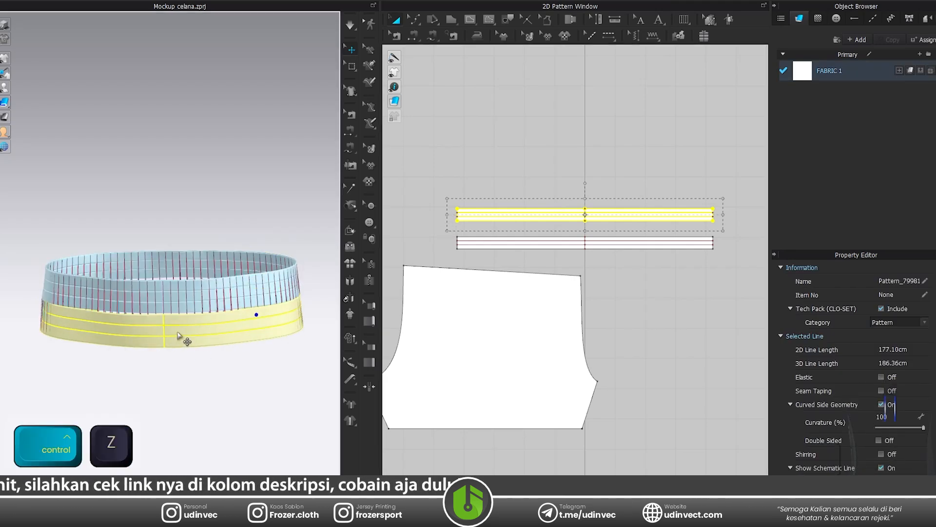
{"action": "key", "text": "ctrl+z"}
Widen the cloned waistband horizontally to 145 % of its width.
{"action": "right_click_drag", "start_coordinate": [182, 335], "coordinate": [247, 334]}
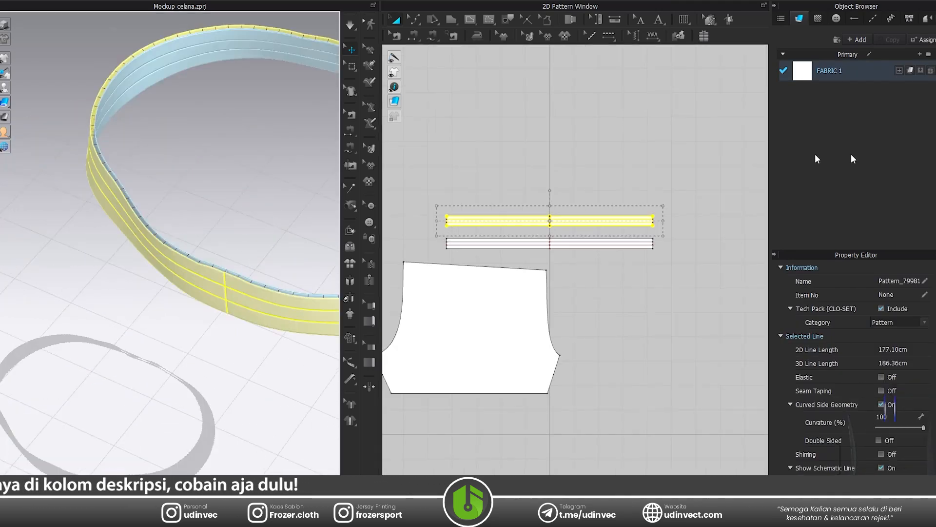
{"action": "scroll", "coordinate": [638, 215], "scroll_direction": "up", "scroll_amount": 3}
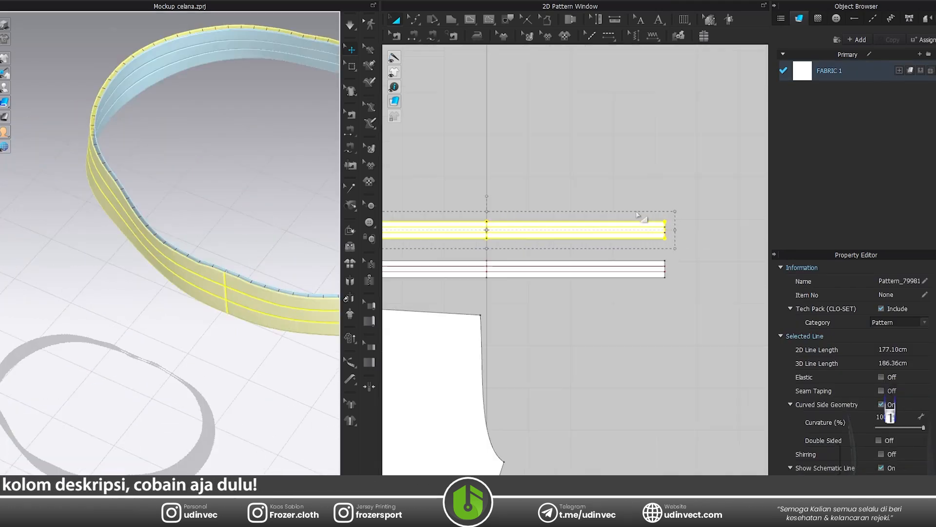
{"action": "right_click", "coordinate": [681, 229]}
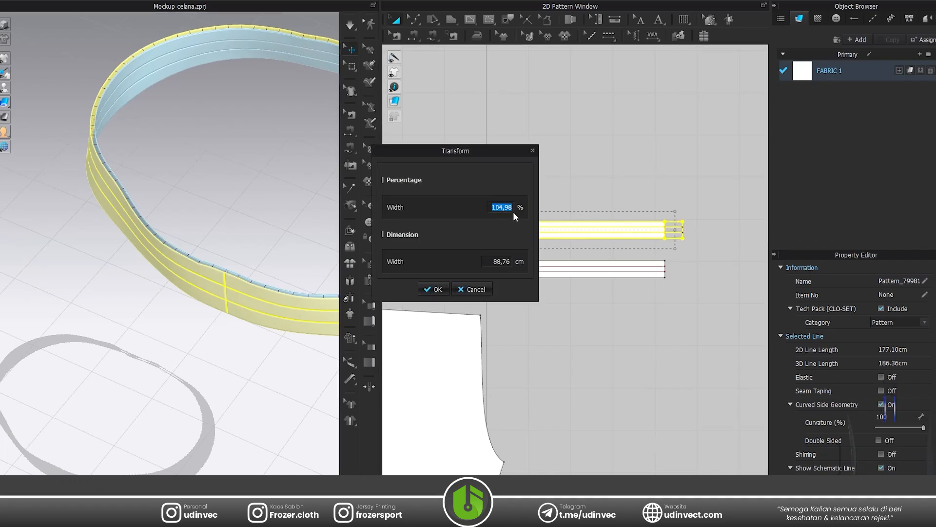
{"action": "type", "text": "145"}
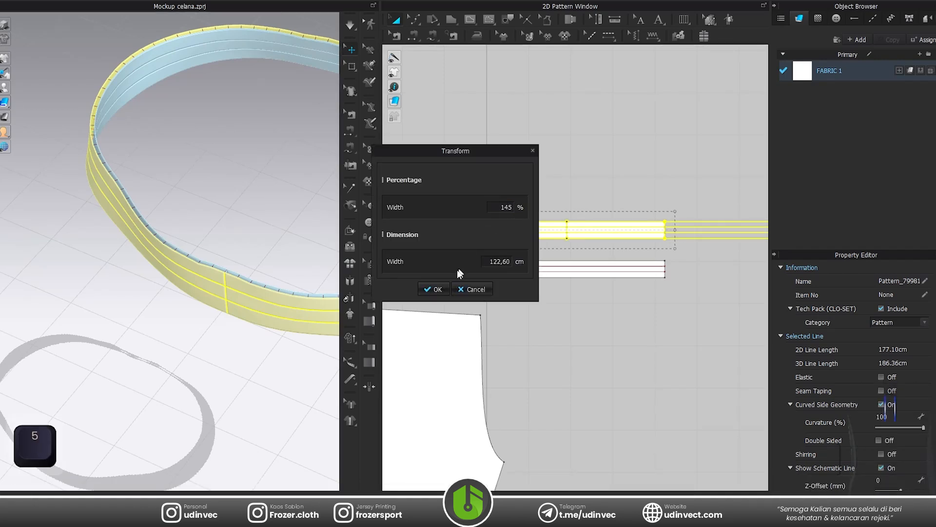
{"action": "left_click", "coordinate": [432, 289]}
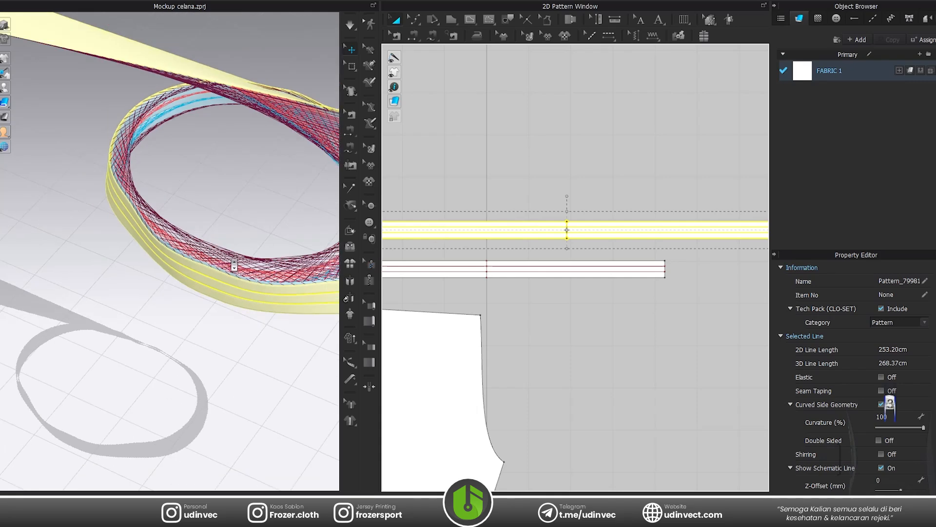
Superimpose the widened waistband clone over the original waistband in 3D.
{"action": "left_click", "coordinate": [468, 209]}
{"action": "left_click", "coordinate": [464, 221]}
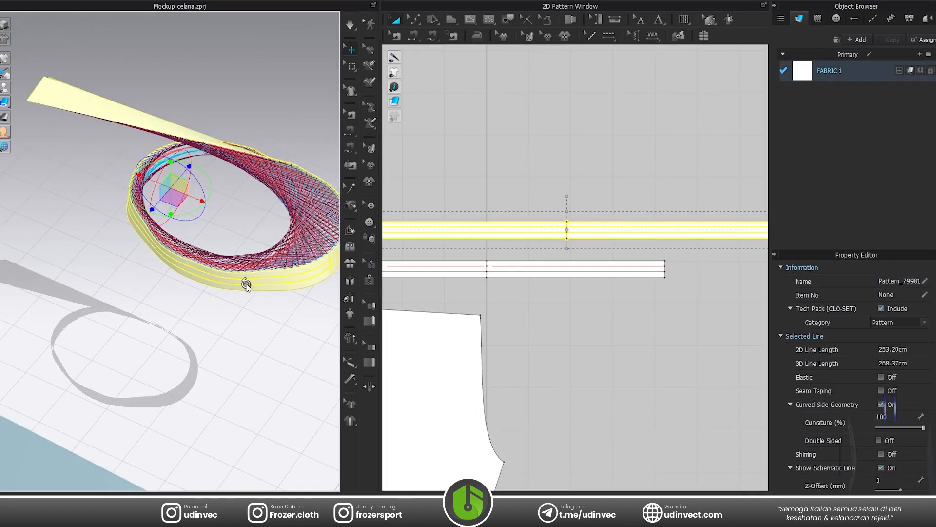
{"action": "right_click", "coordinate": [246, 290]}
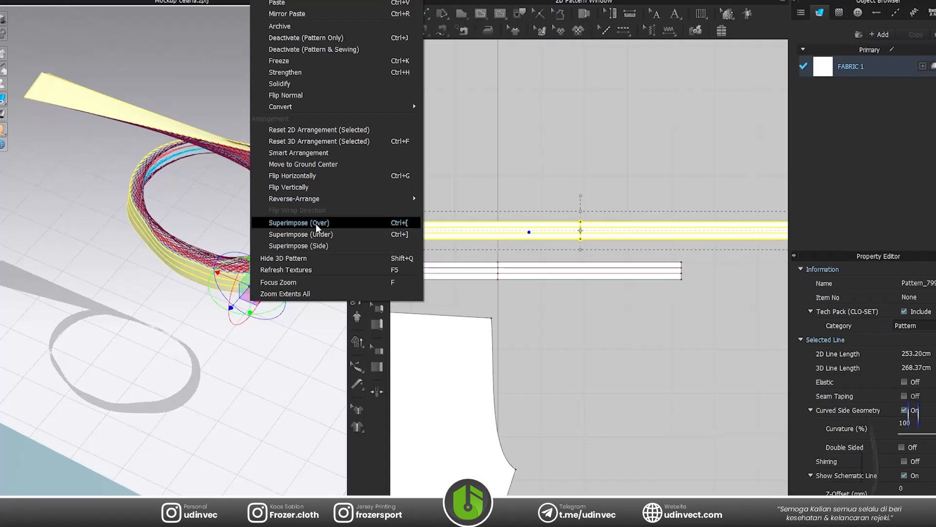
{"action": "left_click", "coordinate": [385, 225]}
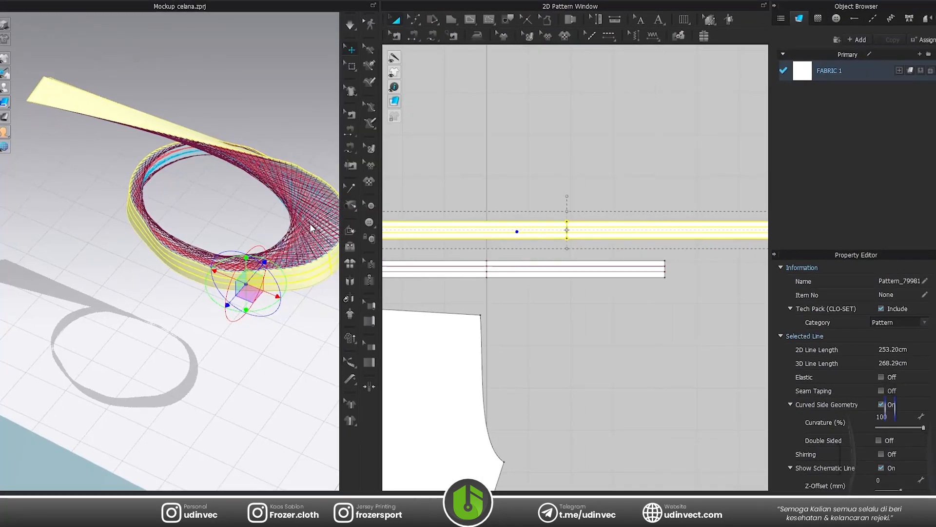
{"action": "key", "text": "space"}
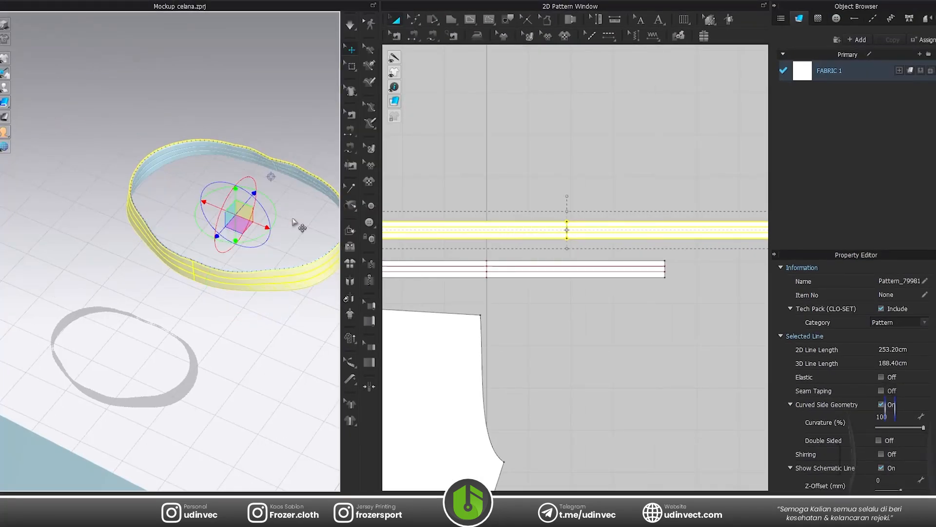
Set the cloned waistband's particle distance to 6.0 mm.
{"action": "left_click", "coordinate": [514, 160]}
{"action": "left_click", "coordinate": [532, 221]}
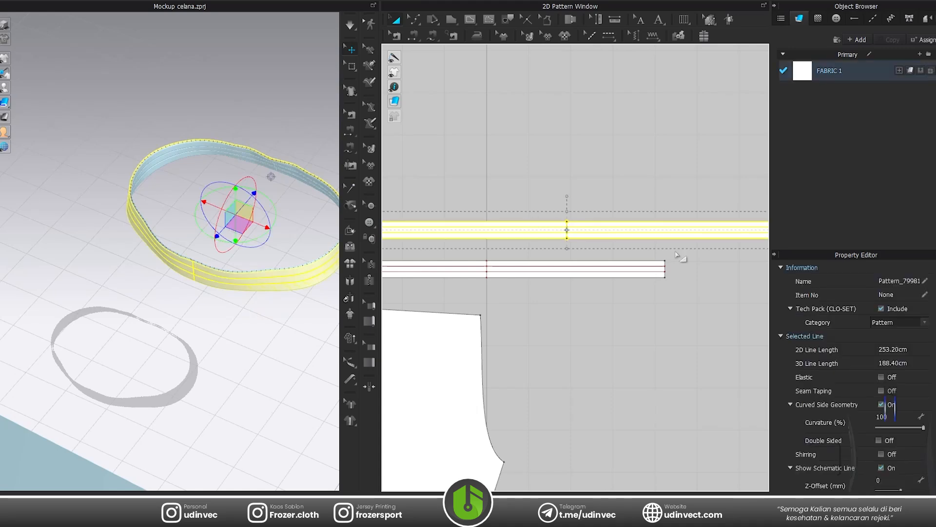
{"action": "scroll", "coordinate": [844, 342], "scroll_direction": "down", "scroll_amount": 4}
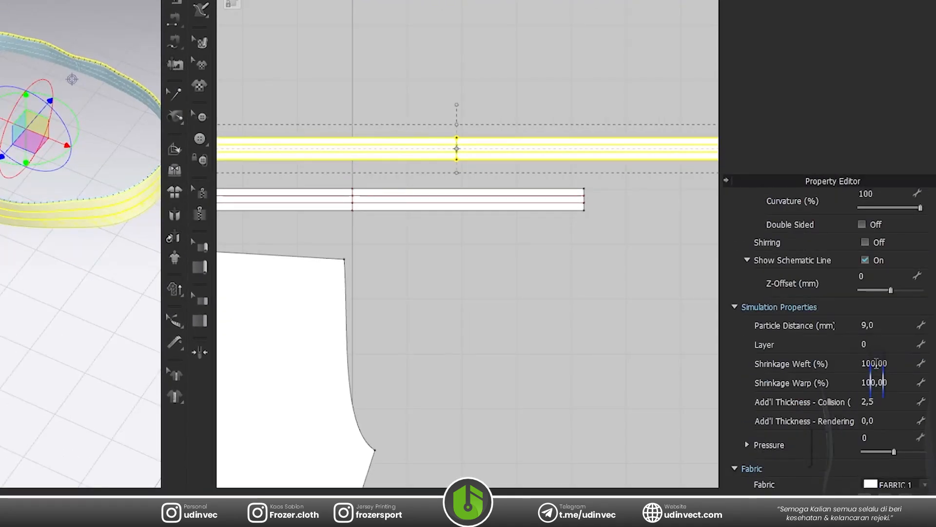
{"action": "left_click", "coordinate": [873, 325]}
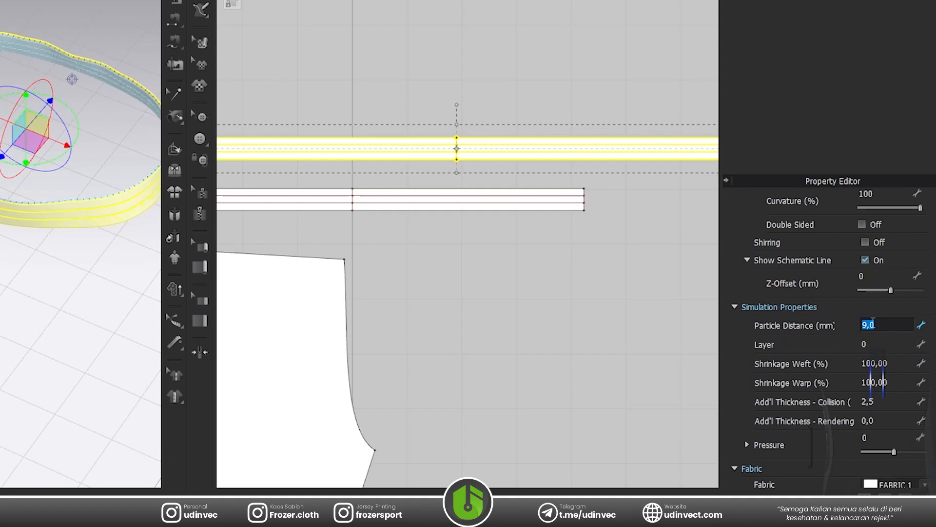
{"action": "key", "text": "Return"}
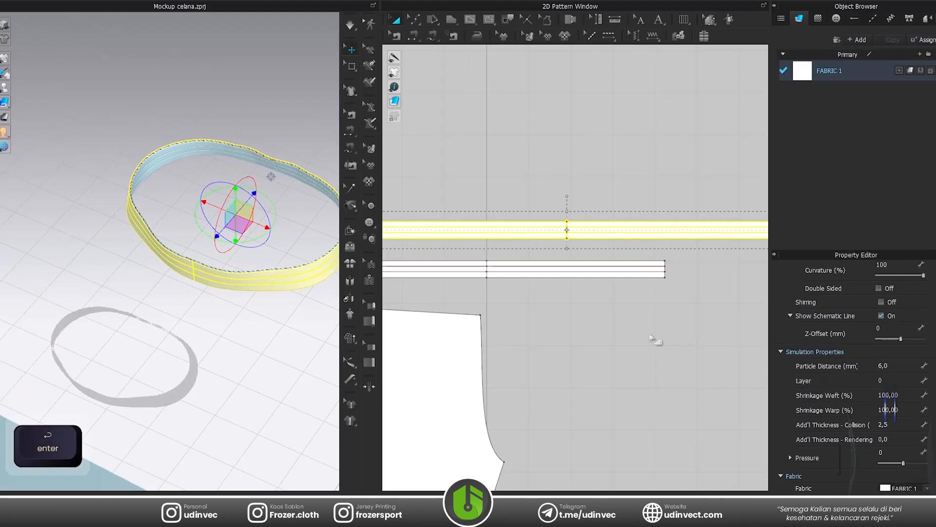
{"action": "left_click", "coordinate": [657, 340]}
Display the avatar and simulate the layered waistband around its waist.
{"action": "scroll", "coordinate": [469, 230], "scroll_direction": "up", "scroll_amount": 3}
{"action": "key", "text": "a"}
{"action": "right_click_drag", "start_coordinate": [301, 270], "coordinate": [532, 270]}
{"action": "scroll", "coordinate": [283, 222], "scroll_direction": "up", "scroll_amount": 3}
{"action": "middle_click_drag", "start_coordinate": [281, 220], "coordinate": [259, 313]}
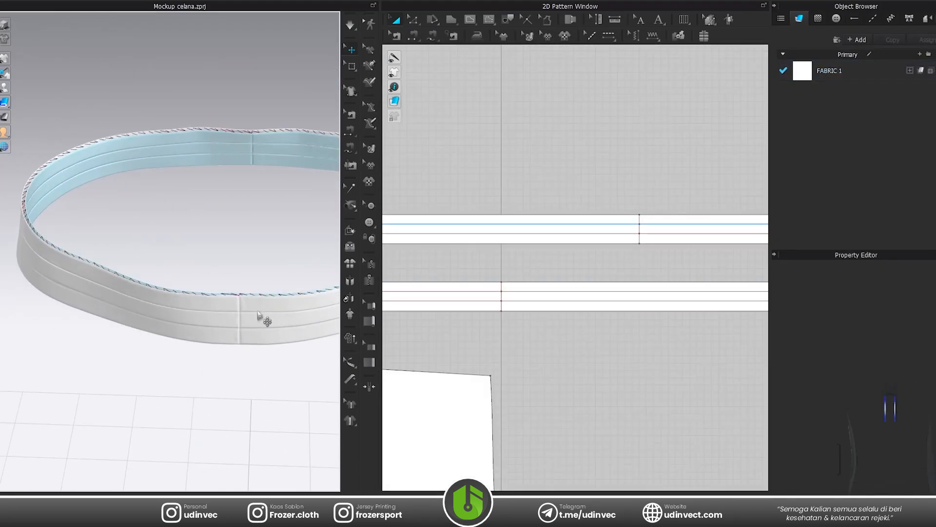
{"action": "right_click_drag", "start_coordinate": [260, 313], "coordinate": [261, 239]}
{"action": "key", "text": "shift+a"}
{"action": "key", "text": "space"}
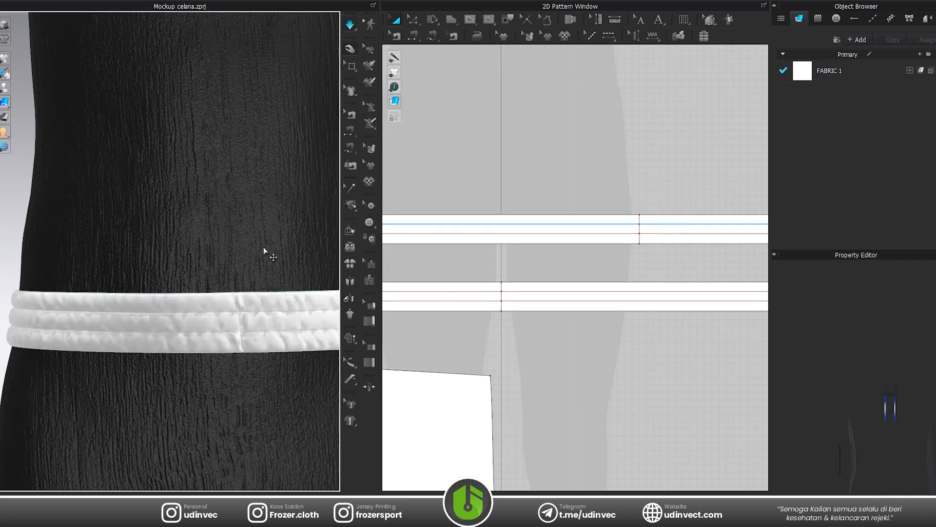
Hide the avatar to expose the gathered waistband and stop the simulation.
{"action": "key", "text": "shift+a"}
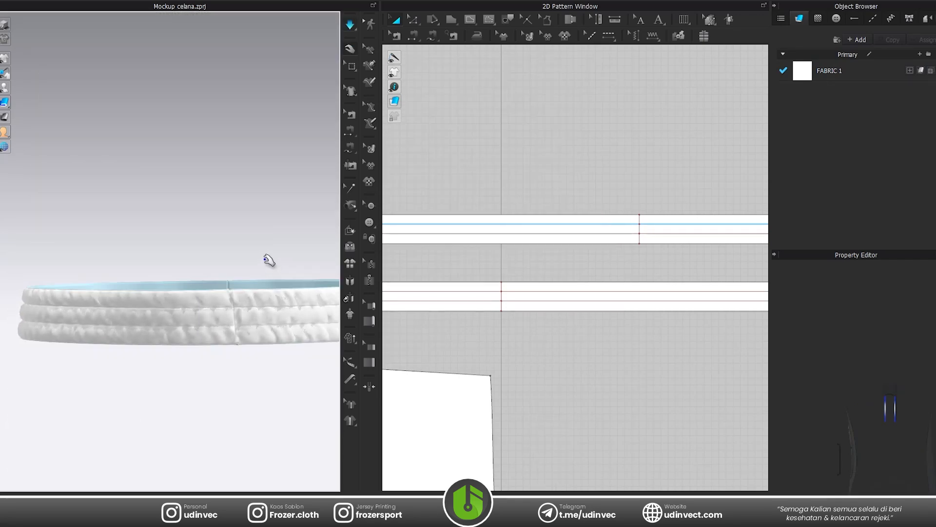
{"action": "key", "text": "space"}
{"action": "scroll", "coordinate": [239, 323], "scroll_direction": "down", "scroll_amount": 3}
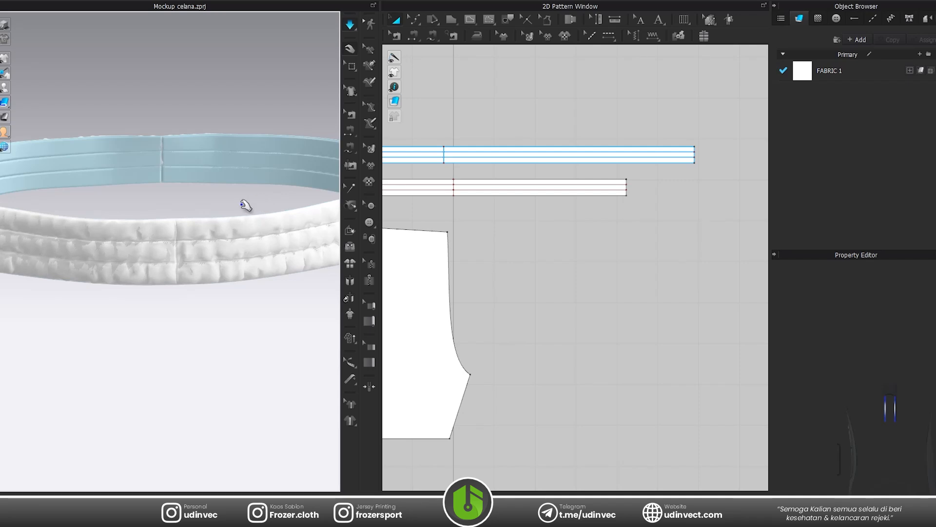
{"action": "key", "text": "space"}
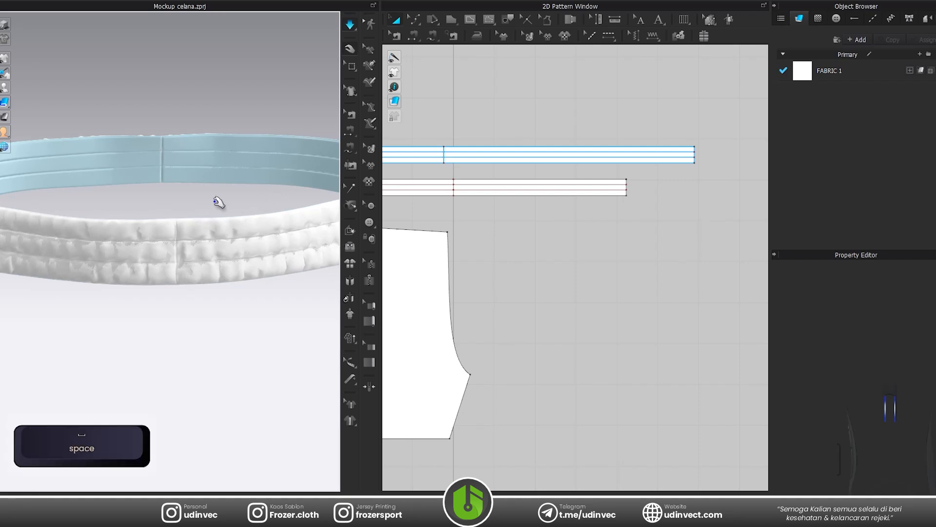
Turn the avatar display back on around the finished waistband.
{"action": "scroll", "coordinate": [197, 236], "scroll_direction": "down", "scroll_amount": 4}
{"action": "right_click_drag", "start_coordinate": [196, 237], "coordinate": [196, 210]}
{"action": "key", "text": "shift+a"}
{"action": "scroll", "coordinate": [241, 239], "scroll_direction": "down", "scroll_amount": 3}
{"action": "middle_click_drag", "start_coordinate": [241, 239], "coordinate": [267, 177]}
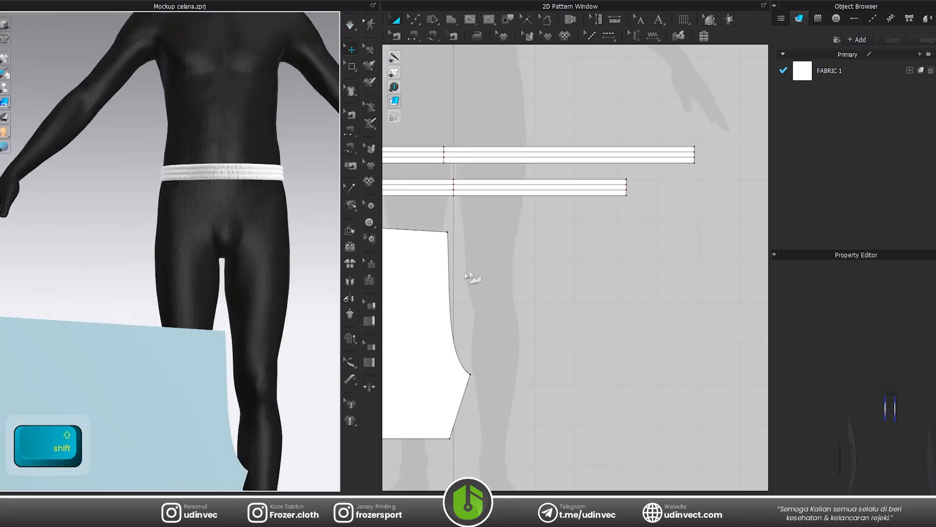
Unfreeze the shorts leg pattern below the waistbands.
{"action": "scroll", "coordinate": [472, 278], "scroll_direction": "down", "scroll_amount": 5}
{"action": "middle_click_drag", "start_coordinate": [472, 278], "coordinate": [603, 246]}
{"action": "scroll", "coordinate": [604, 247], "scroll_direction": "up", "scroll_amount": 5}
{"action": "left_click", "coordinate": [554, 294]}
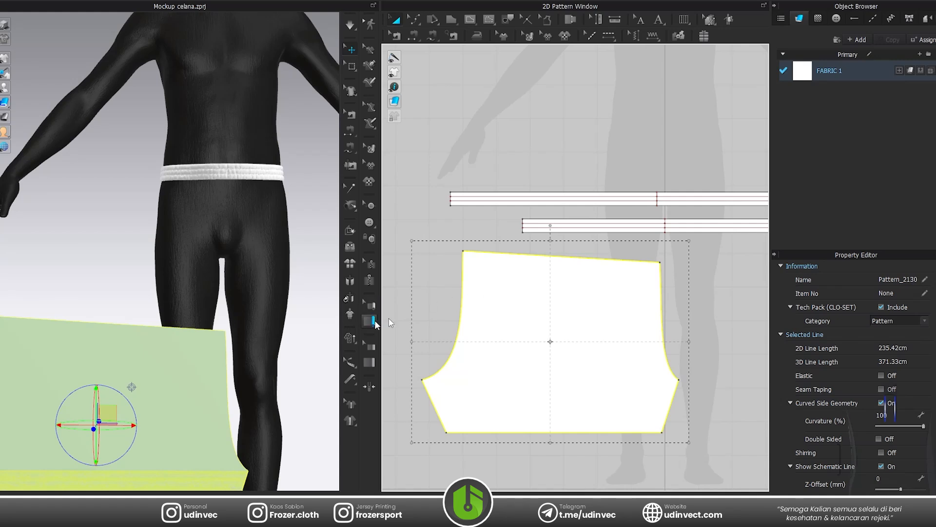
{"action": "key", "text": "shift"}
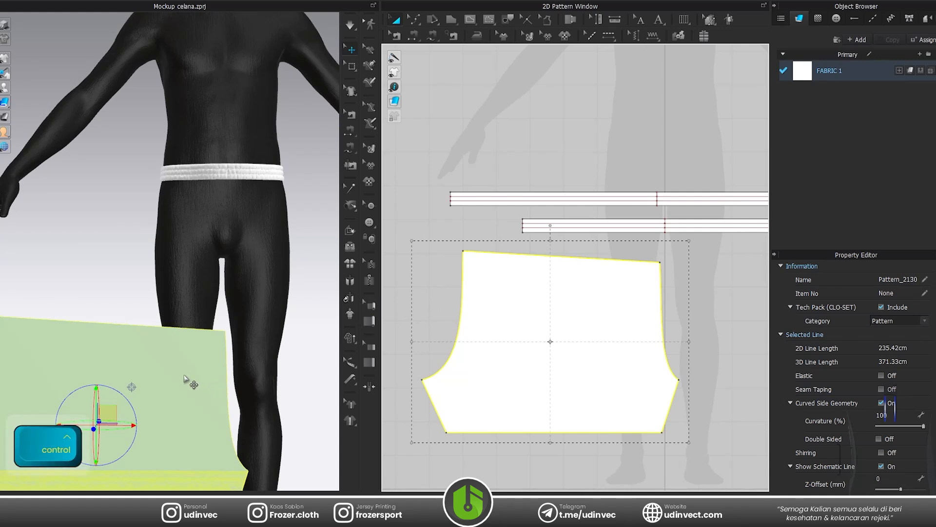
{"action": "key", "text": "ctrl+k"}
Display the avatar's arrangement points and place the shorts leg pattern at the point on its right side at the waist.
{"action": "key", "text": "shift"}
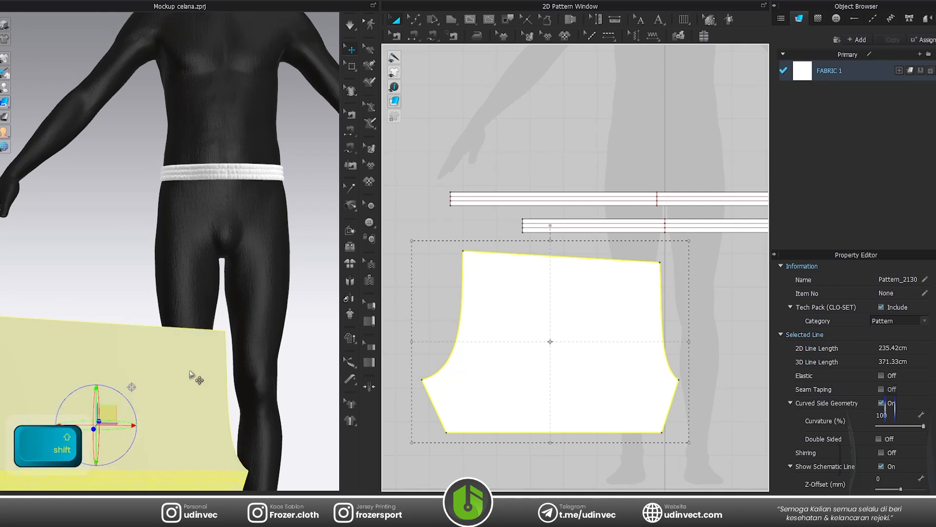
{"action": "key", "text": "shift+f"}
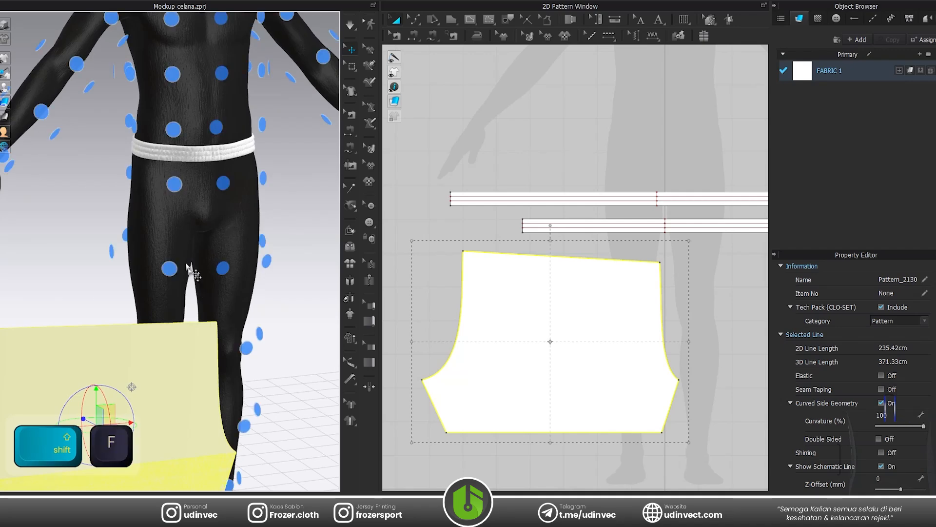
{"action": "right_click_drag", "start_coordinate": [135, 130], "coordinate": [163, 142]}
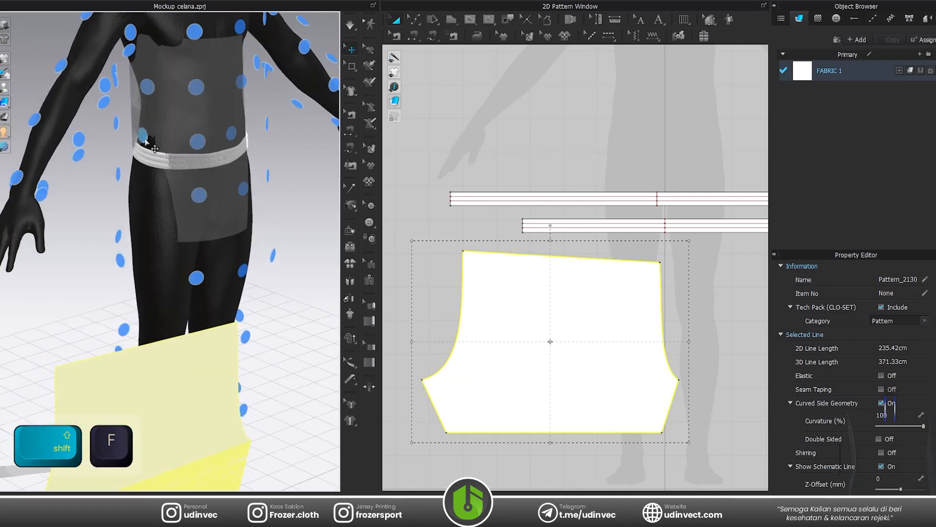
{"action": "left_click", "coordinate": [145, 139]}
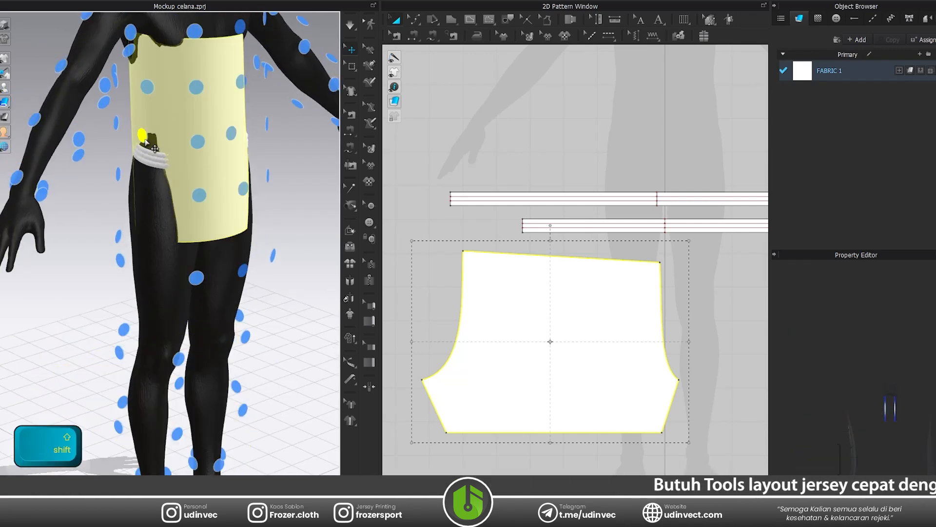
Hide the arrangement points and lower the leg pattern around the right leg so its top edge sits just below the waistband.
{"action": "key", "text": "shift+f"}
{"action": "left_click_drag", "start_coordinate": [176, 130], "coordinate": [169, 259]}
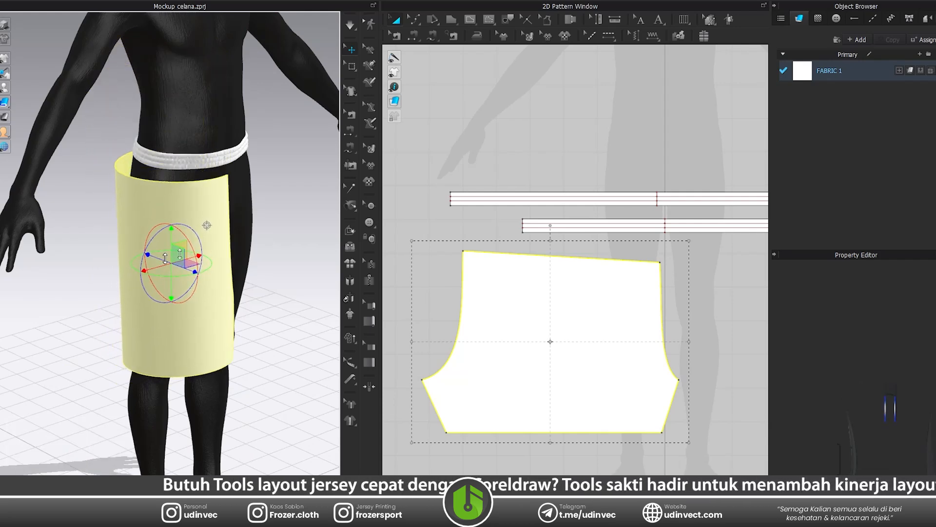
{"action": "scroll", "coordinate": [272, 225], "scroll_direction": "up", "scroll_amount": 4}
{"action": "right_click_drag", "start_coordinate": [272, 225], "coordinate": [316, 197]}
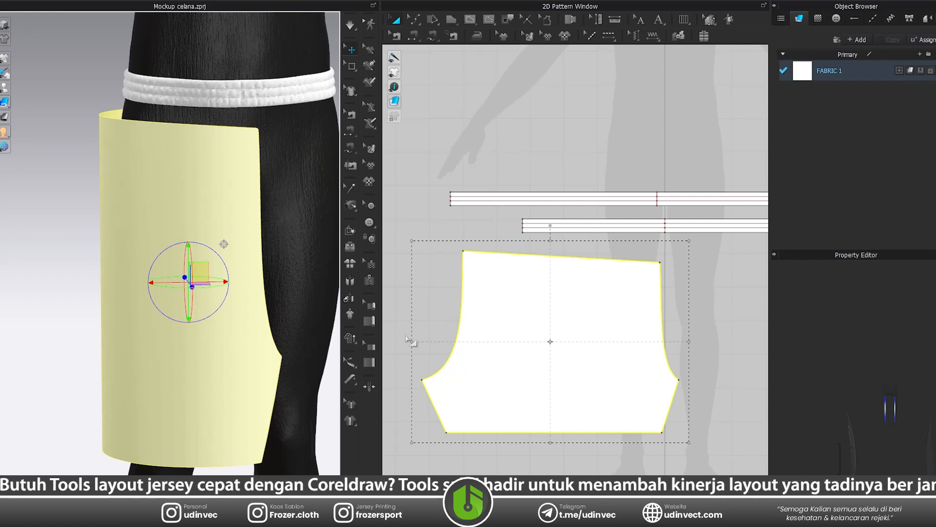
{"action": "scroll", "coordinate": [499, 272], "scroll_direction": "down", "scroll_amount": 2}
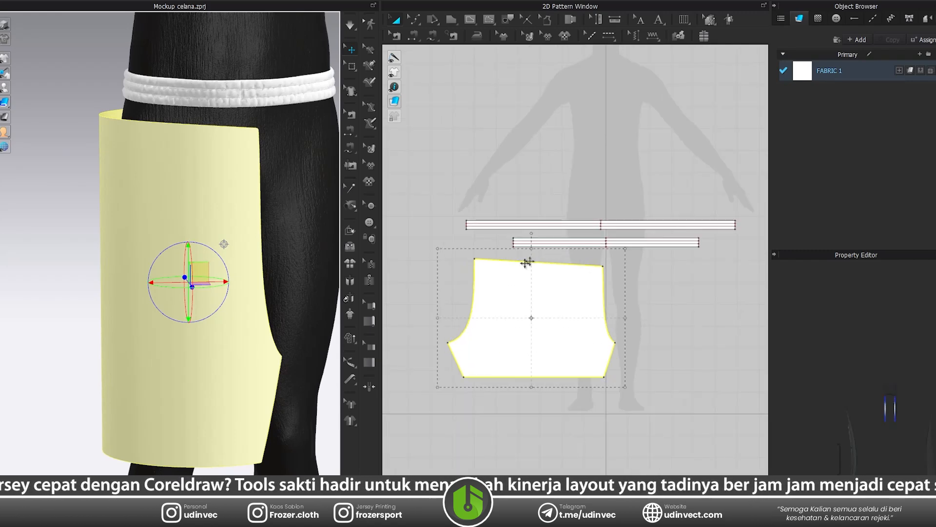
{"action": "scroll", "coordinate": [606, 225], "scroll_direction": "up", "scroll_amount": 5}
Offset the leg pattern's top edge as two internal lines spaced 1.30 cm apart.
{"action": "left_click", "coordinate": [608, 173]}
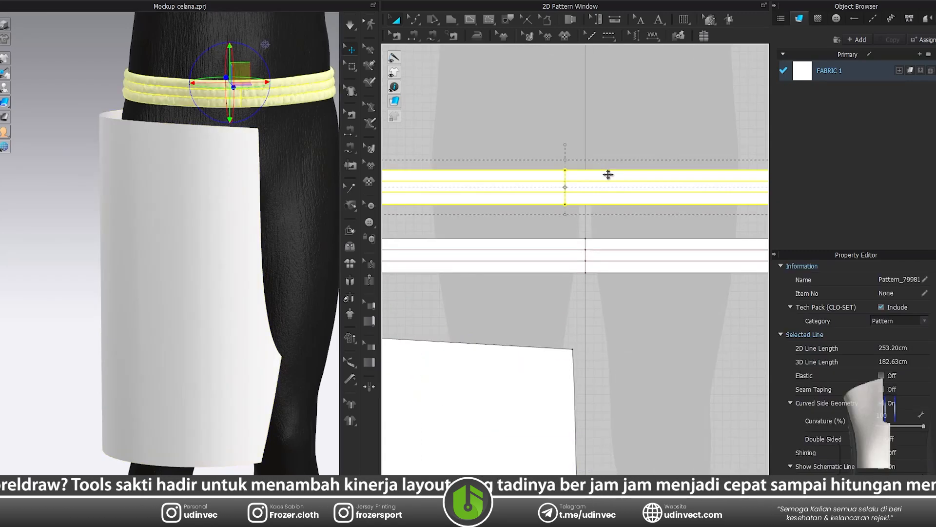
{"action": "scroll", "coordinate": [583, 253], "scroll_direction": "down", "scroll_amount": 3}
{"action": "scroll", "coordinate": [515, 286], "scroll_direction": "up", "scroll_amount": 3}
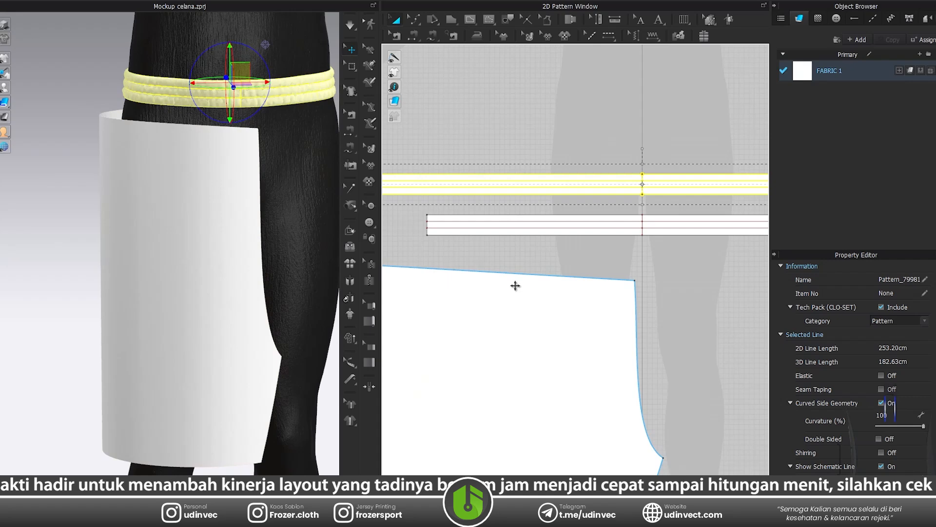
{"action": "left_click", "coordinate": [561, 277]}
{"action": "right_click", "coordinate": [571, 277]}
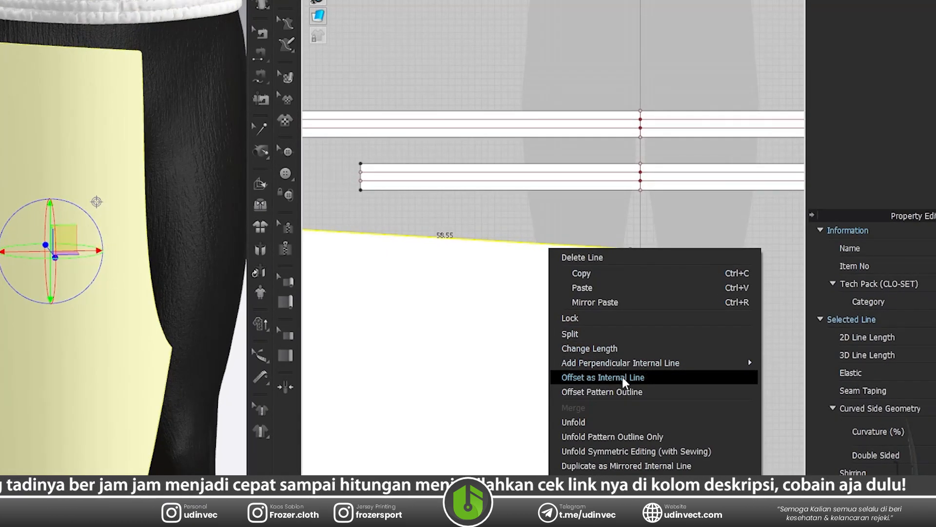
{"action": "left_click", "coordinate": [622, 377]}
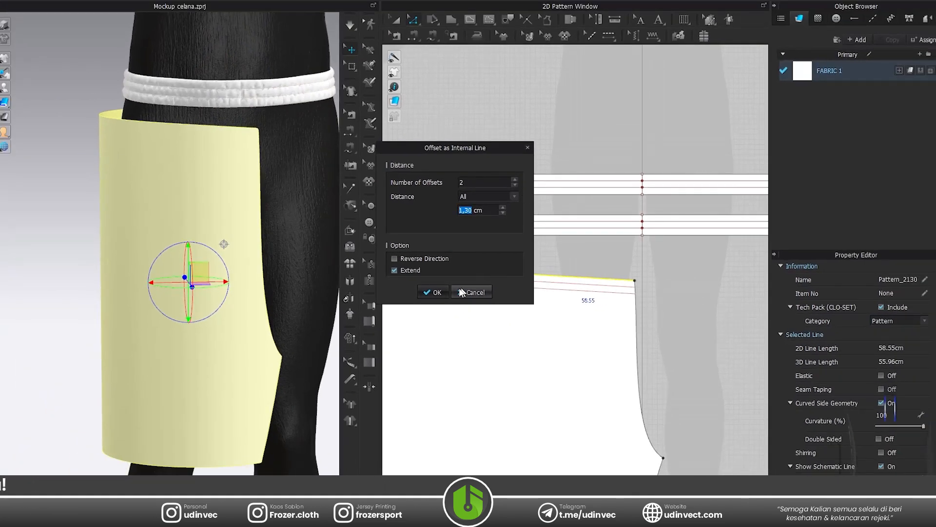
{"action": "key", "text": "Return"}
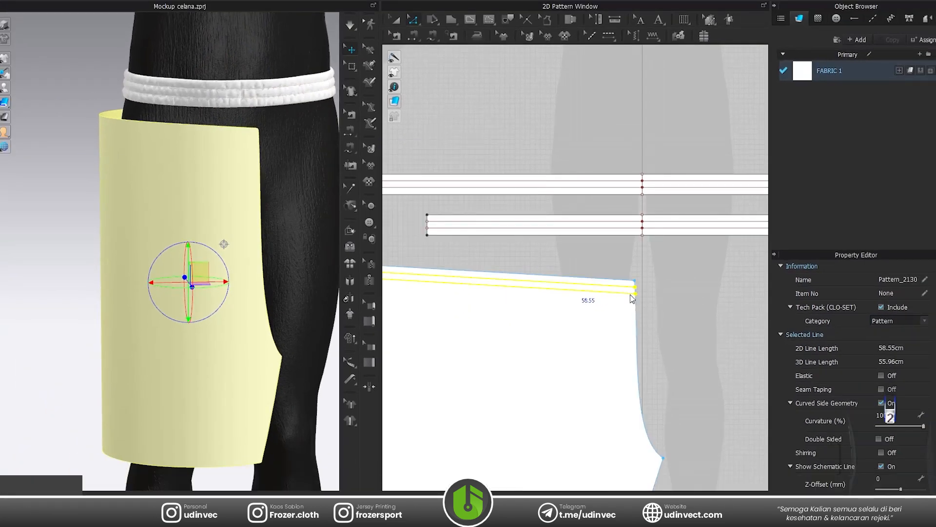
Add one more internal line to the leg pattern, offset 4 cm from its top edge.
{"action": "scroll", "coordinate": [630, 295], "scroll_direction": "up", "scroll_amount": 5}
{"action": "left_click", "coordinate": [611, 217]}
{"action": "left_click", "coordinate": [600, 242]}
{"action": "right_click", "coordinate": [600, 242]}
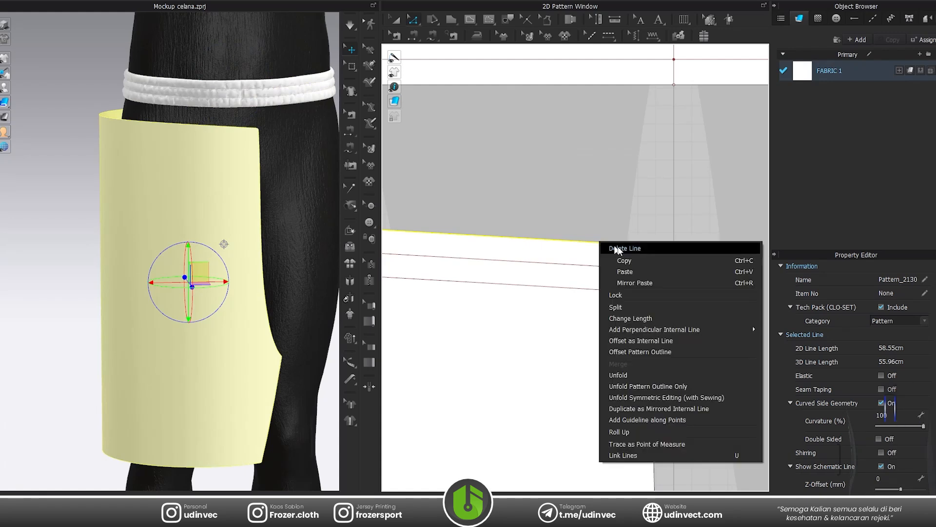
{"action": "left_click", "coordinate": [674, 340]}
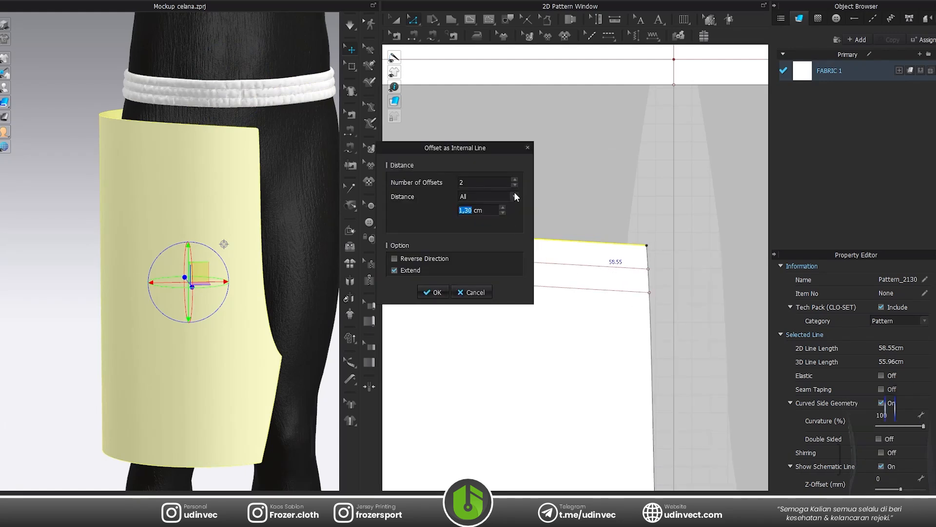
{"action": "left_click", "coordinate": [461, 209]}
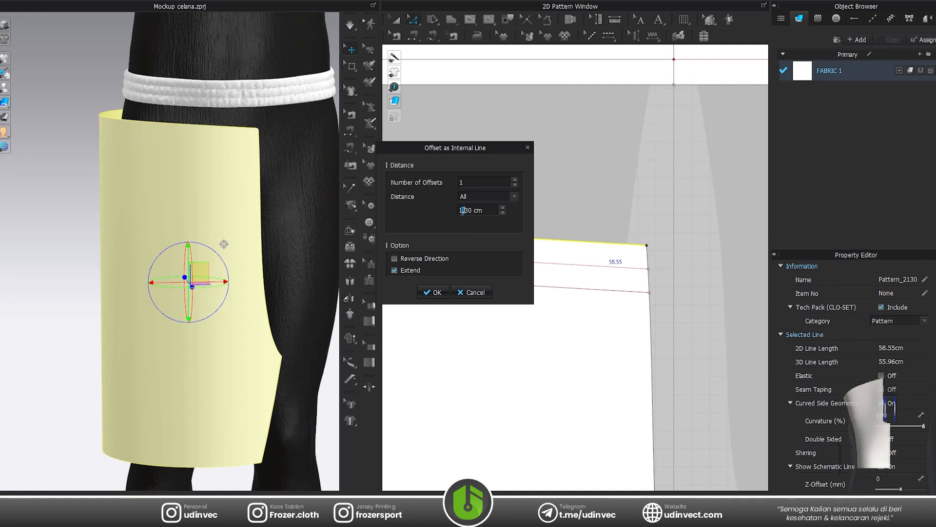
{"action": "key", "text": "ctrl+a"}
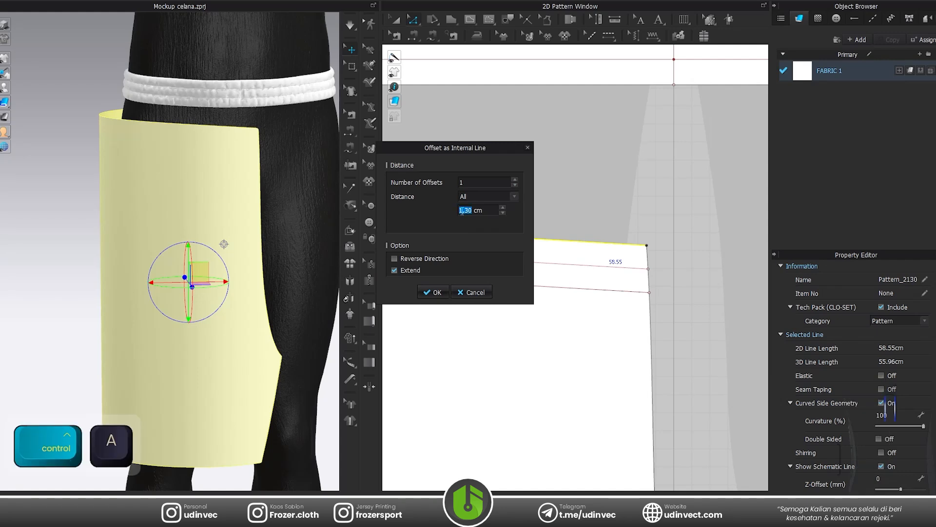
{"action": "type", "text": "4"}
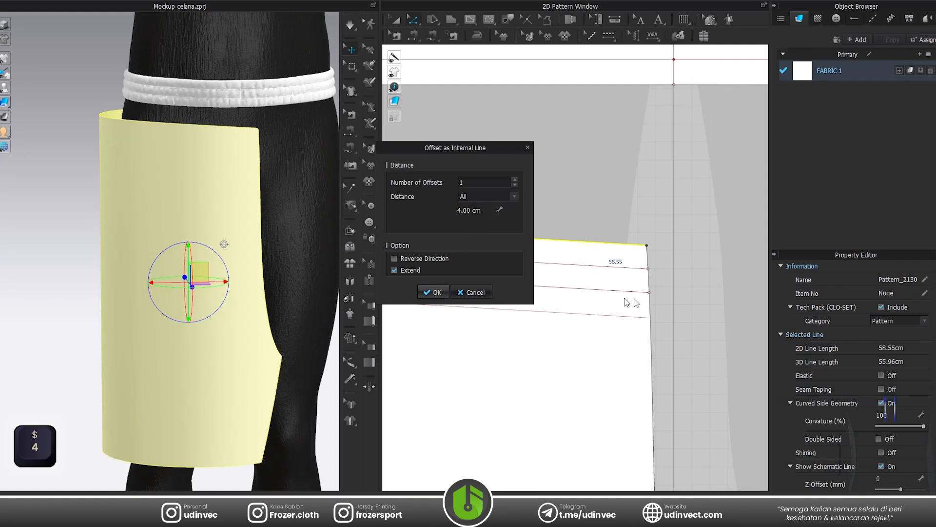
{"action": "left_click", "coordinate": [435, 292]}
{"action": "scroll", "coordinate": [583, 283], "scroll_direction": "down", "scroll_amount": 5}
{"action": "scroll", "coordinate": [583, 274], "scroll_direction": "up", "scroll_amount": 3}
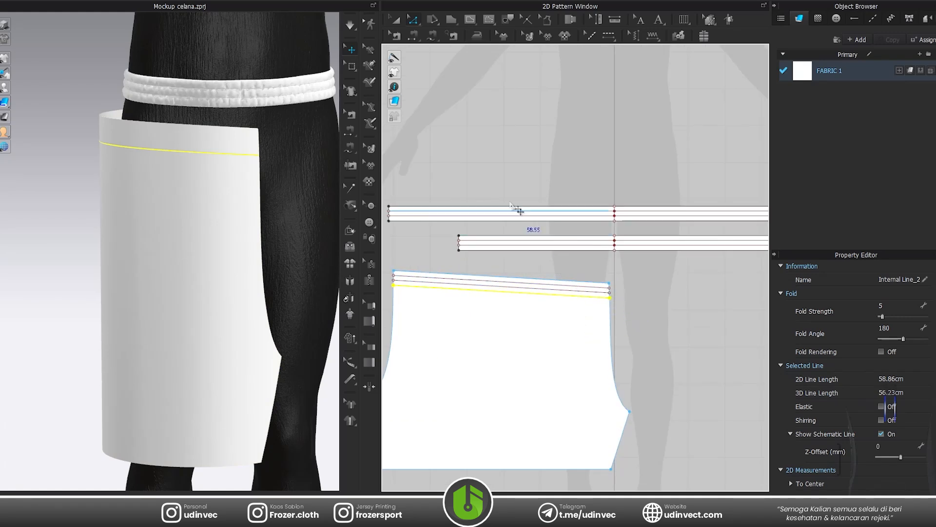
Freeze the longer waistband pattern in preparation for sewing the leg pattern onto it.
{"action": "left_click", "coordinate": [413, 35]}
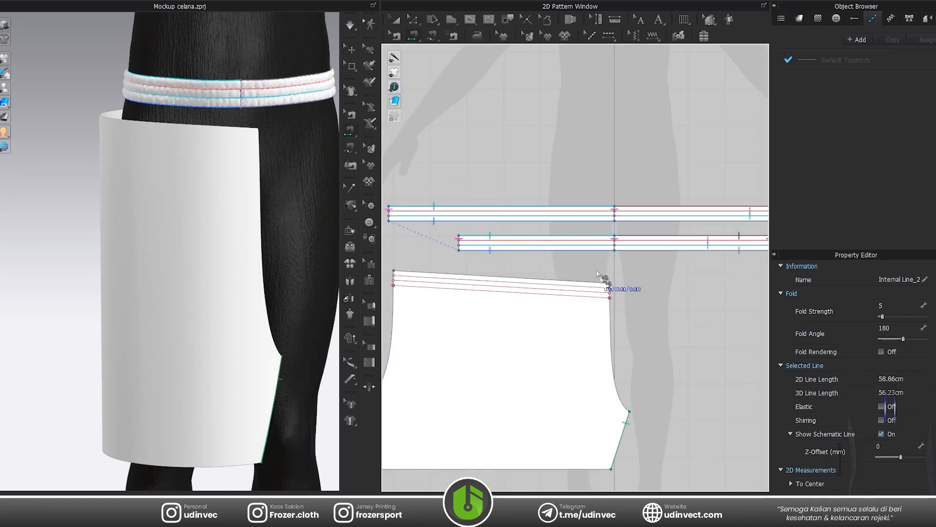
{"action": "scroll", "coordinate": [605, 278], "scroll_direction": "up", "scroll_amount": 2}
{"action": "key", "text": "a"}
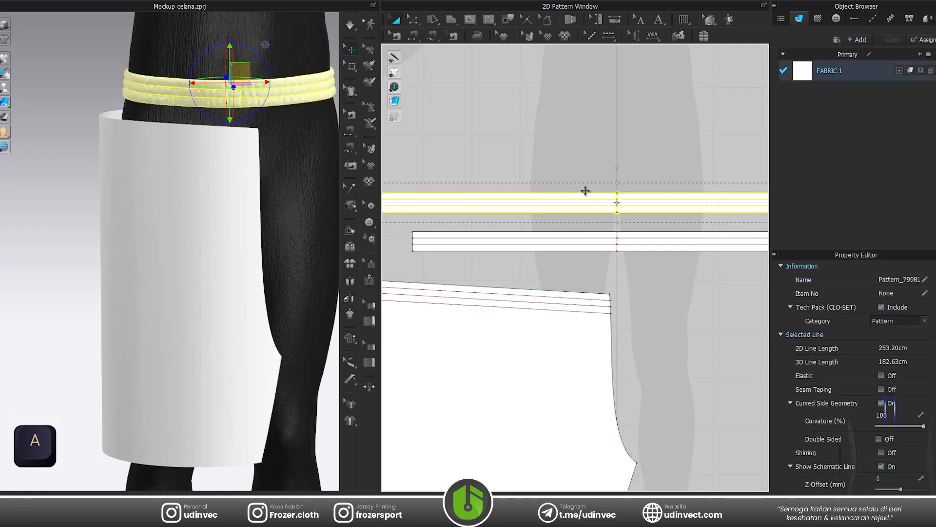
{"action": "key", "text": "ctrl+k"}
Sew the leg pattern's top edge and three internal lines to the four matching lines on the near half of the longer waistband.
{"action": "left_click", "coordinate": [412, 36]}
{"action": "left_click", "coordinate": [595, 293]}
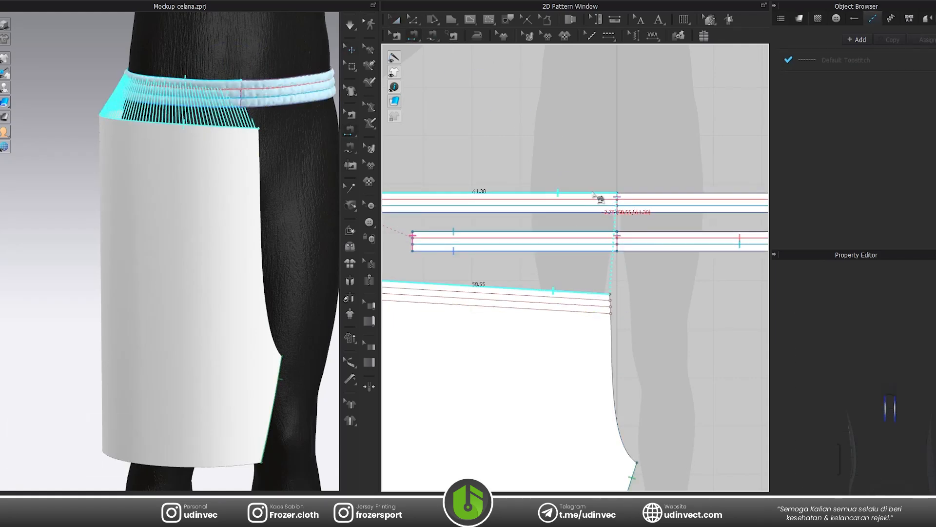
{"action": "left_click", "coordinate": [596, 193]}
{"action": "left_click", "coordinate": [599, 299]}
{"action": "left_click", "coordinate": [597, 200]}
{"action": "left_click", "coordinate": [597, 306]}
{"action": "left_click", "coordinate": [595, 206]}
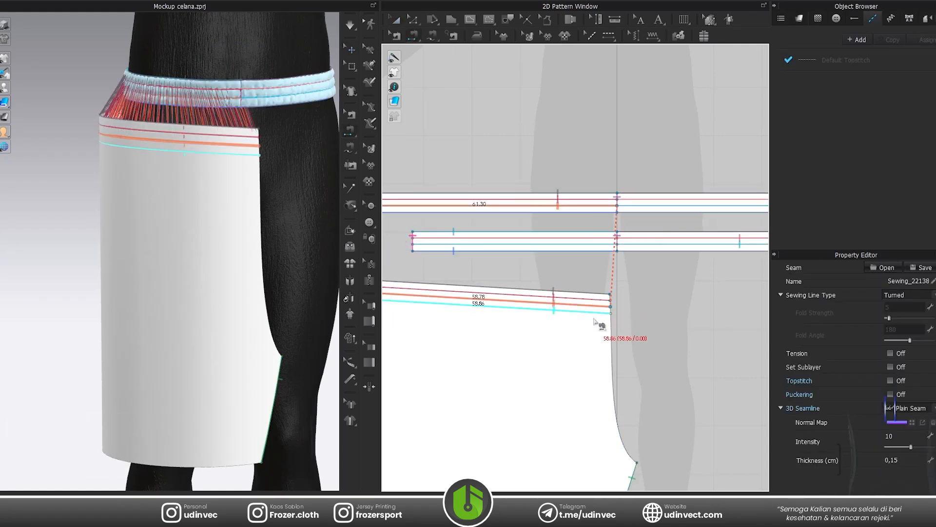
{"action": "left_click", "coordinate": [595, 312]}
{"action": "left_click", "coordinate": [596, 213]}
Run the simulation to pull the leg pattern onto the frozen waistband and drape it around the leg.
{"action": "left_click", "coordinate": [394, 23]}
{"action": "scroll", "coordinate": [234, 188], "scroll_direction": "down", "scroll_amount": 2}
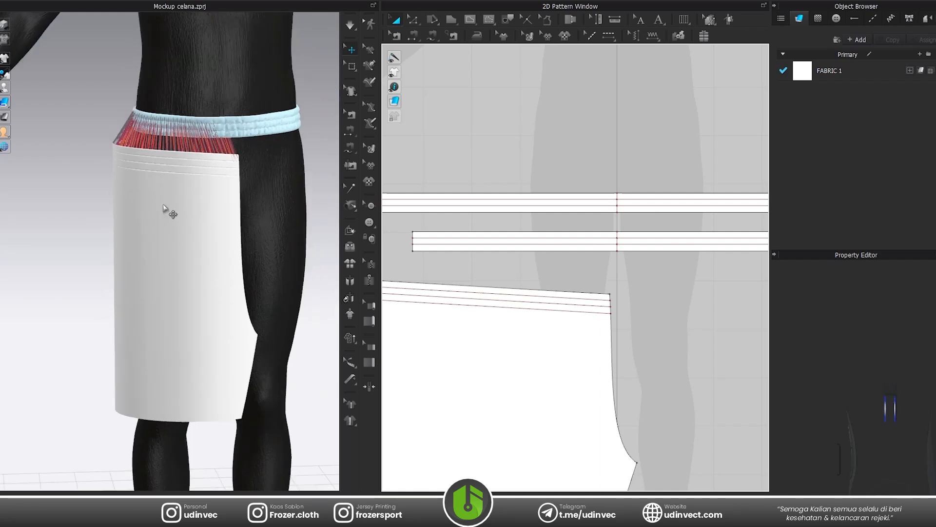
{"action": "left_click_drag", "start_coordinate": [165, 206], "coordinate": [156, 178]}
{"action": "key", "text": "ctrl+z"}
{"action": "left_click", "coordinate": [199, 206]}
{"action": "right_click_drag", "start_coordinate": [168, 239], "coordinate": [217, 215]}
{"action": "left_click_drag", "start_coordinate": [199, 184], "coordinate": [199, 153]}
{"action": "right_click_drag", "start_coordinate": [210, 167], "coordinate": [218, 184]}
{"action": "left_click_drag", "start_coordinate": [219, 186], "coordinate": [226, 189]}
{"action": "right_click_drag", "start_coordinate": [225, 190], "coordinate": [208, 198]}
{"action": "left_click_drag", "start_coordinate": [249, 176], "coordinate": [256, 177]}
{"action": "left_click", "coordinate": [258, 176]}
{"action": "right_click_drag", "start_coordinate": [258, 175], "coordinate": [165, 157]}
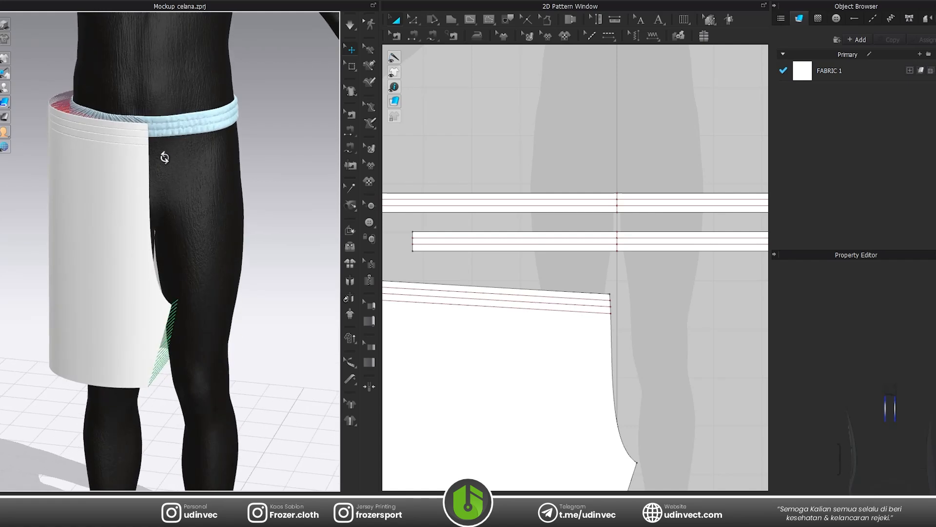
{"action": "key", "text": "space"}
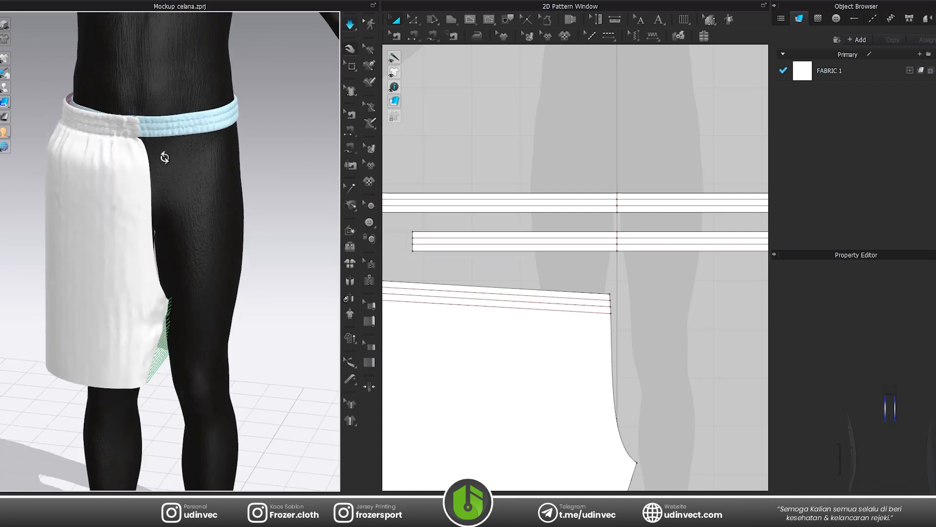
{"action": "key", "text": "space"}
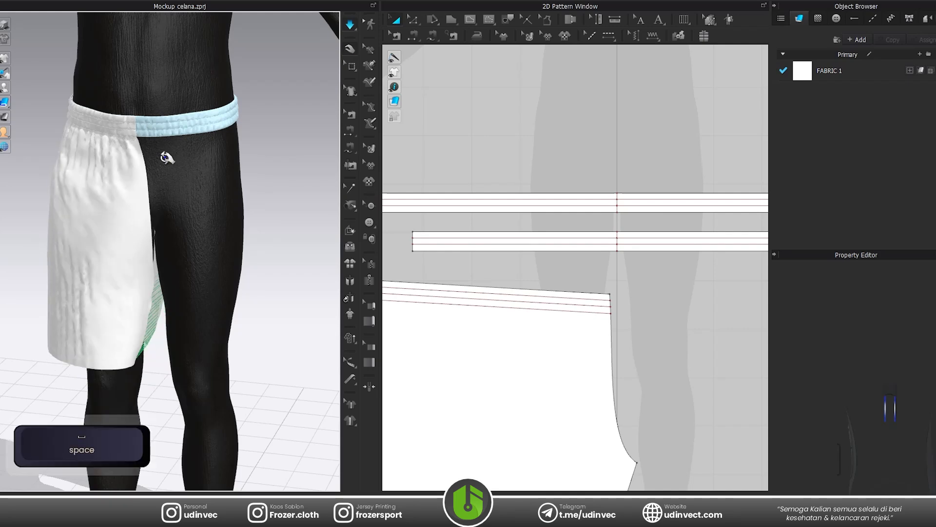
Set the leg pattern's particle distance to 15 mm and simulate the drape again.
{"action": "left_click", "coordinate": [497, 362]}
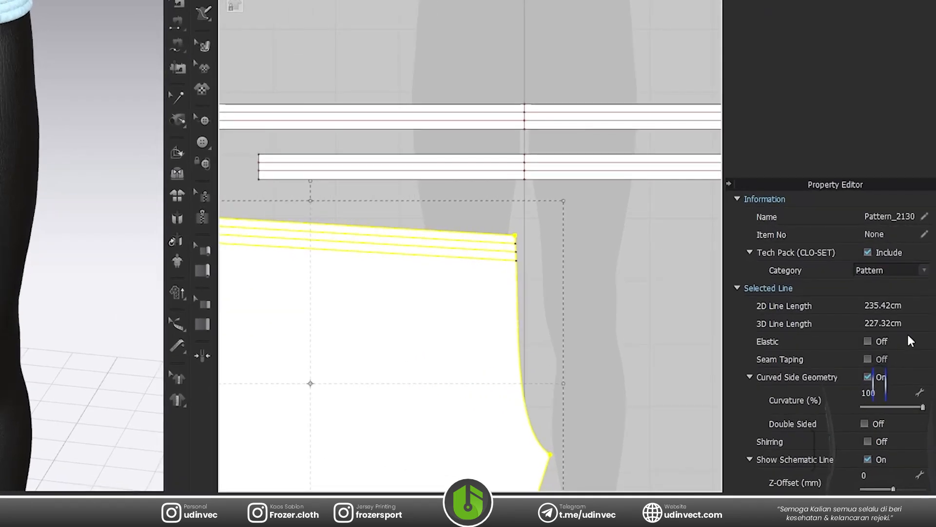
{"action": "scroll", "coordinate": [862, 392], "scroll_direction": "down", "scroll_amount": 3}
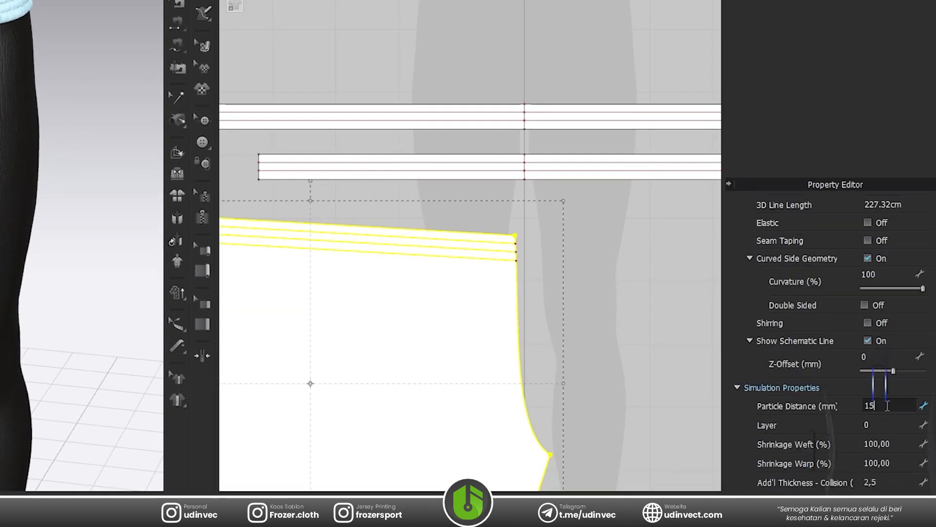
{"action": "key", "text": "Return"}
{"action": "left_click", "coordinate": [265, 92]}
{"action": "key", "text": "space"}
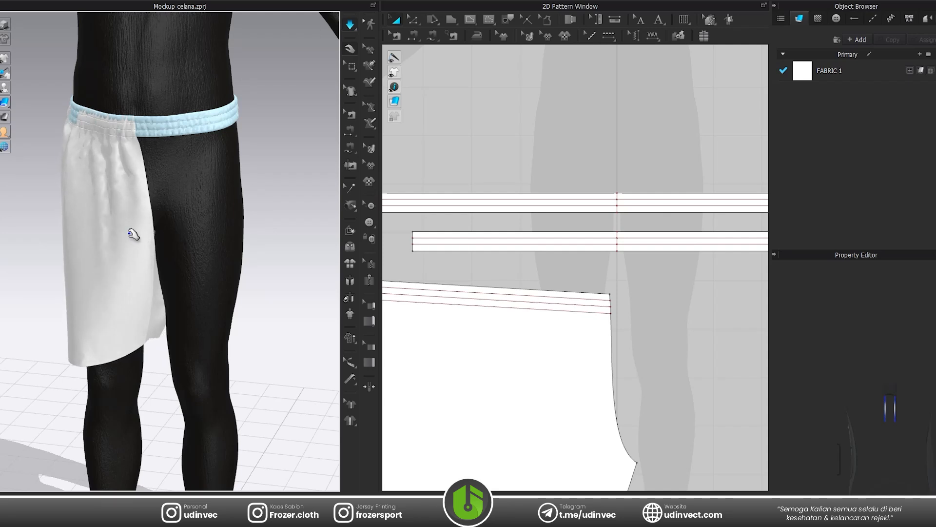
{"action": "key", "text": "space"}
Create a mirrored symmetric copy of the leg pattern and place it level beside the original for the other leg.
{"action": "left_click", "coordinate": [123, 229]}
{"action": "scroll", "coordinate": [524, 300], "scroll_direction": "down", "scroll_amount": 5}
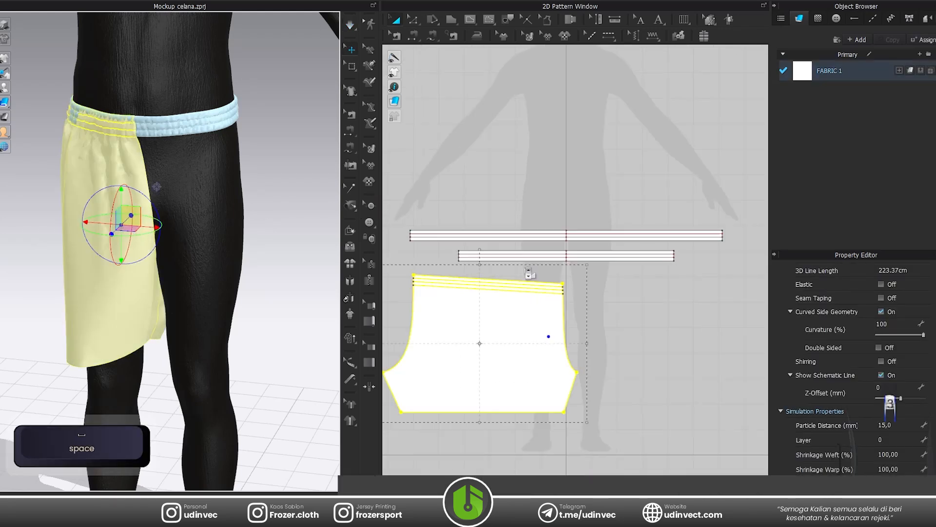
{"action": "scroll", "coordinate": [524, 301], "scroll_direction": "up", "scroll_amount": 2}
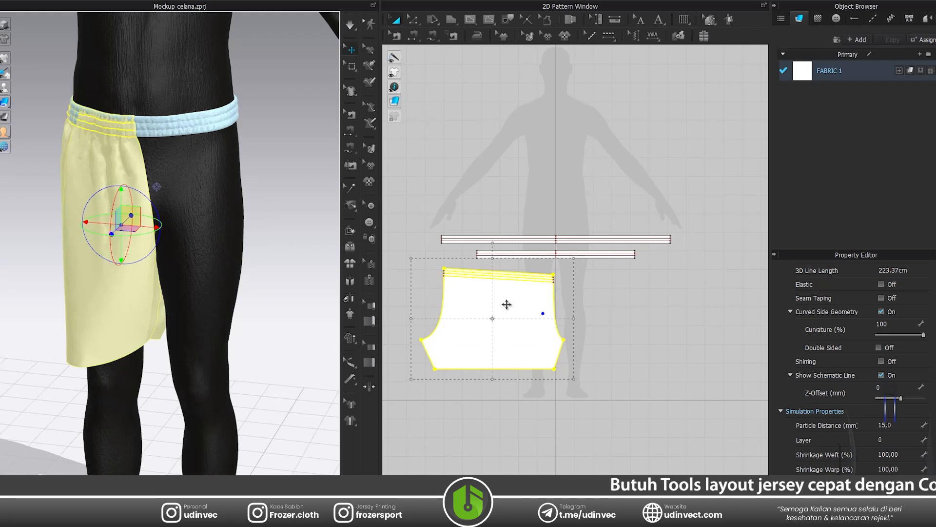
{"action": "key", "text": "ctrl+d"}
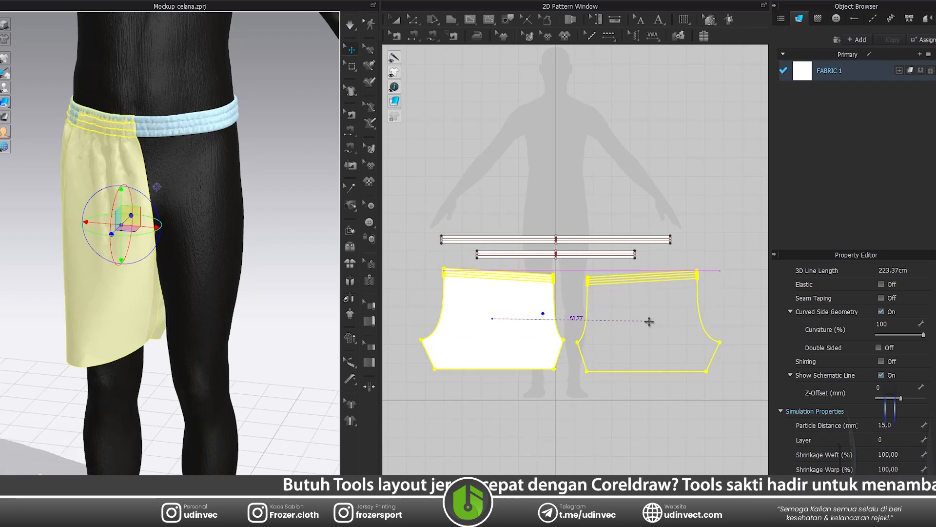
{"action": "left_click", "coordinate": [649, 321]}
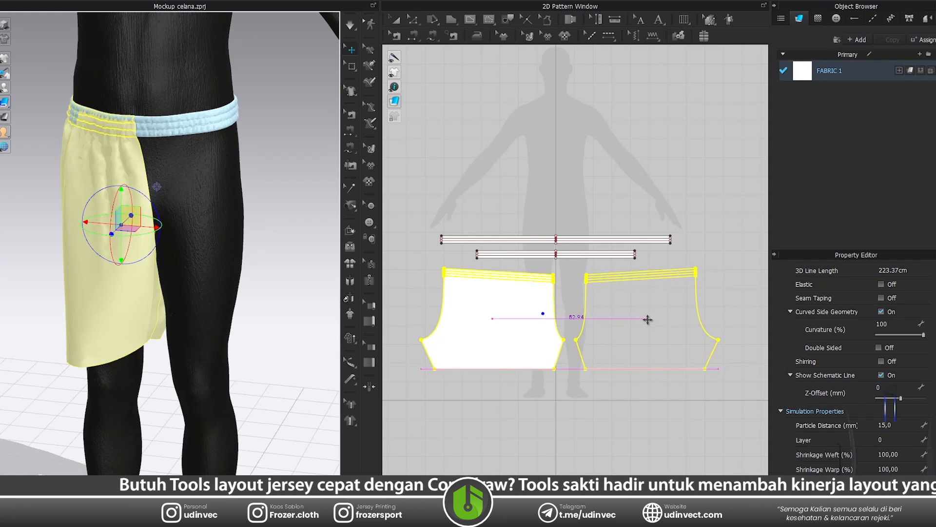
{"action": "left_click", "coordinate": [424, 328]}
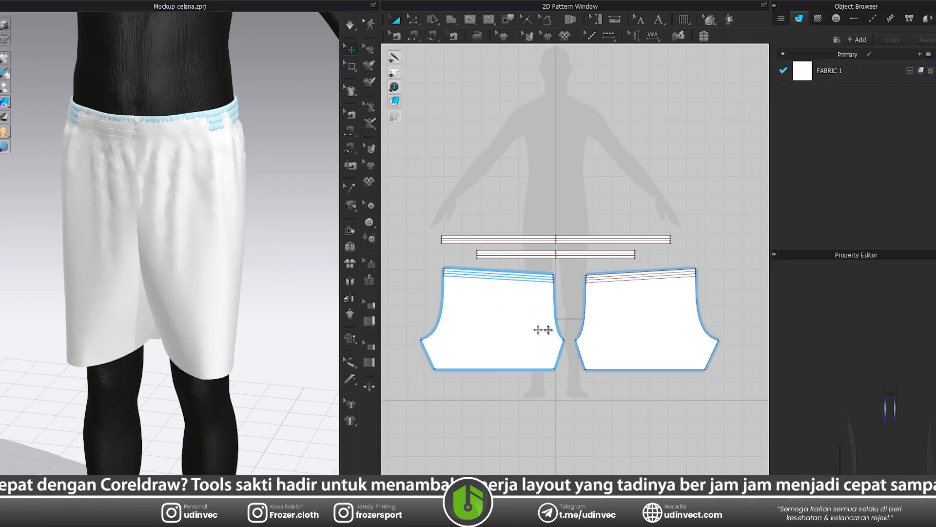
Sew the crotch curves of the two leg patterns to each other.
{"action": "scroll", "coordinate": [602, 322], "scroll_direction": "up", "scroll_amount": 3}
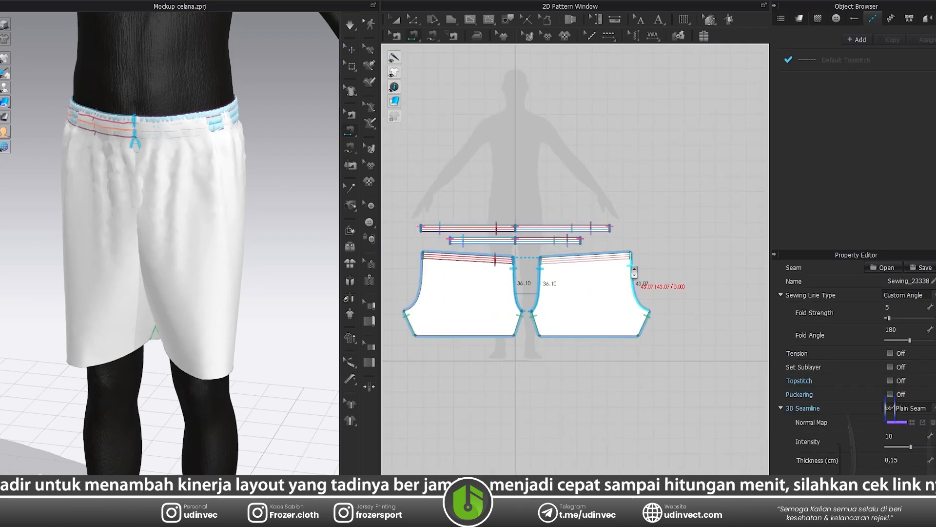
{"action": "left_click", "coordinate": [631, 267]}
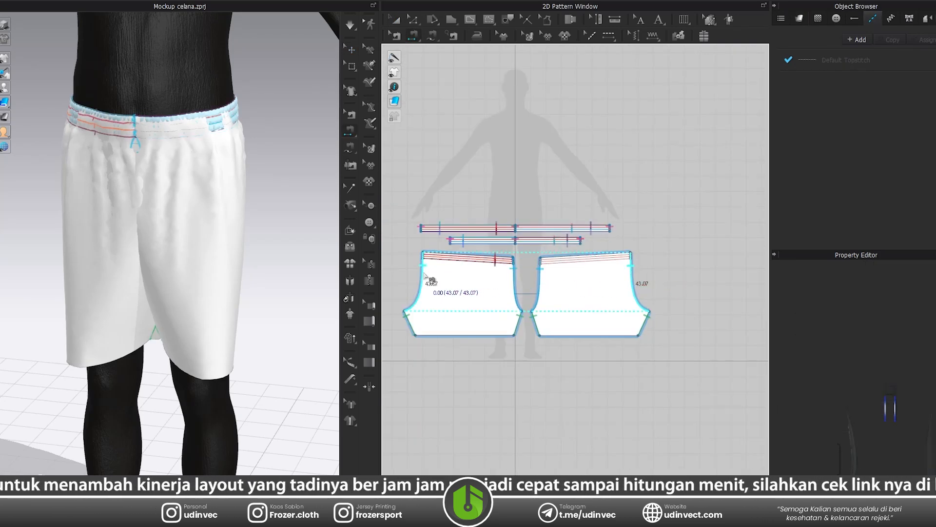
{"action": "left_click", "coordinate": [423, 273]}
Sew the mirrored leg pattern's top edge and three internal lines to the other half of the longer waistband.
{"action": "scroll", "coordinate": [580, 245], "scroll_direction": "up", "scroll_amount": 6}
{"action": "left_click", "coordinate": [608, 269]}
{"action": "left_click", "coordinate": [649, 190]}
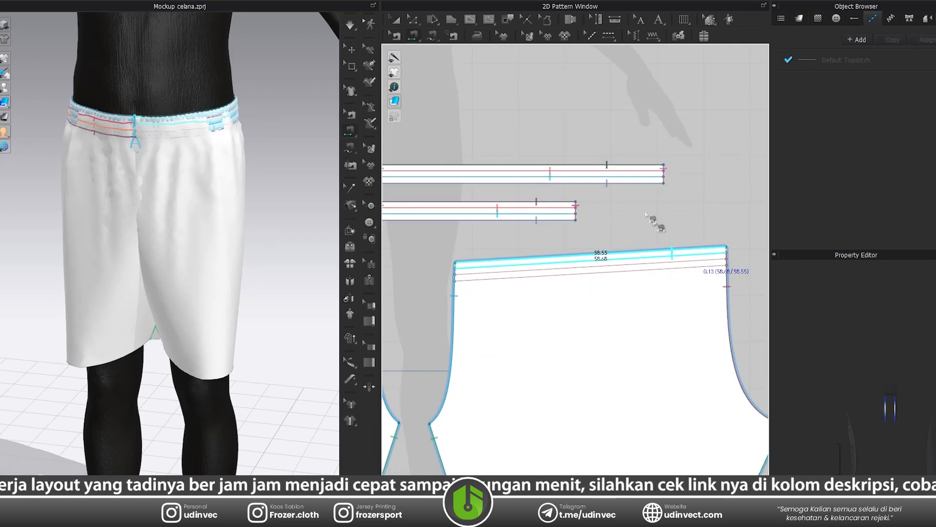
{"action": "left_click", "coordinate": [700, 274]}
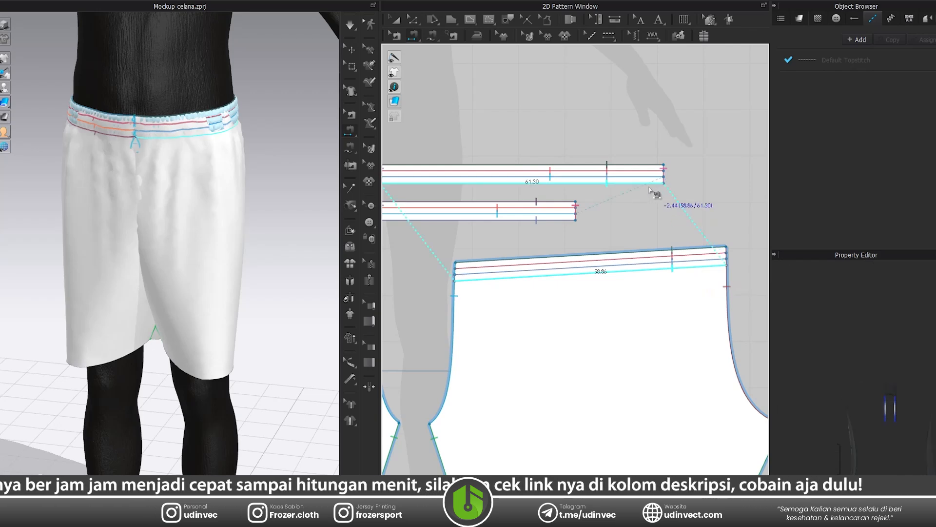
{"action": "left_click", "coordinate": [650, 188]}
Show the shorts from the front and simulate both sewn leg patterns on the avatar.
{"action": "left_click", "coordinate": [395, 20]}
{"action": "scroll", "coordinate": [564, 188], "scroll_direction": "down", "scroll_amount": 4}
{"action": "scroll", "coordinate": [470, 261], "scroll_direction": "up", "scroll_amount": 1}
{"action": "left_click", "coordinate": [469, 261]}
{"action": "left_click", "coordinate": [449, 202]}
{"action": "key", "text": "2"}
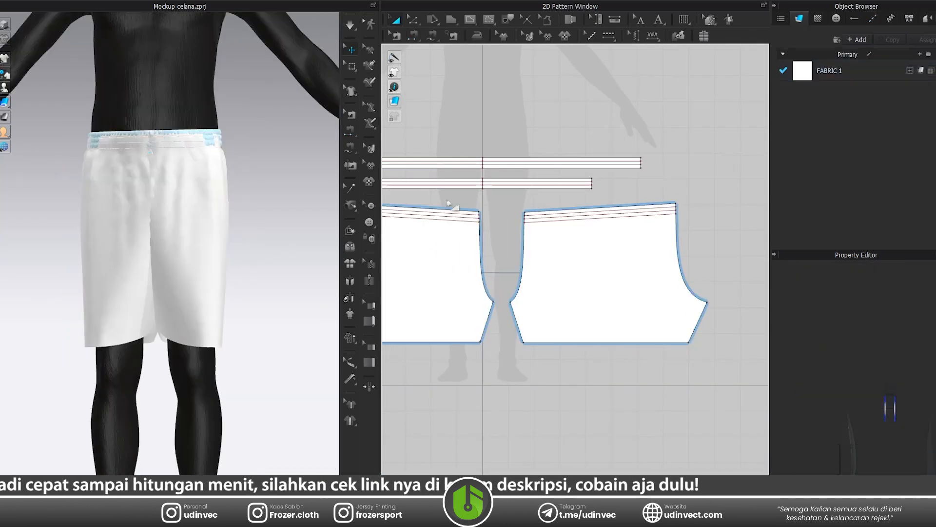
{"action": "key", "text": "space"}
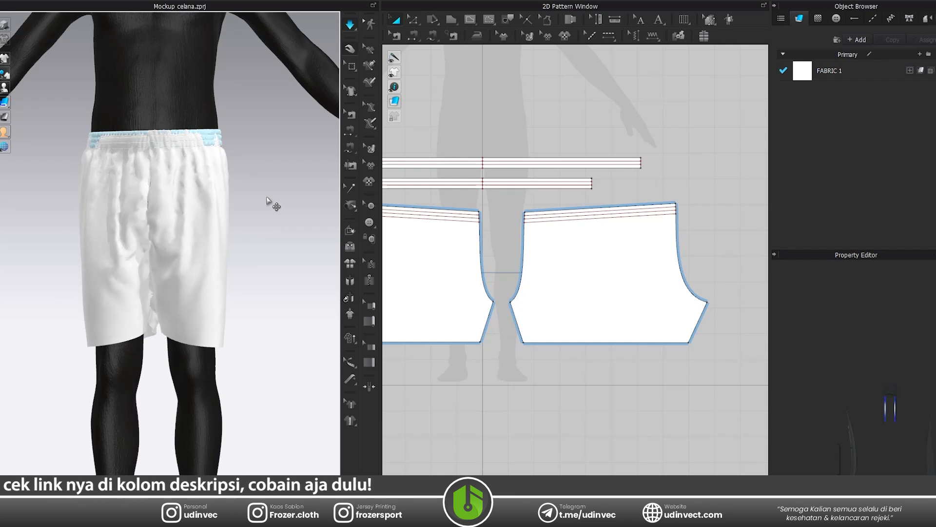
Set the sublayer order between each of the two leg patterns and the longer waistband.
{"action": "key", "text": "space"}
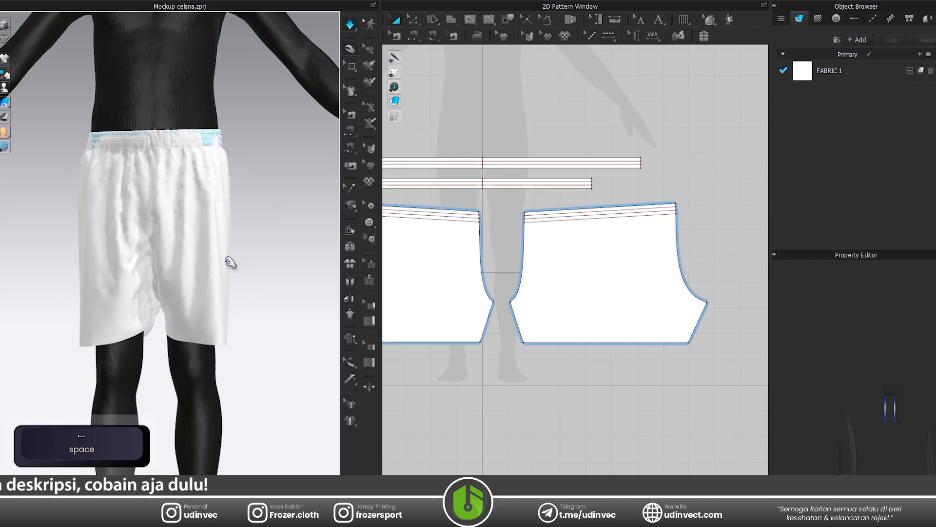
{"action": "scroll", "coordinate": [239, 256], "scroll_direction": "up", "scroll_amount": 5}
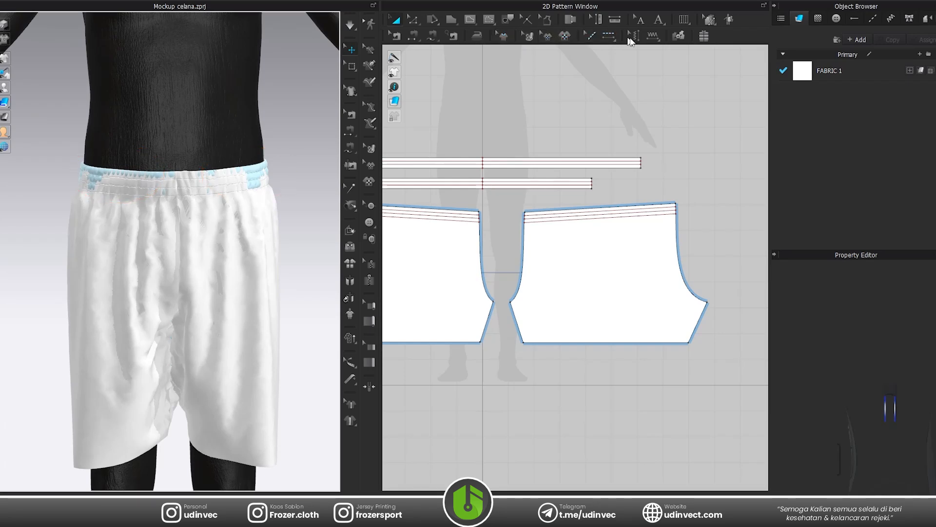
{"action": "left_click", "coordinate": [676, 37]}
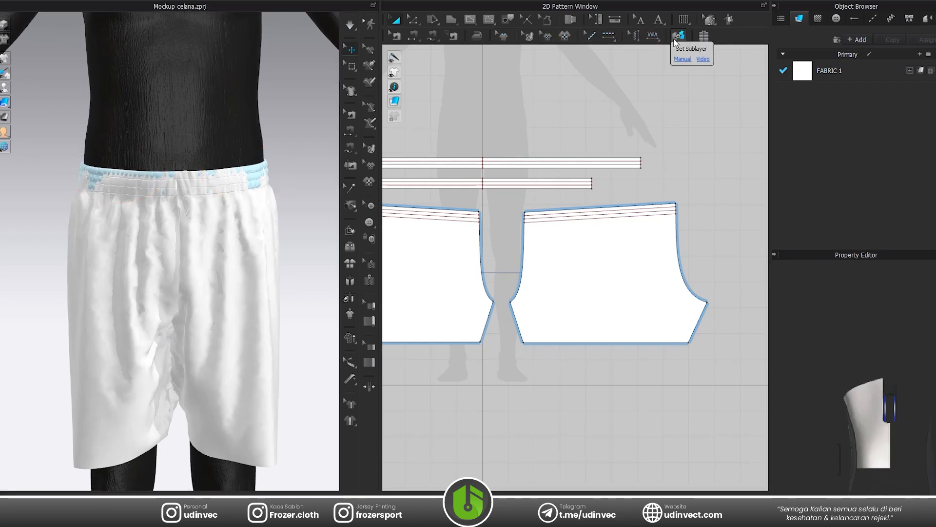
{"action": "left_click", "coordinate": [608, 271]}
{"action": "left_click", "coordinate": [559, 166]}
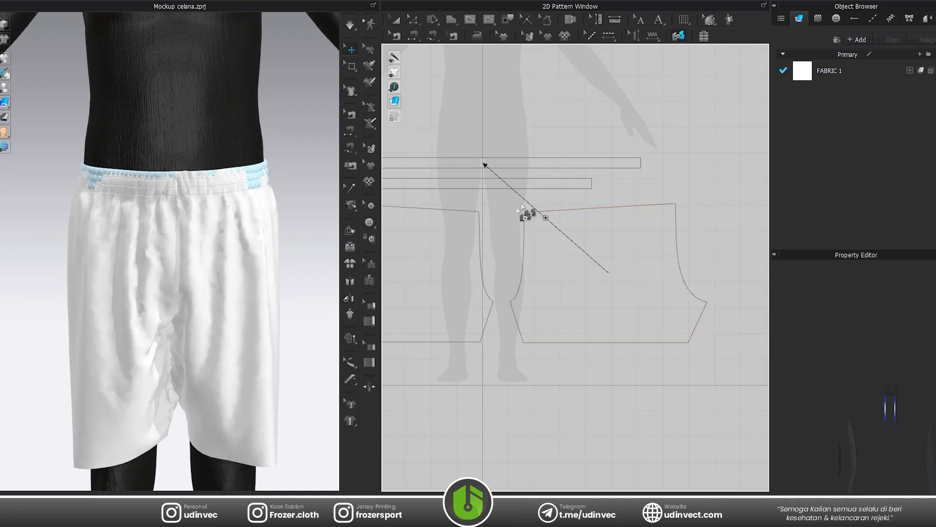
{"action": "left_click", "coordinate": [396, 271]}
{"action": "left_click", "coordinate": [476, 167]}
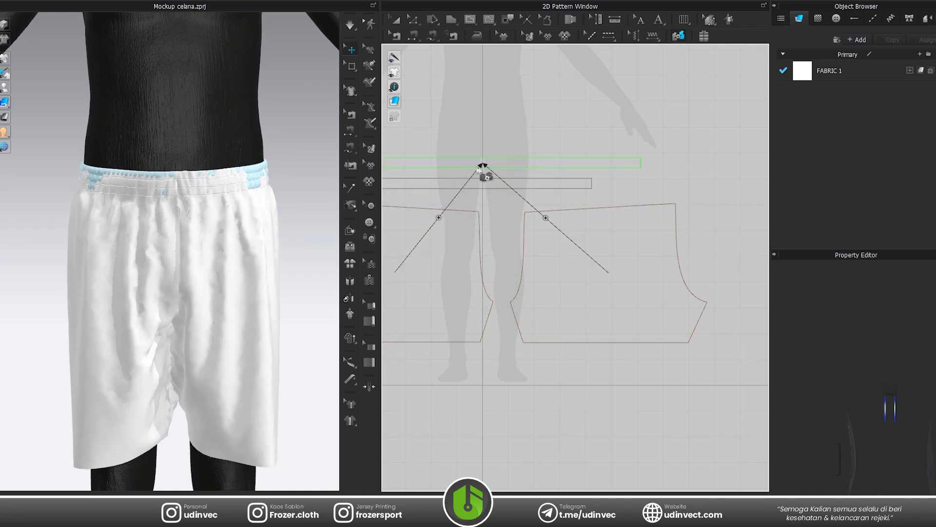
{"action": "left_click", "coordinate": [396, 21]}
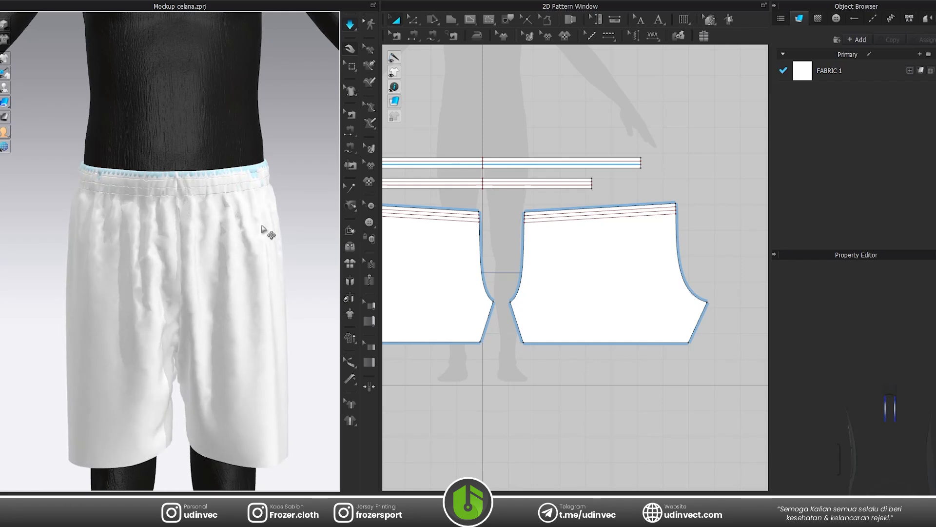
Simulate the shorts with the new layer order and examine the gathered waistband from the front and the side.
{"action": "scroll", "coordinate": [243, 230], "scroll_direction": "up", "scroll_amount": 4}
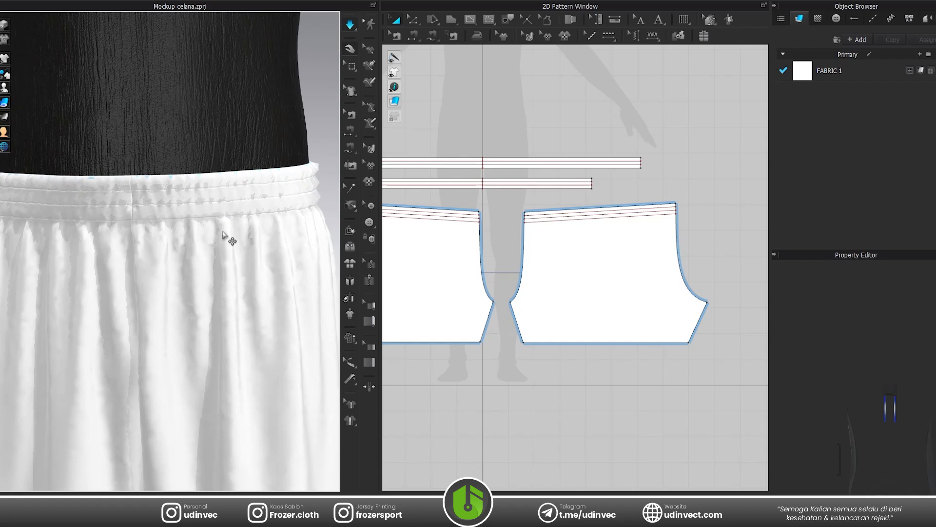
{"action": "key", "text": "space"}
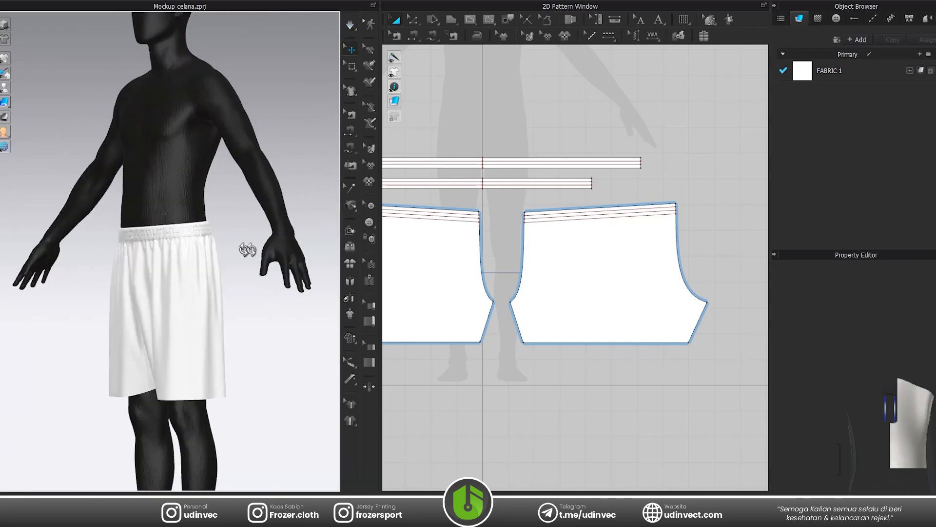
{"action": "middle_click_drag", "start_coordinate": [262, 271], "coordinate": [253, 205]}
{"action": "scroll", "coordinate": [253, 205], "scroll_direction": "up", "scroll_amount": 5}
{"action": "right_click_drag", "start_coordinate": [203, 270], "coordinate": [244, 261]}
{"action": "left_click", "coordinate": [205, 247]}
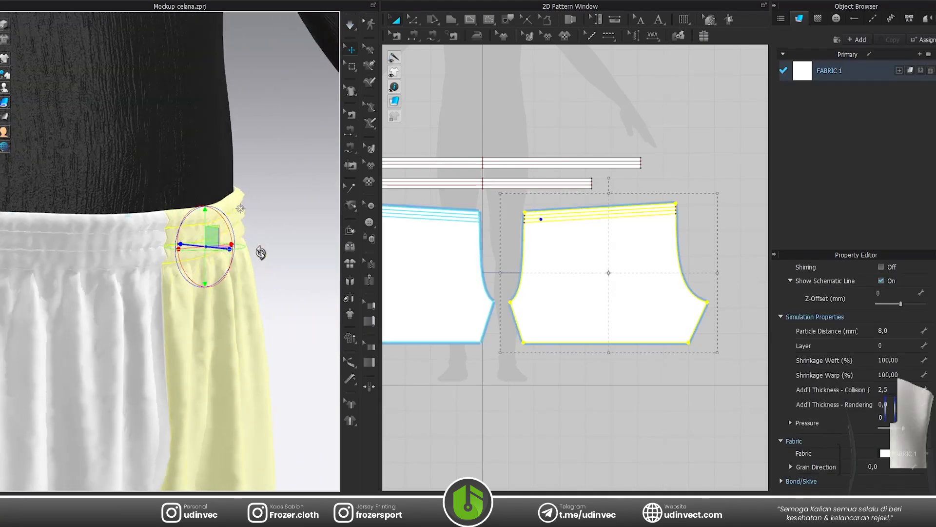
{"action": "left_click", "coordinate": [262, 253]}
{"action": "scroll", "coordinate": [535, 206], "scroll_direction": "up", "scroll_amount": 4}
{"action": "left_click", "coordinate": [602, 98]}
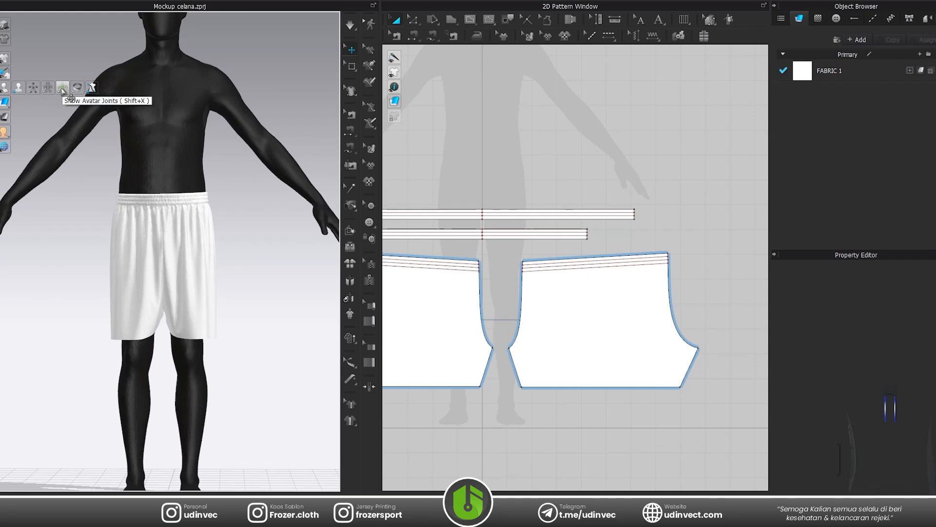
Show the avatar joints, rotate the hip joint outward to spread both legs, and simulate the shorts on the new pose.
{"action": "left_click", "coordinate": [62, 89]}
{"action": "left_click", "coordinate": [33, 88]}
{"action": "left_click", "coordinate": [62, 88]}
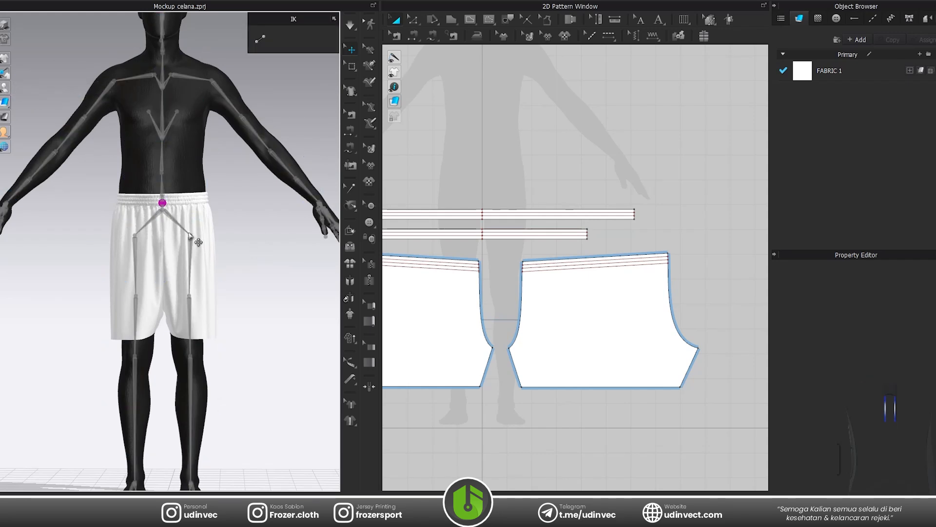
{"action": "left_click", "coordinate": [190, 235]}
{"action": "left_click_drag", "start_coordinate": [230, 220], "coordinate": [228, 213]}
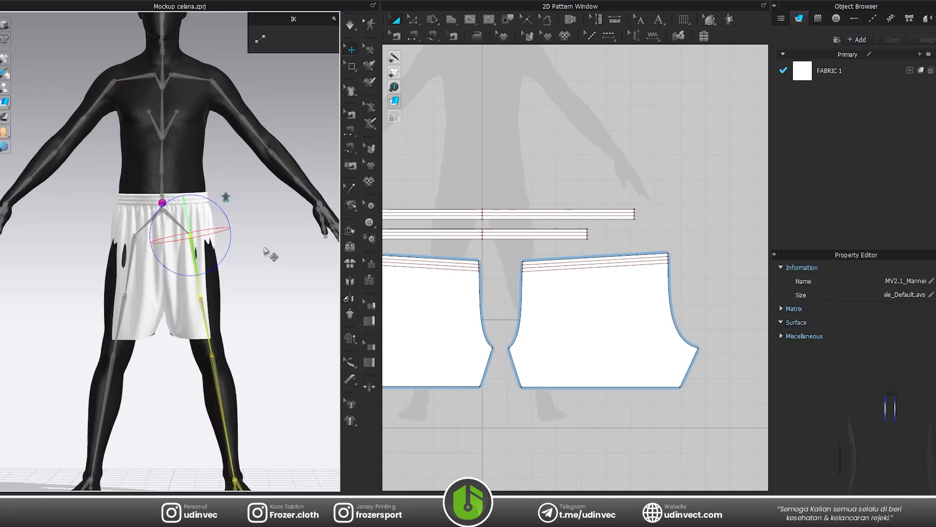
{"action": "key", "text": "space"}
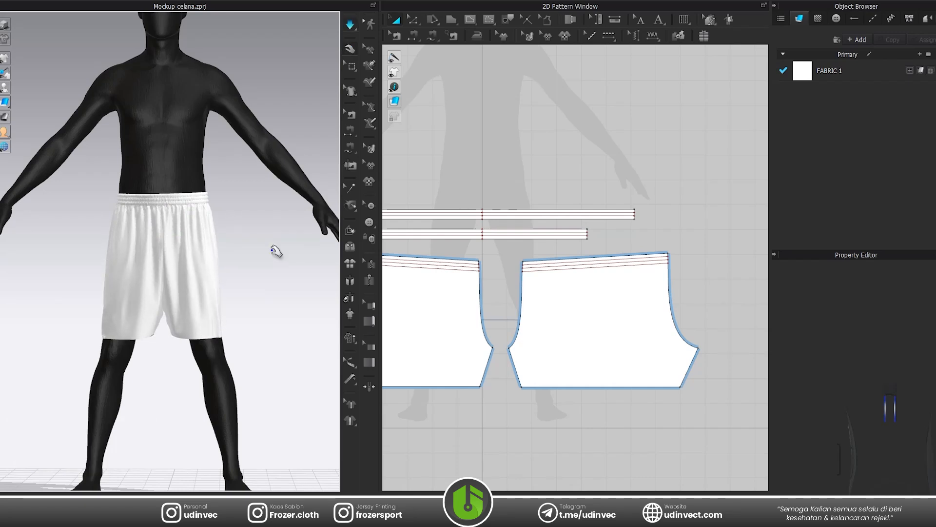
{"action": "key", "text": "space"}
Set the particle distance of both leg patterns to 6 mm and their weft shrinkage to 97%.
{"action": "scroll", "coordinate": [259, 255], "scroll_direction": "up", "scroll_amount": 4}
{"action": "right_click_drag", "start_coordinate": [259, 256], "coordinate": [259, 287]}
{"action": "left_click", "coordinate": [453, 332]}
{"action": "left_click", "coordinate": [687, 355], "text": "shift"}
{"action": "key", "text": "ctrl+z"}
{"action": "scroll", "coordinate": [893, 415], "scroll_direction": "down", "scroll_amount": 3}
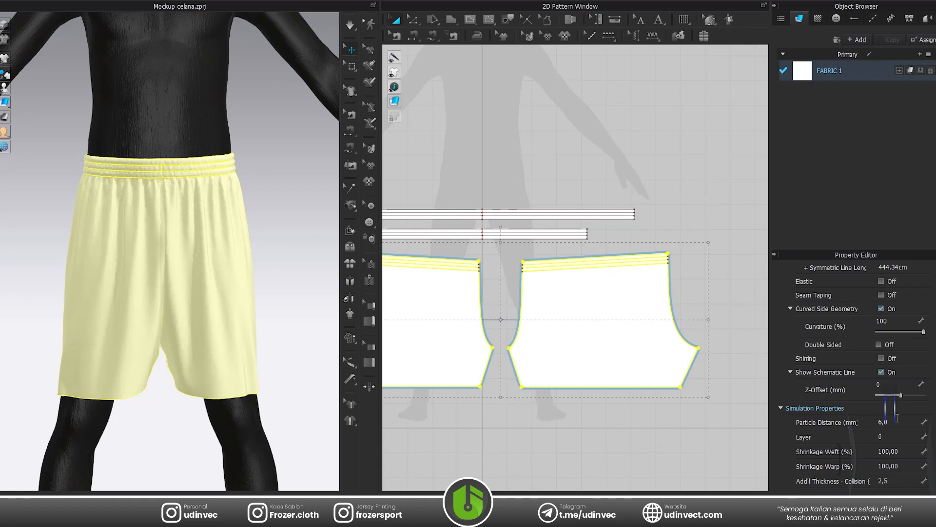
{"action": "left_click", "coordinate": [907, 451]}
{"action": "type", "text": "98"}
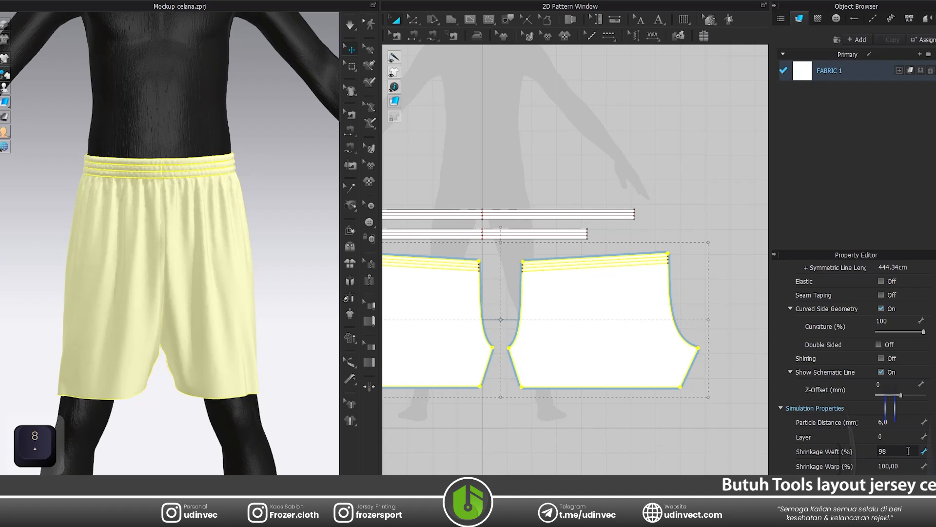
{"action": "key", "text": "BackSpace"}
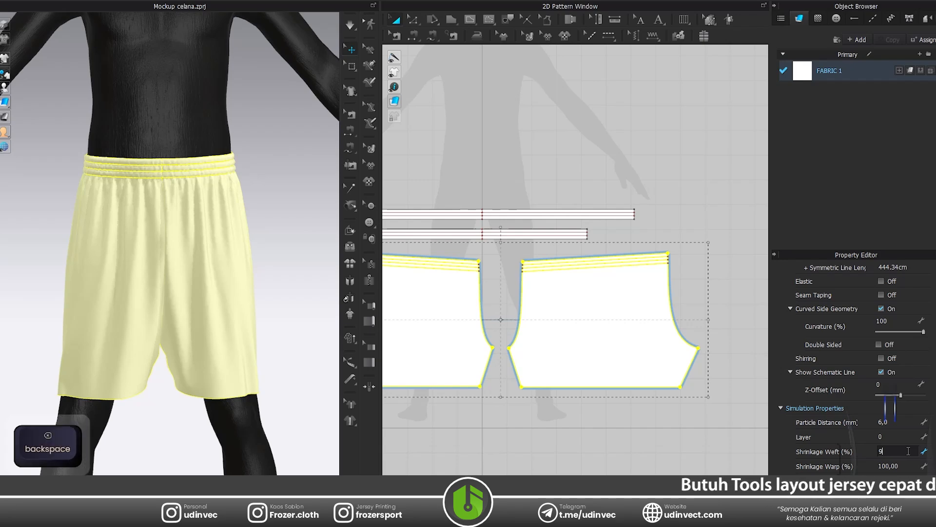
{"action": "type", "text": "7"}
{"action": "key", "text": "Return"}
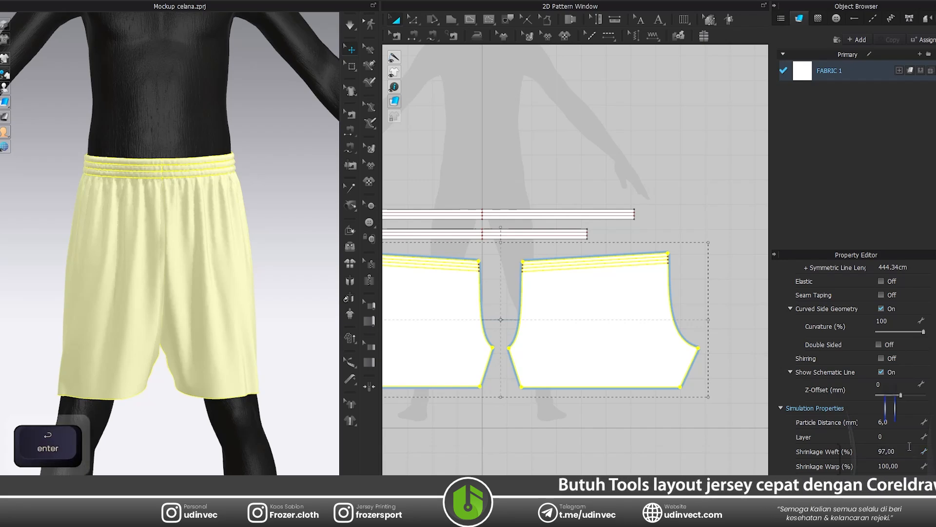
{"action": "left_click", "coordinate": [650, 442]}
Simulate the shorts with the new pattern settings and examine the drape of the legs and waistband.
{"action": "scroll", "coordinate": [194, 307], "scroll_direction": "up", "scroll_amount": 3}
{"action": "middle_click_drag", "start_coordinate": [196, 309], "coordinate": [215, 183]}
{"action": "key", "text": "space"}
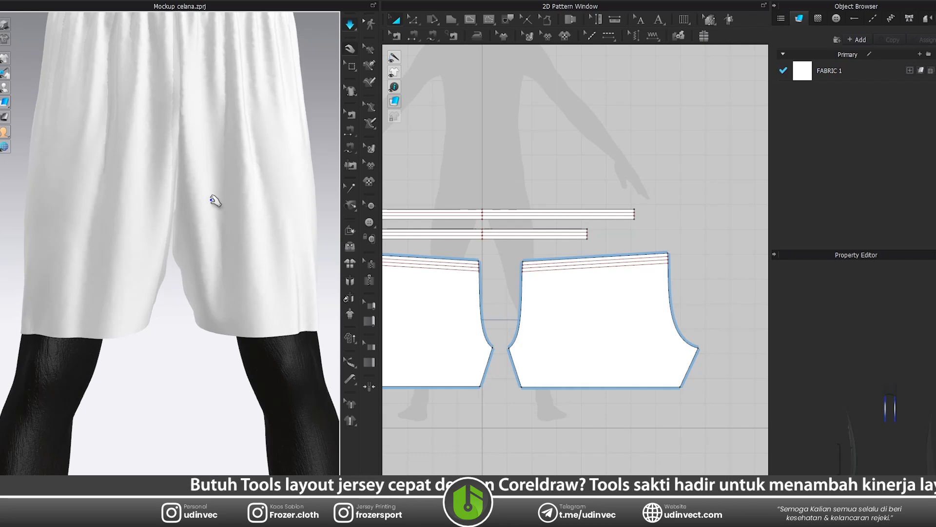
{"action": "key", "text": "space"}
{"action": "scroll", "coordinate": [218, 237], "scroll_direction": "down", "scroll_amount": 5}
{"action": "right_click_drag", "start_coordinate": [250, 230], "coordinate": [139, 231]}
{"action": "scroll", "coordinate": [213, 232], "scroll_direction": "up", "scroll_amount": 10}
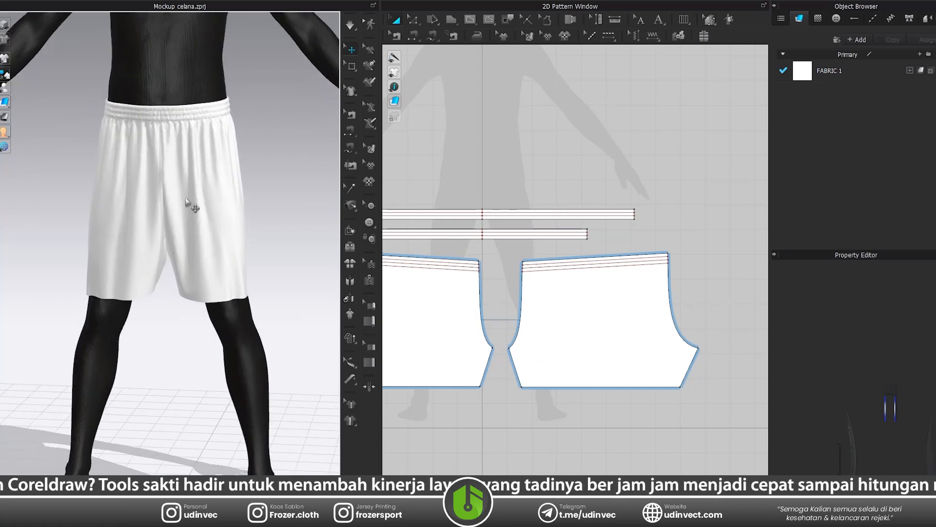
{"action": "scroll", "coordinate": [199, 215], "scroll_direction": "up", "scroll_amount": 3}
{"action": "scroll", "coordinate": [186, 198], "scroll_direction": "down", "scroll_amount": 6}
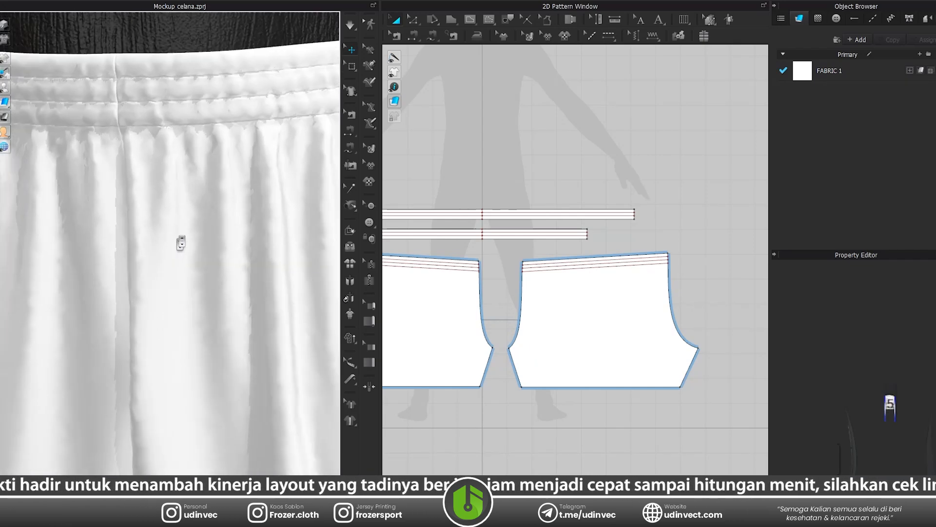
Offset the leg pattern's hem outline outward by 2 cm with a Mirror side segment, keeping an internal line at the original hem.
{"action": "key", "text": "z"}
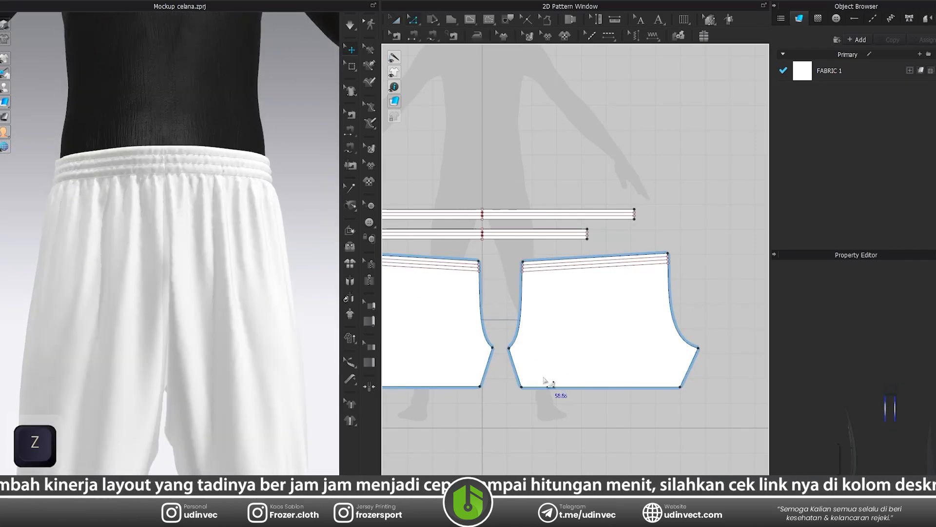
{"action": "left_click", "coordinate": [529, 389]}
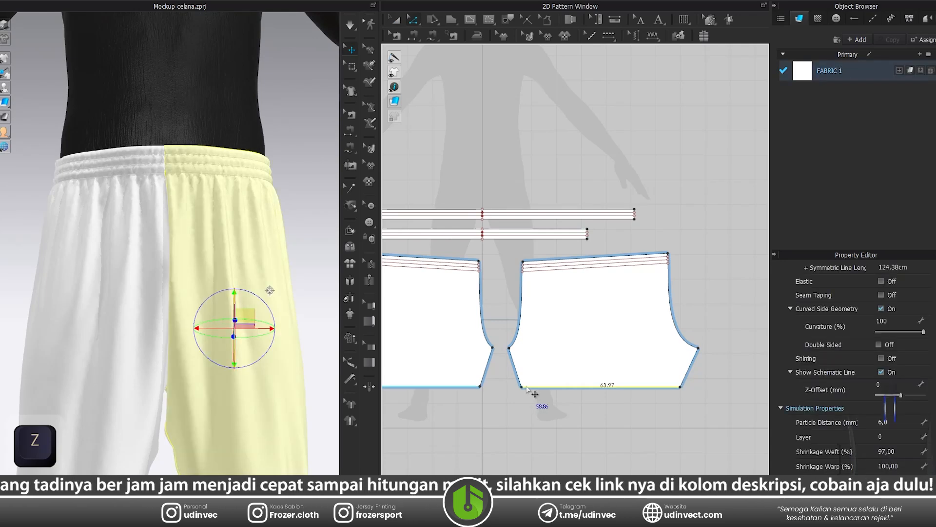
{"action": "right_click", "coordinate": [535, 389]}
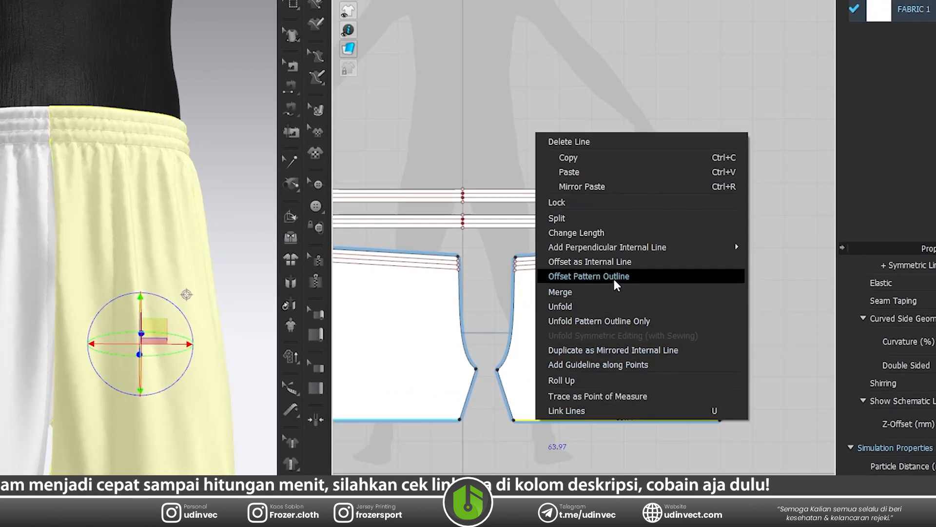
{"action": "left_click", "coordinate": [613, 274]}
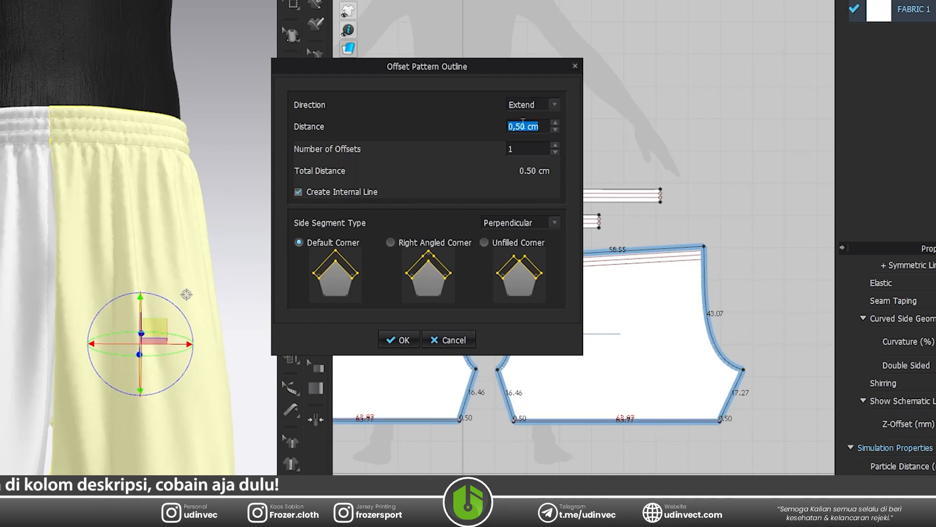
{"action": "type", "text": "2"}
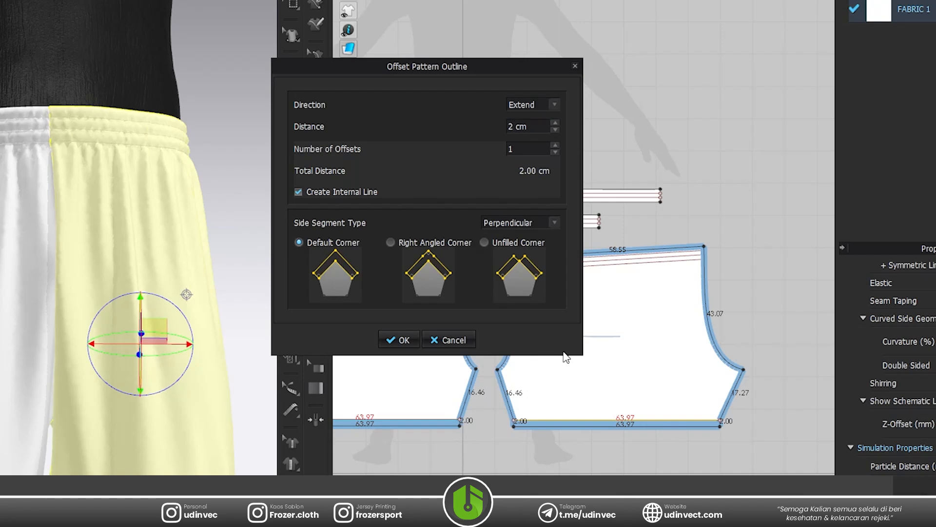
{"action": "left_click", "coordinate": [502, 218]}
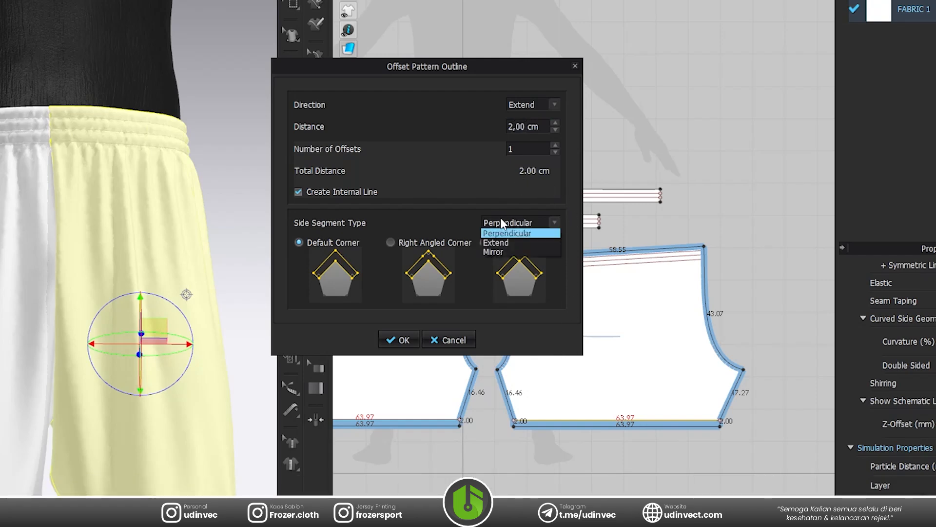
{"action": "left_click", "coordinate": [505, 251]}
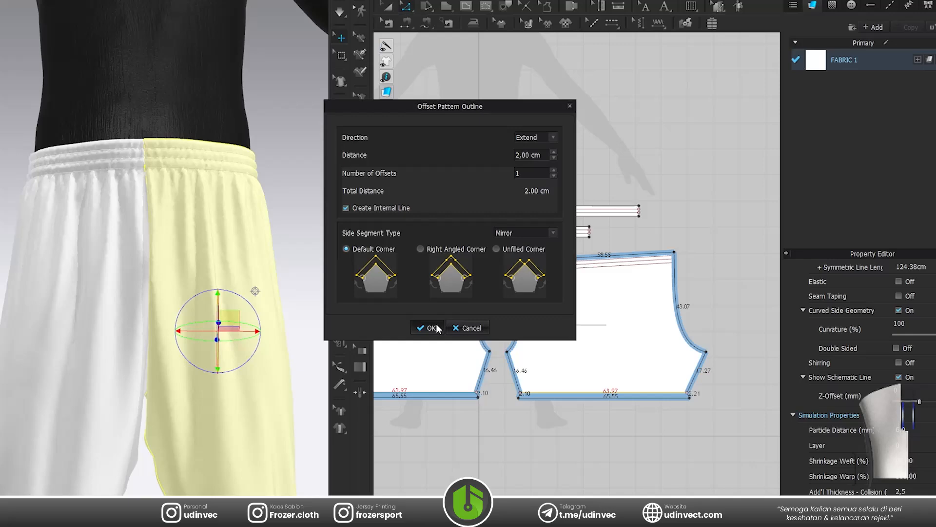
{"action": "left_click", "coordinate": [399, 340]}
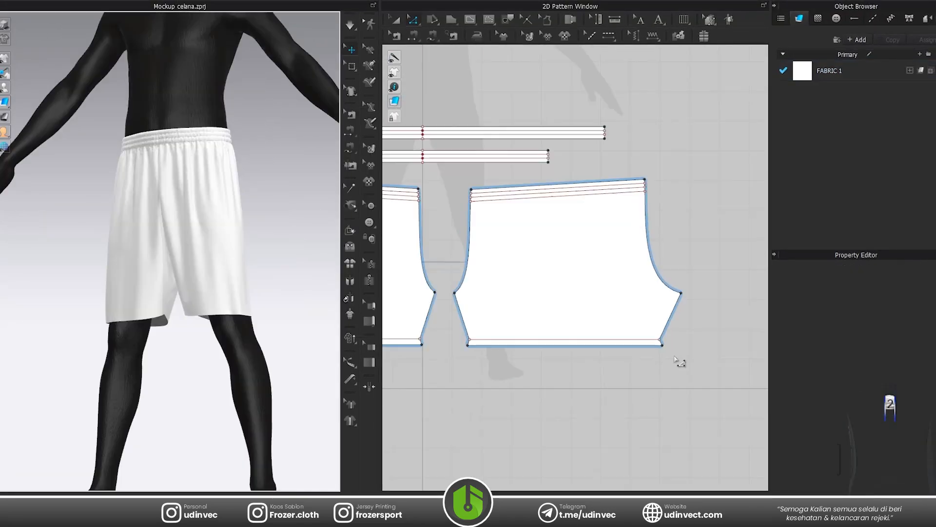
Offset the new hem edge of the leg pattern as one internal line at 4 cm, extended to the outline.
{"action": "scroll", "coordinate": [514, 345], "scroll_direction": "up", "scroll_amount": 8}
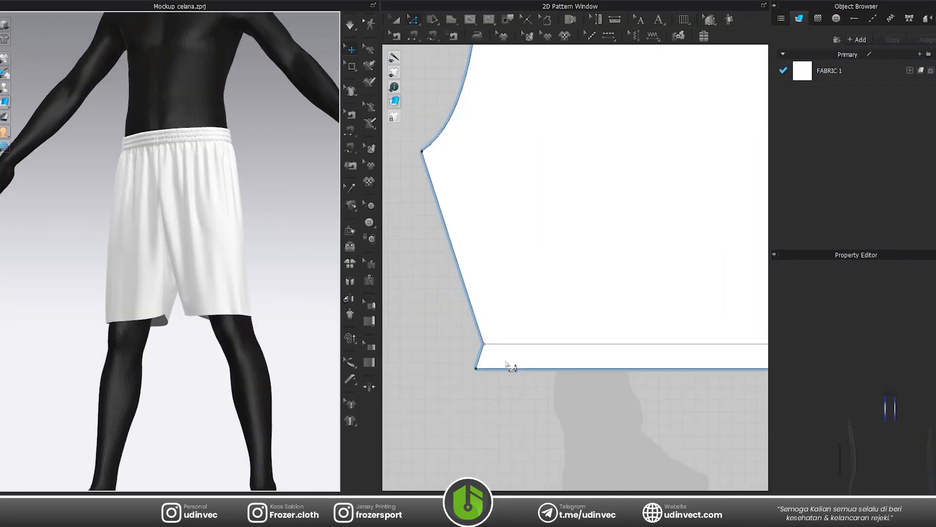
{"action": "key", "text": "z"}
{"action": "left_click", "coordinate": [502, 370]}
{"action": "right_click", "coordinate": [503, 370]}
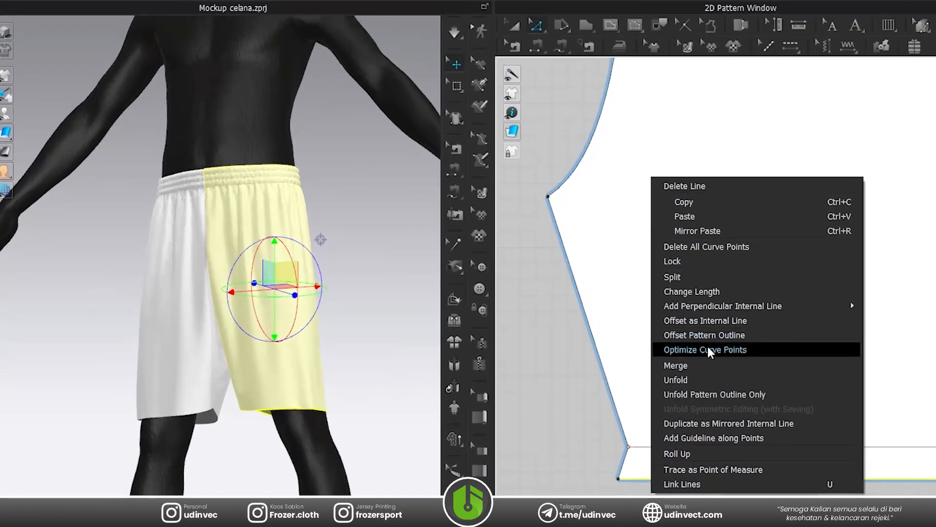
{"action": "left_click", "coordinate": [712, 321]}
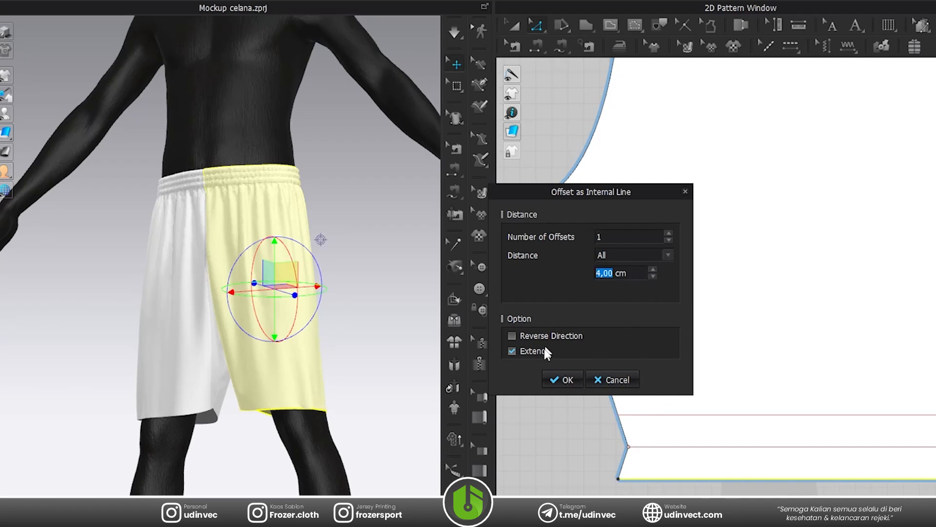
{"action": "left_click", "coordinate": [563, 379]}
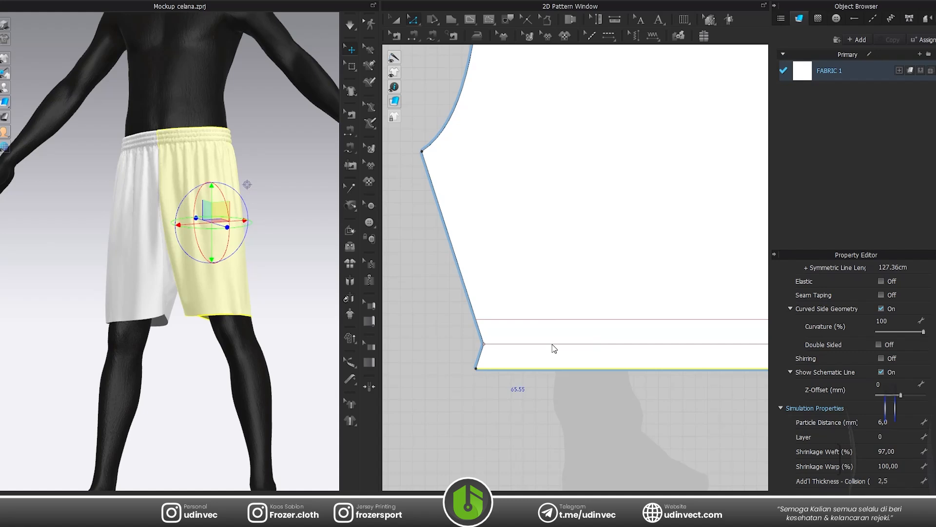
Confirm the leg pattern's offset internal line, and fold the hem allowance up inside the leg along the original hem line using Fold Arrangement.
{"action": "left_click", "coordinate": [553, 345]}
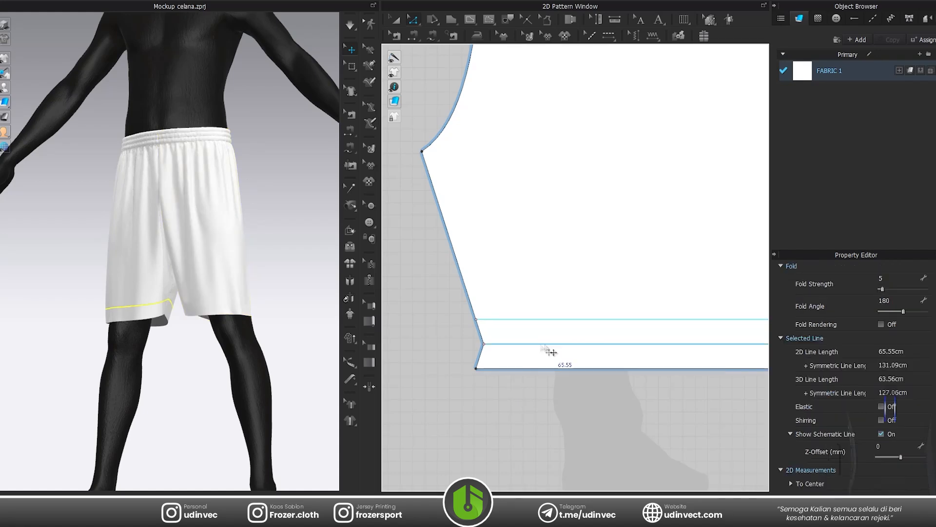
{"action": "scroll", "coordinate": [556, 336], "scroll_direction": "down", "scroll_amount": 3}
{"action": "scroll", "coordinate": [481, 330], "scroll_direction": "up", "scroll_amount": 1}
{"action": "key", "text": "2"}
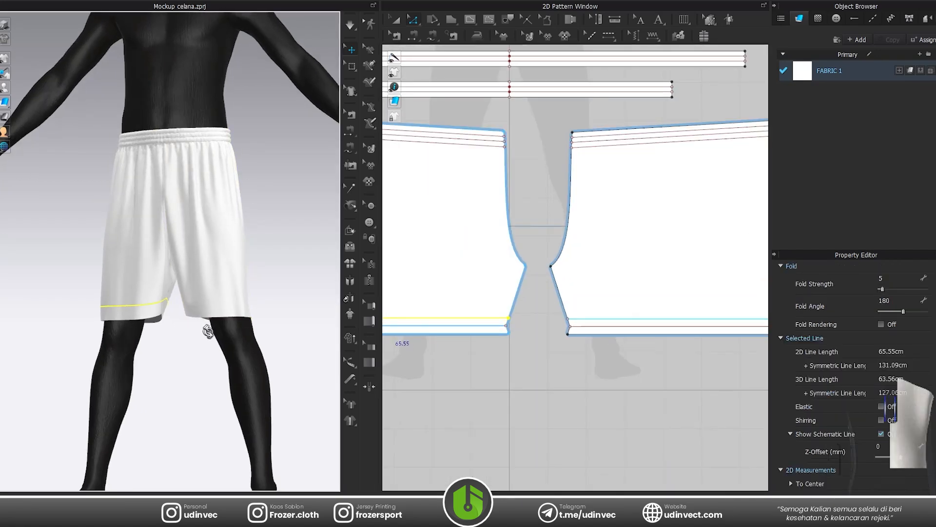
{"action": "left_click", "coordinate": [349, 232]}
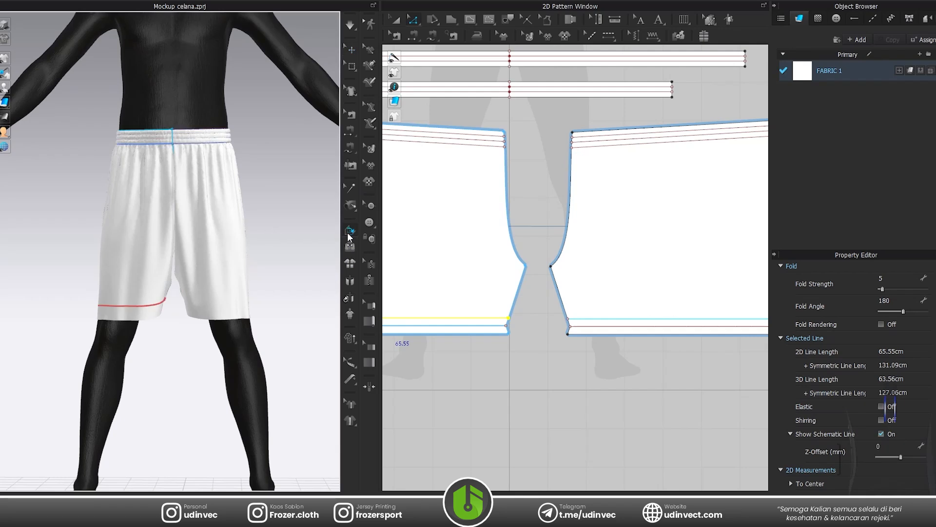
{"action": "left_click", "coordinate": [240, 313]}
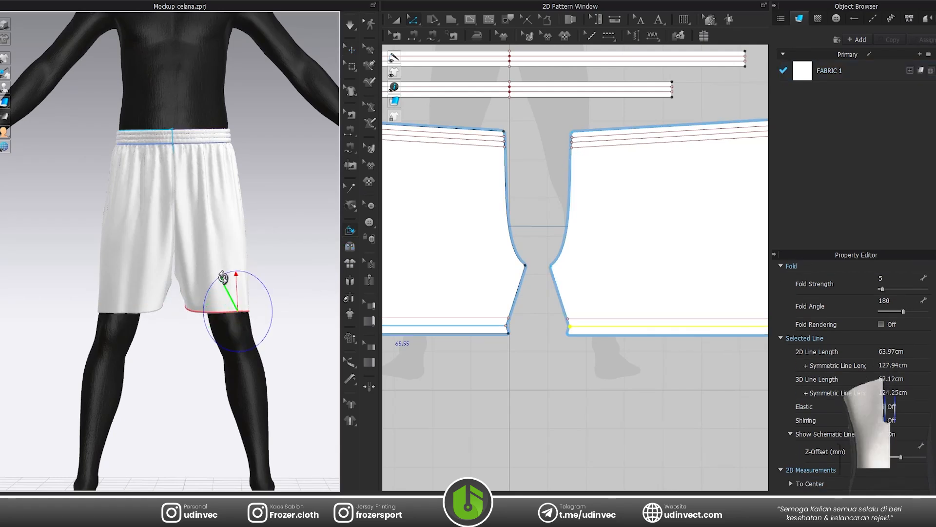
{"action": "left_click_drag", "start_coordinate": [228, 276], "coordinate": [228, 276]}
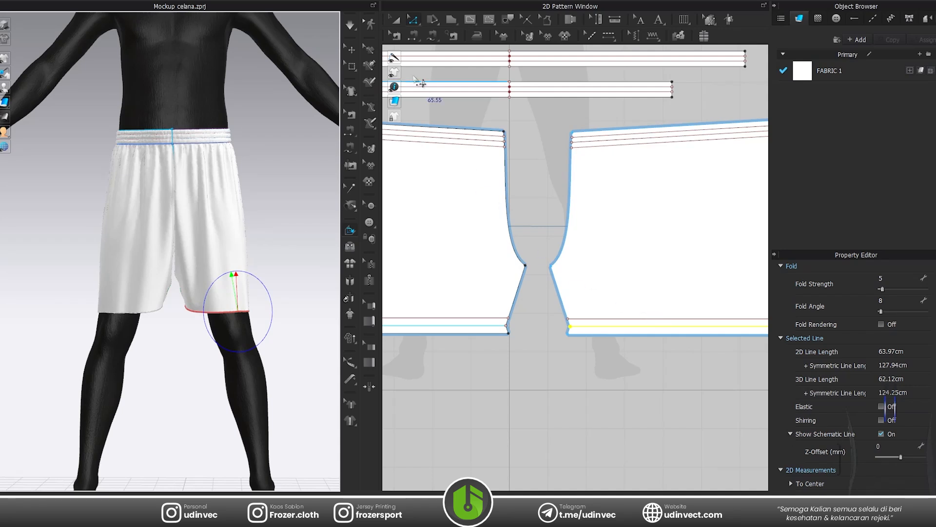
Sew the leg pattern's outer hem edge to the upper internal line with a segment seam to close the folded hem.
{"action": "left_click", "coordinate": [413, 36]}
{"action": "left_click", "coordinate": [577, 334]}
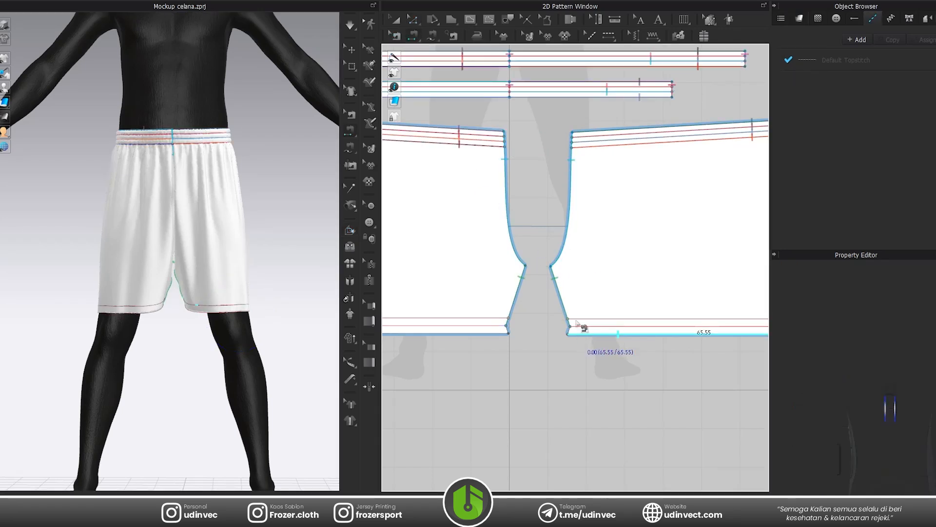
{"action": "left_click", "coordinate": [577, 320]}
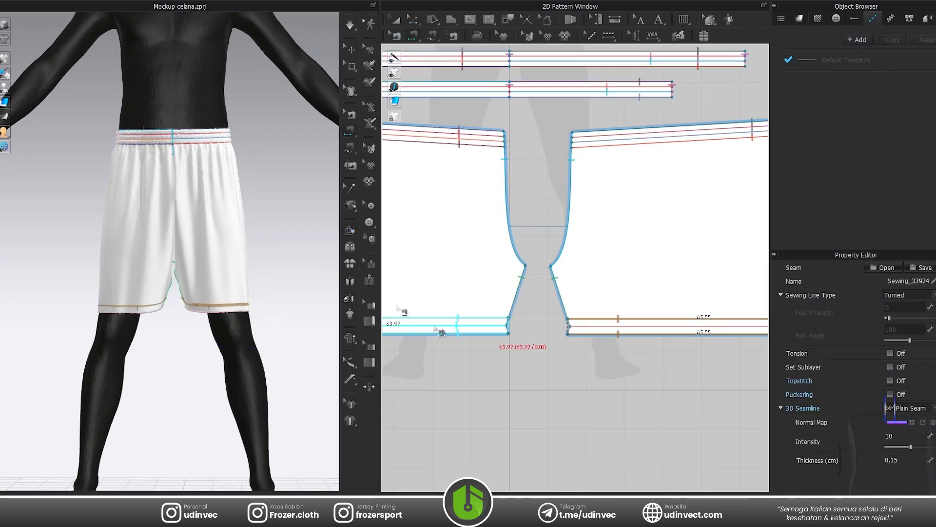
Set the hem fold line's Fold Angle to 190 and turn on Fold Rendering.
{"action": "left_click", "coordinate": [413, 20]}
{"action": "scroll", "coordinate": [590, 316], "scroll_direction": "up", "scroll_amount": 5}
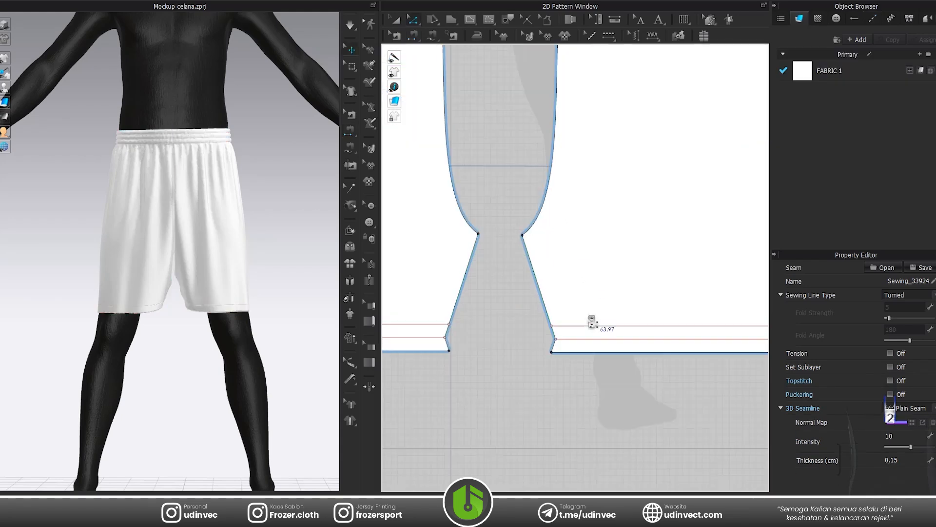
{"action": "left_click", "coordinate": [574, 346]}
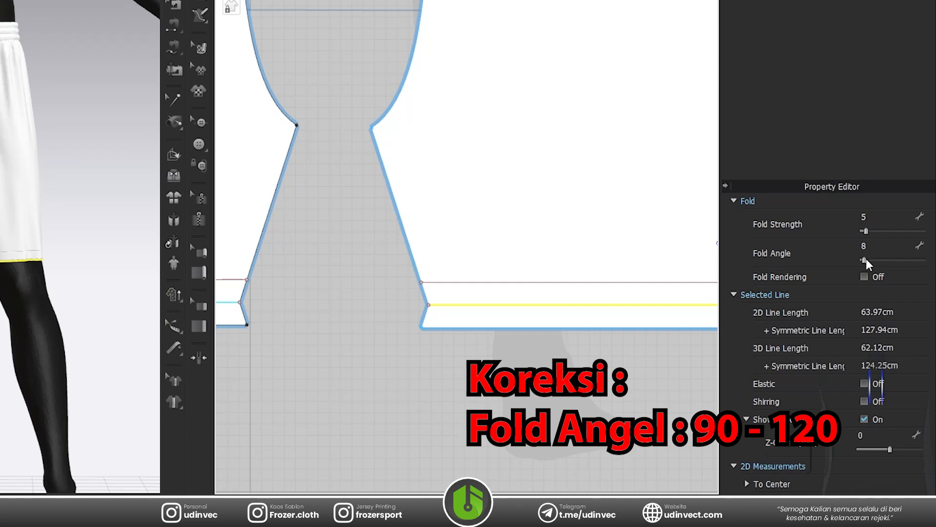
{"action": "left_click_drag", "start_coordinate": [864, 260], "coordinate": [903, 261]}
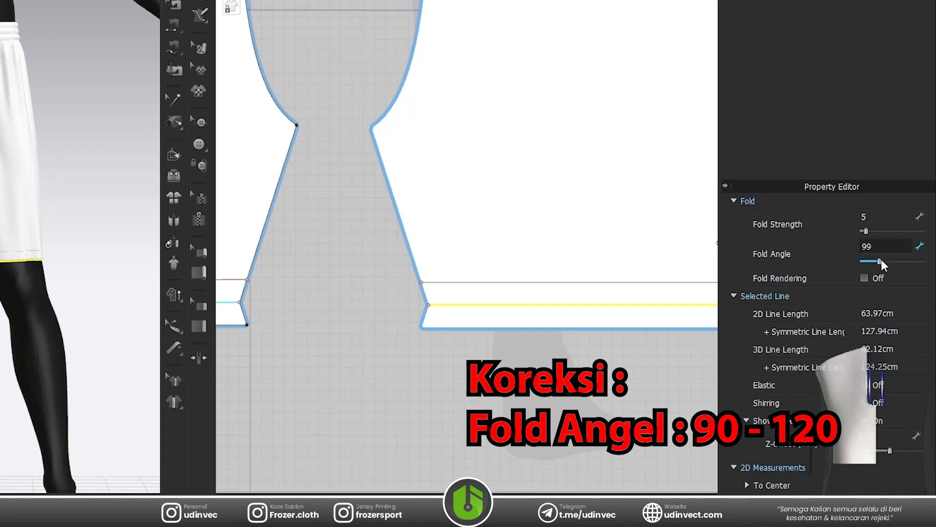
{"action": "left_click_drag", "start_coordinate": [885, 262], "coordinate": [889, 261]}
{"action": "left_click", "coordinate": [866, 276]}
{"action": "left_click", "coordinate": [541, 349]}
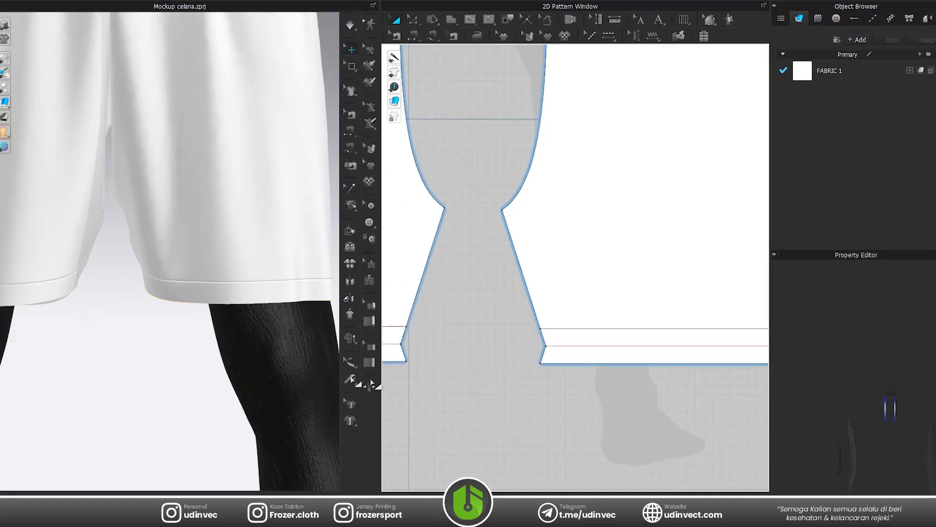
Simulate the shorts with the sewn hem folds and examine the hem openings up close and from the front.
{"action": "scroll", "coordinate": [26, 297], "scroll_direction": "down", "scroll_amount": 3}
{"action": "key", "text": "space"}
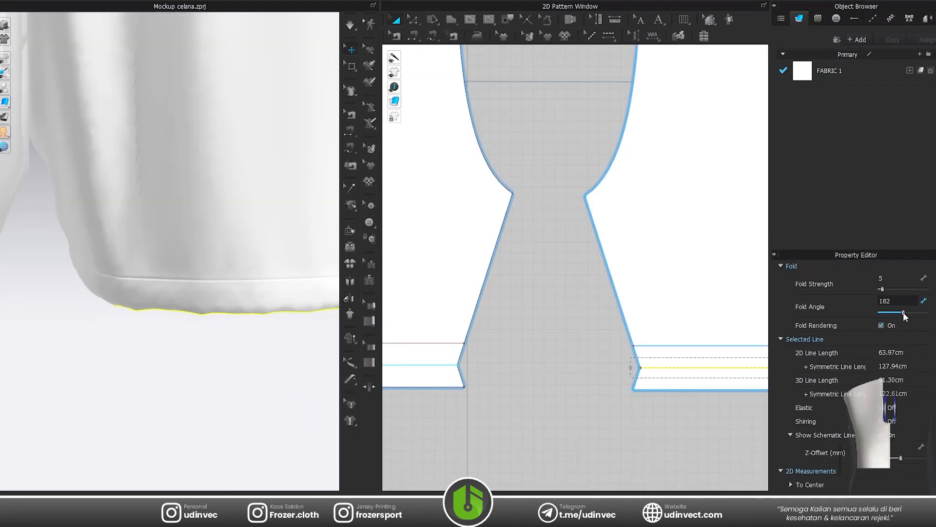
{"action": "left_click", "coordinate": [558, 374]}
{"action": "key", "text": "space"}
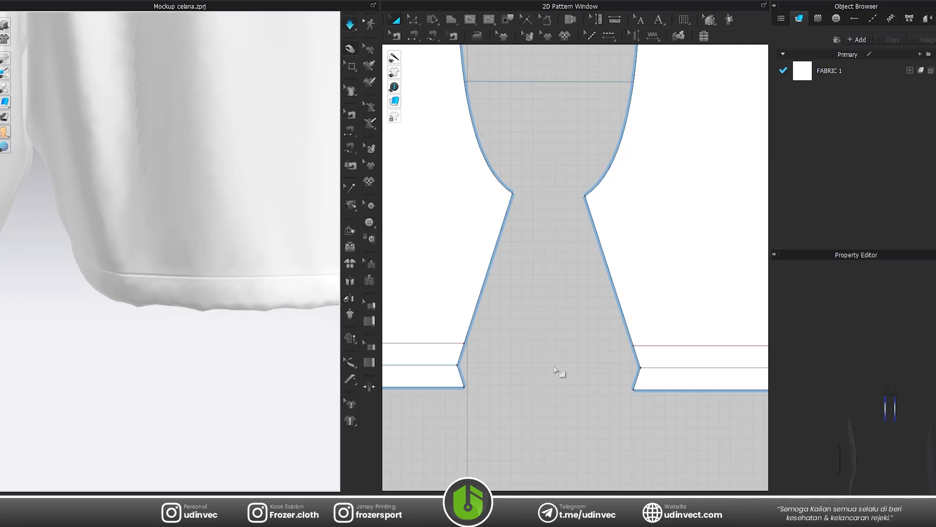
{"action": "key", "text": "z"}
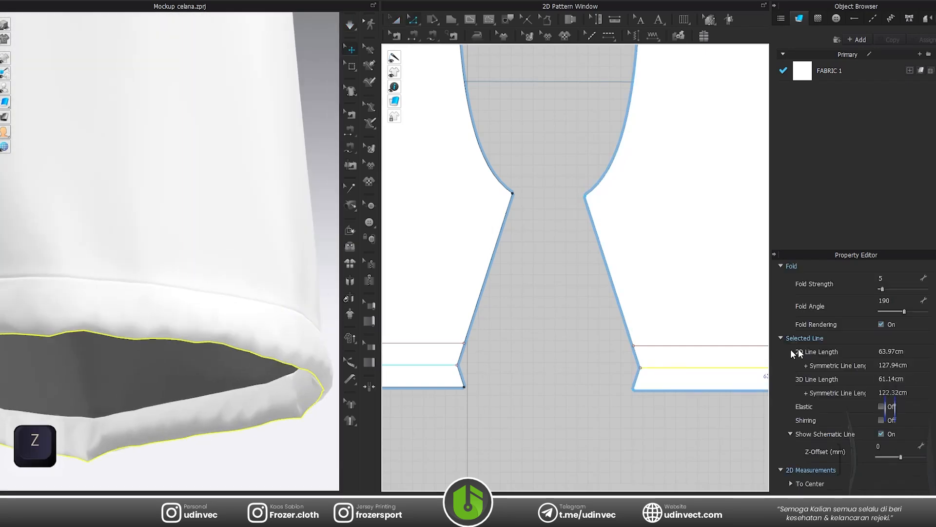
{"action": "key", "text": "space"}
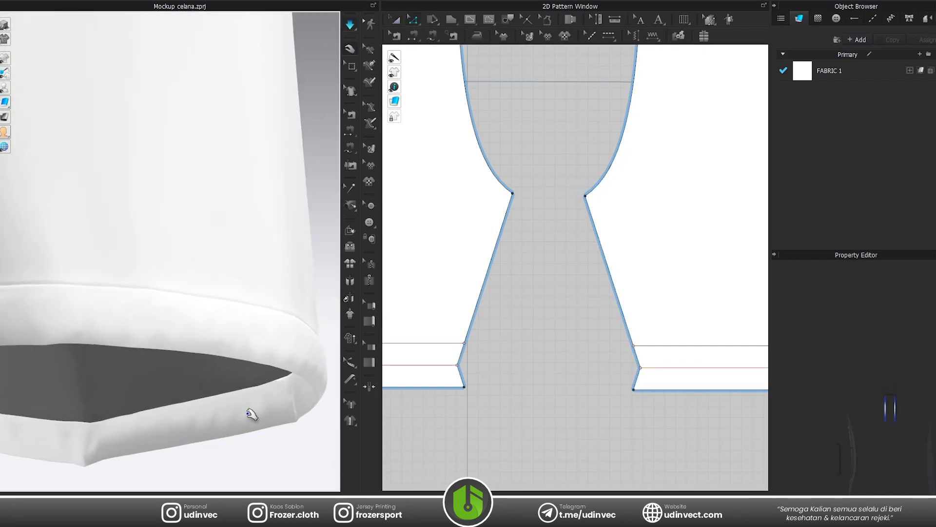
{"action": "key", "text": "2"}
{"action": "key", "text": "space"}
{"action": "scroll", "coordinate": [222, 244], "scroll_direction": "up", "scroll_amount": 3}
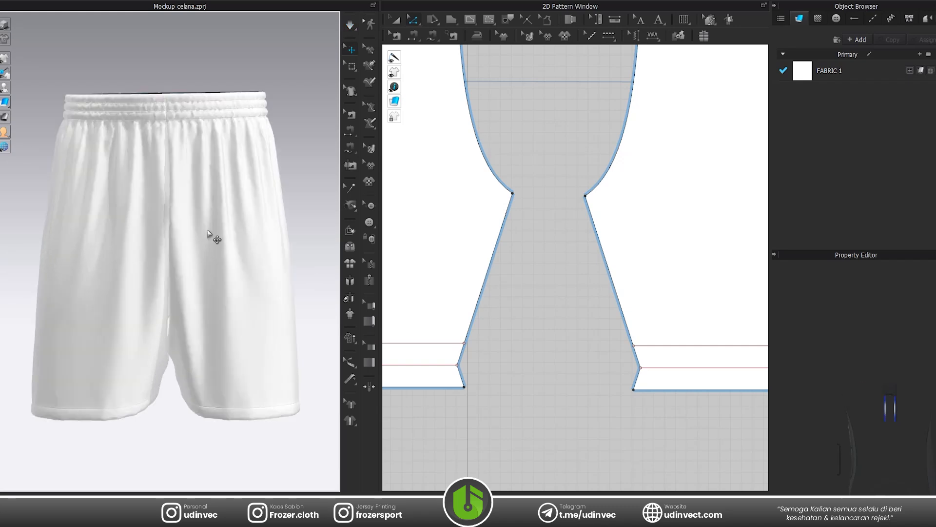
Draw a horizontal 0.70 cm internal line between the upper two waistband lines of the leg pattern, near its centre front edge.
{"action": "scroll", "coordinate": [223, 238], "scroll_direction": "up", "scroll_amount": 3}
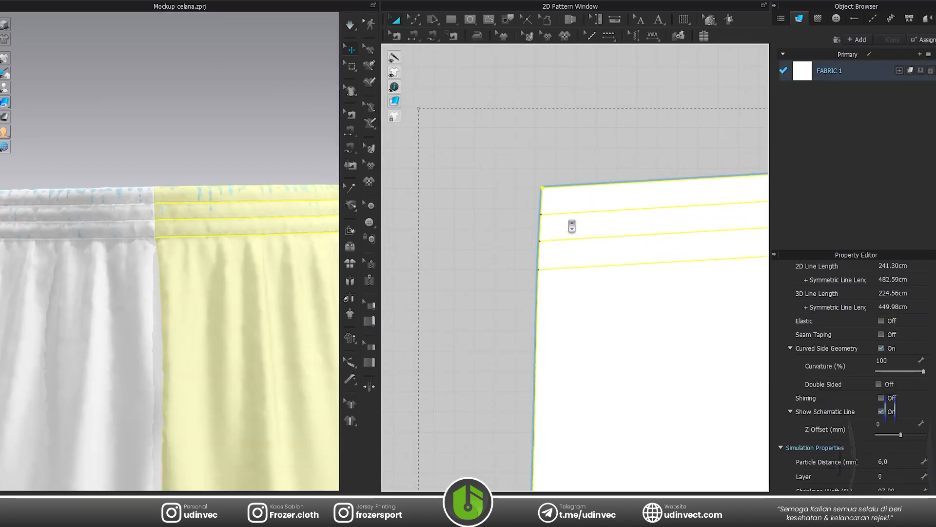
{"action": "scroll", "coordinate": [546, 186], "scroll_direction": "up", "scroll_amount": 5}
{"action": "left_click", "coordinate": [469, 19]}
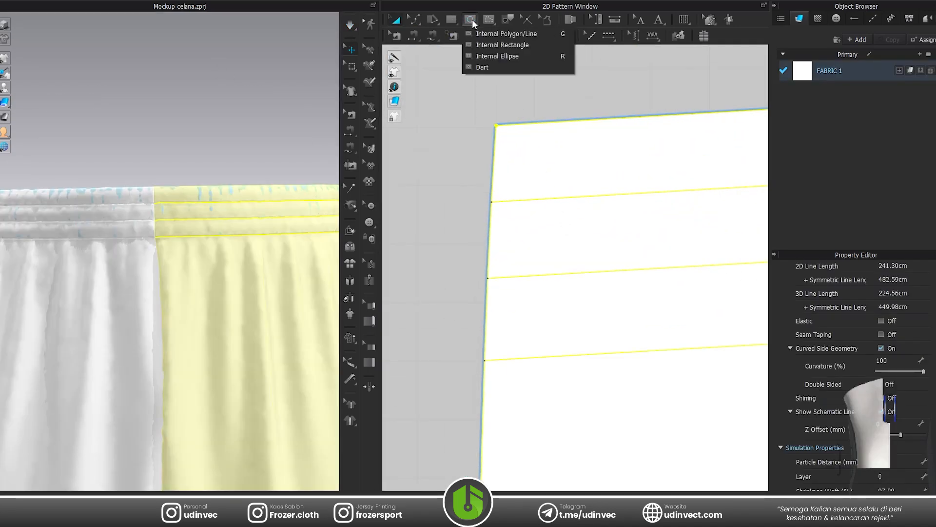
{"action": "left_click", "coordinate": [480, 28]}
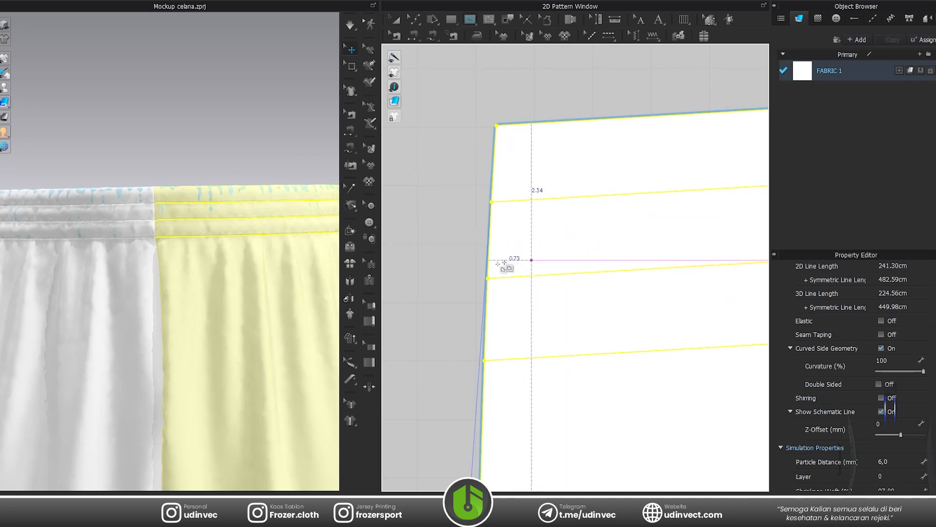
{"action": "scroll", "coordinate": [527, 245], "scroll_direction": "down", "scroll_amount": 5}
{"action": "scroll", "coordinate": [538, 250], "scroll_direction": "up", "scroll_amount": 5}
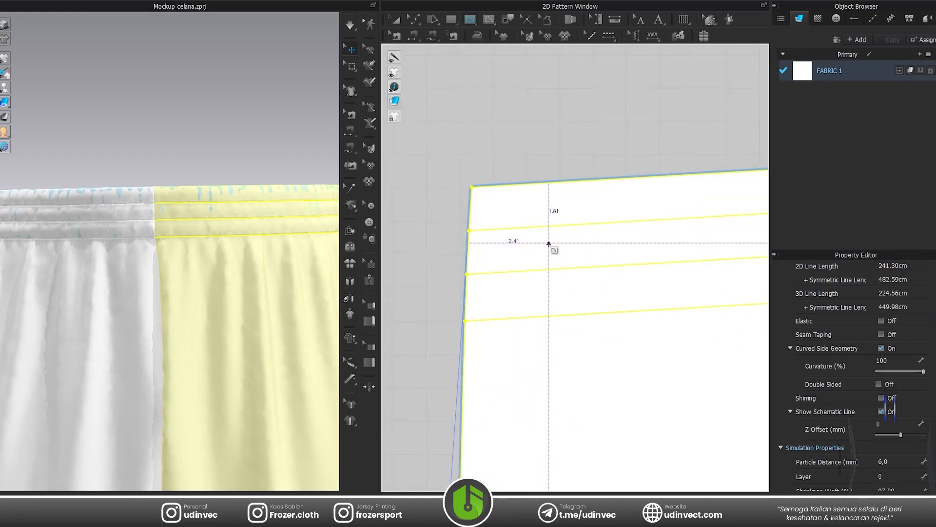
{"action": "left_click", "coordinate": [547, 246]}
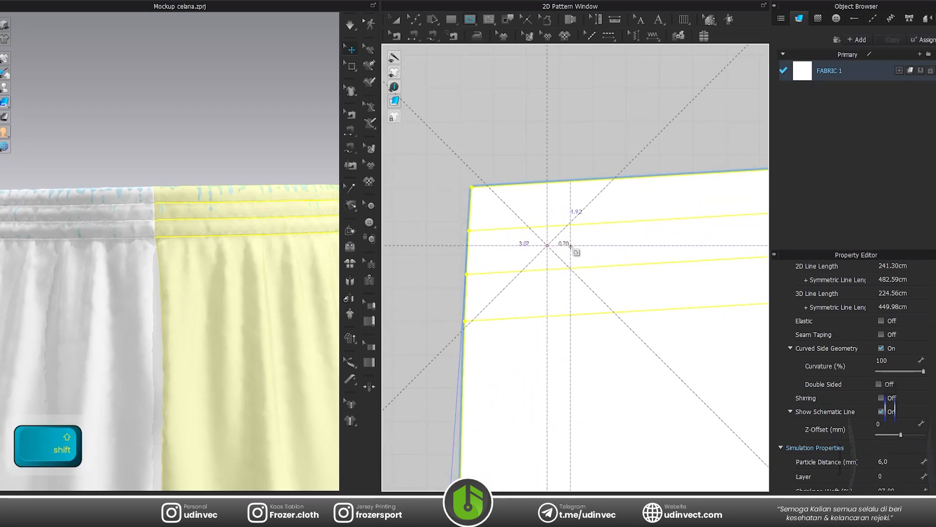
{"action": "right_click", "coordinate": [572, 251], "text": "shift"}
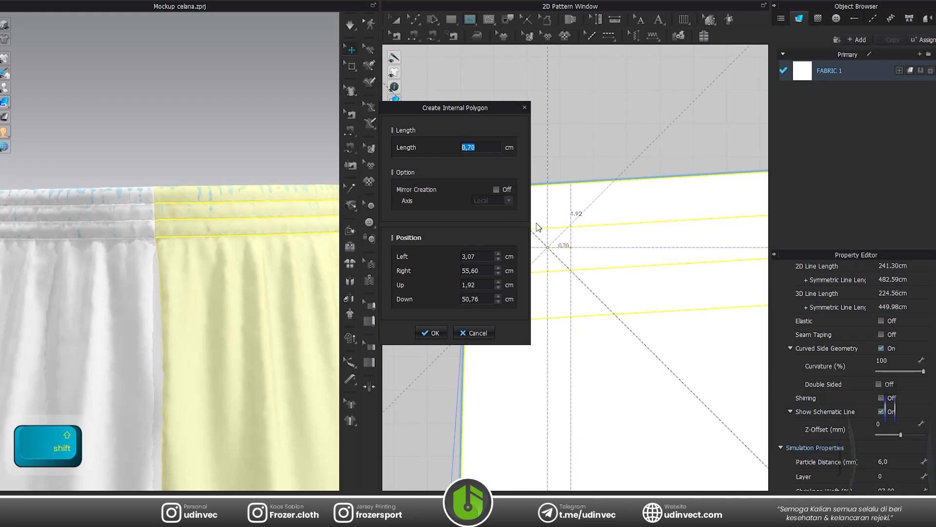
{"action": "left_click", "coordinate": [431, 333]}
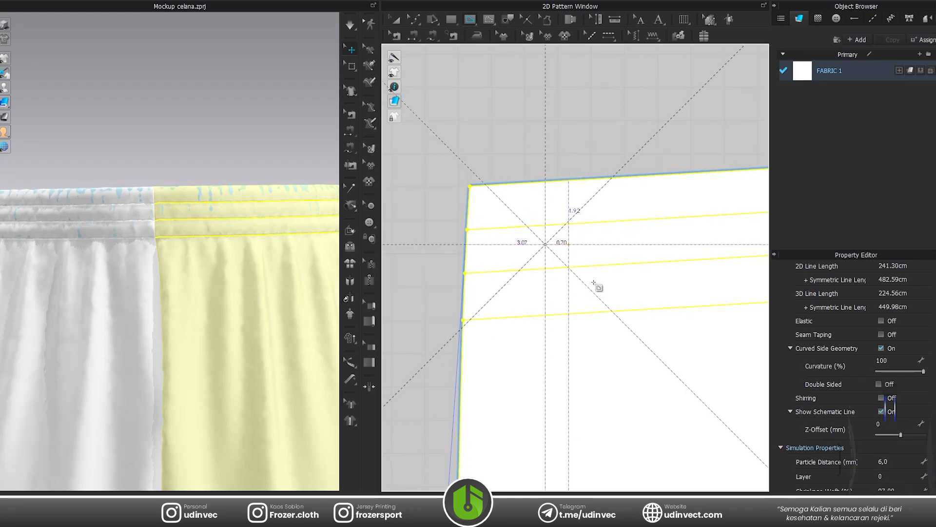
{"action": "double_click", "coordinate": [569, 245]}
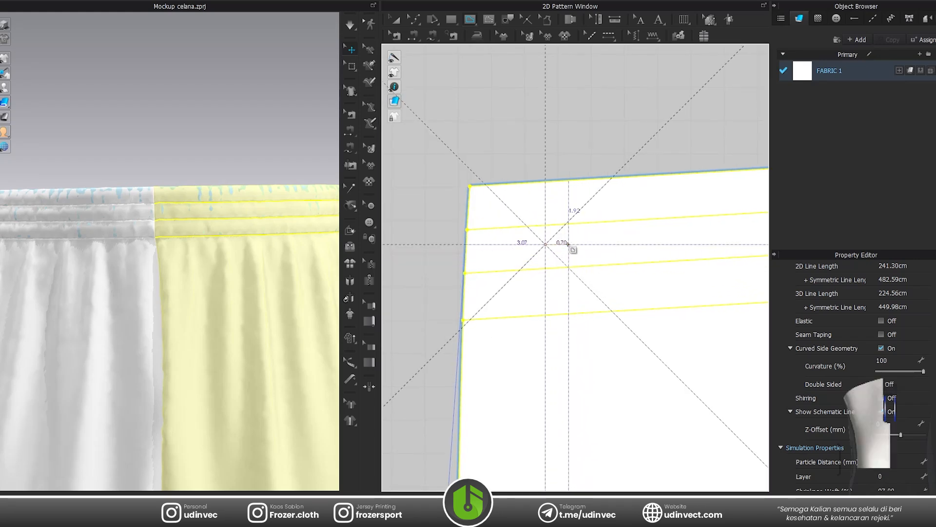
Display the line lengths on the 2D patterns with the short internal line as the reference.
{"action": "key", "text": "z"}
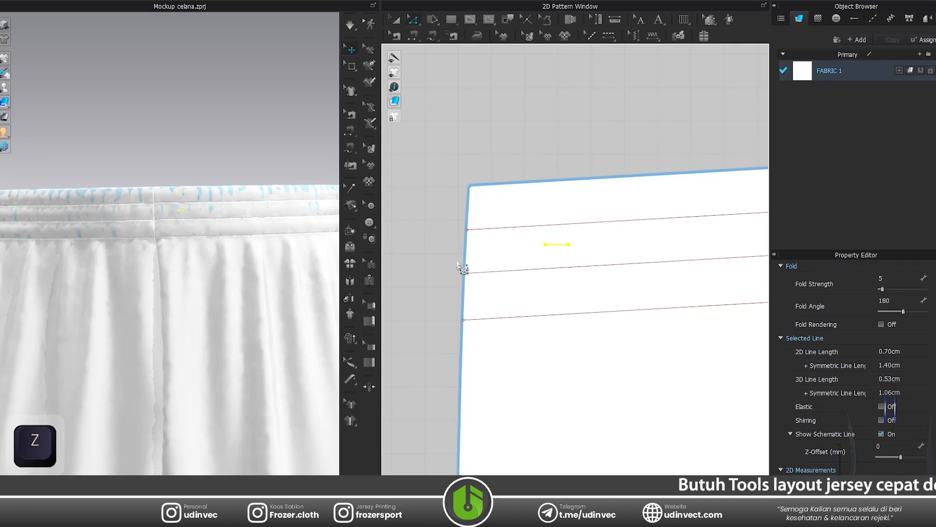
{"action": "key", "text": "shift+z"}
{"action": "scroll", "coordinate": [555, 254], "scroll_direction": "up", "scroll_amount": 2}
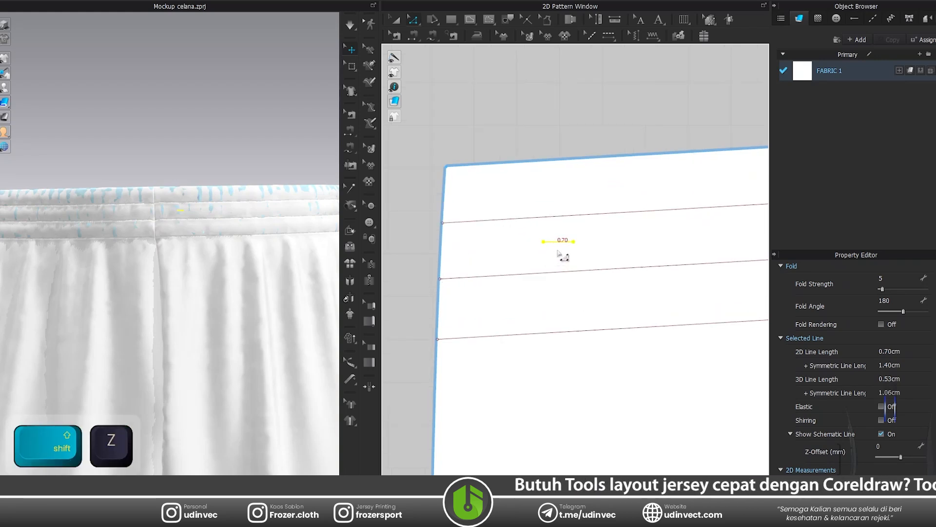
{"action": "scroll", "coordinate": [632, 235], "scroll_direction": "down", "scroll_amount": 3}
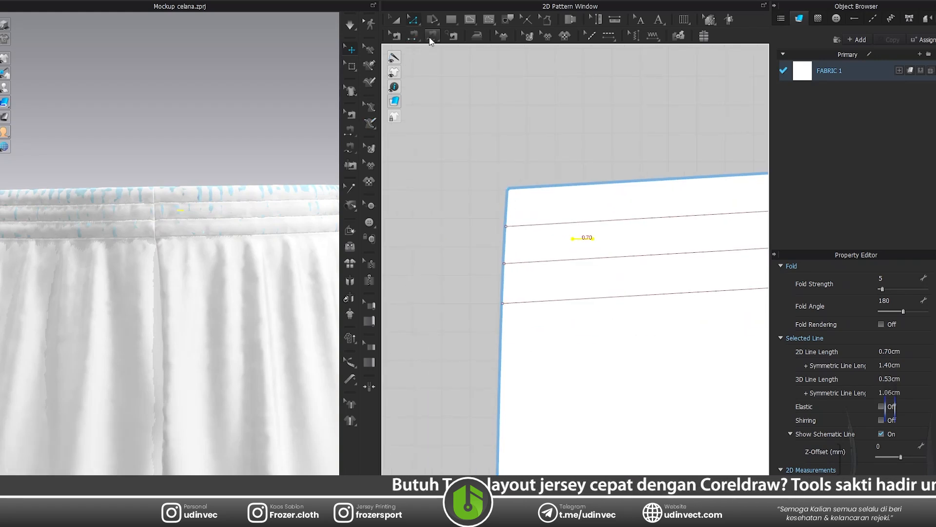
Create a rectangular drawstring pattern 0.70 cm wide and 30 cm high.
{"action": "left_click", "coordinate": [452, 20]}
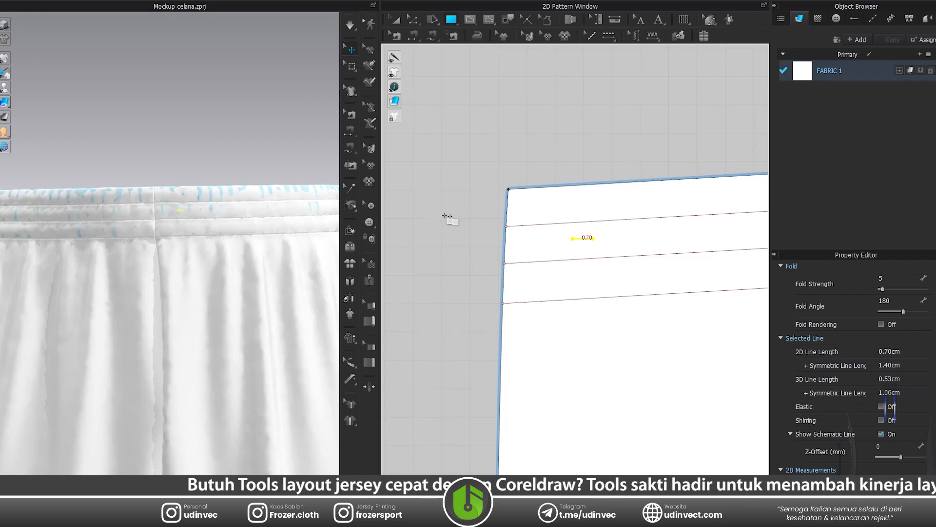
{"action": "scroll", "coordinate": [503, 252], "scroll_direction": "down", "scroll_amount": 3}
{"action": "left_click", "coordinate": [477, 251]}
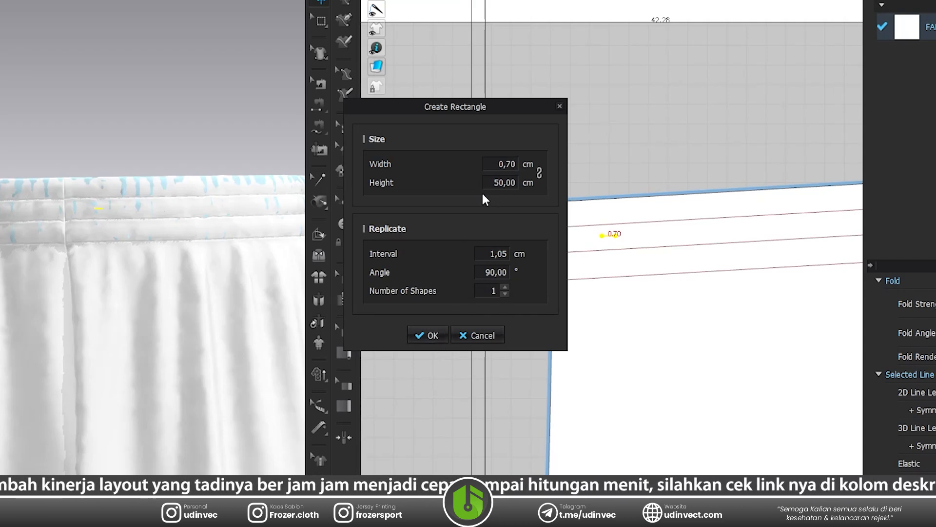
{"action": "left_click", "coordinate": [500, 187]}
{"action": "type", "text": "20"}
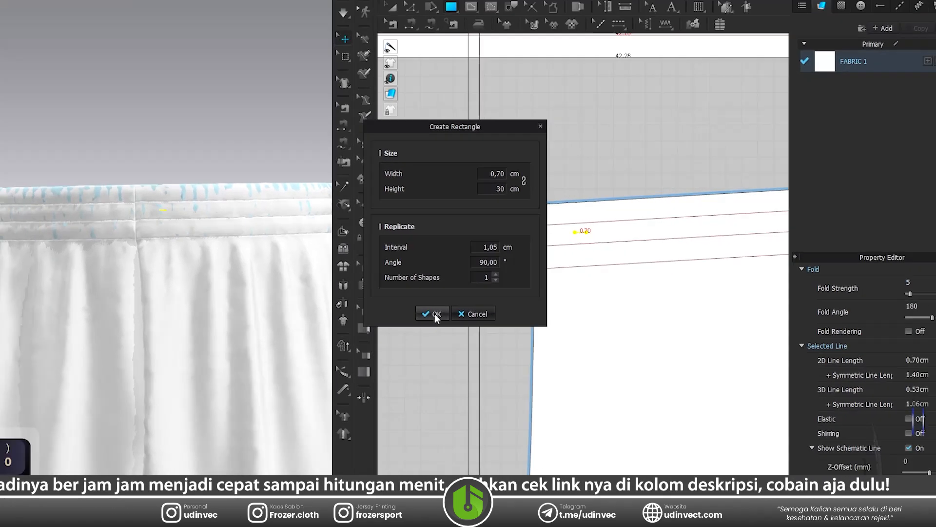
{"action": "left_click", "coordinate": [429, 335]}
Move the narrow drawstring strip down beside the leg pattern's centre front edge.
{"action": "key", "text": "a"}
{"action": "left_click", "coordinate": [510, 218]}
{"action": "scroll", "coordinate": [469, 181], "scroll_direction": "down", "scroll_amount": 3}
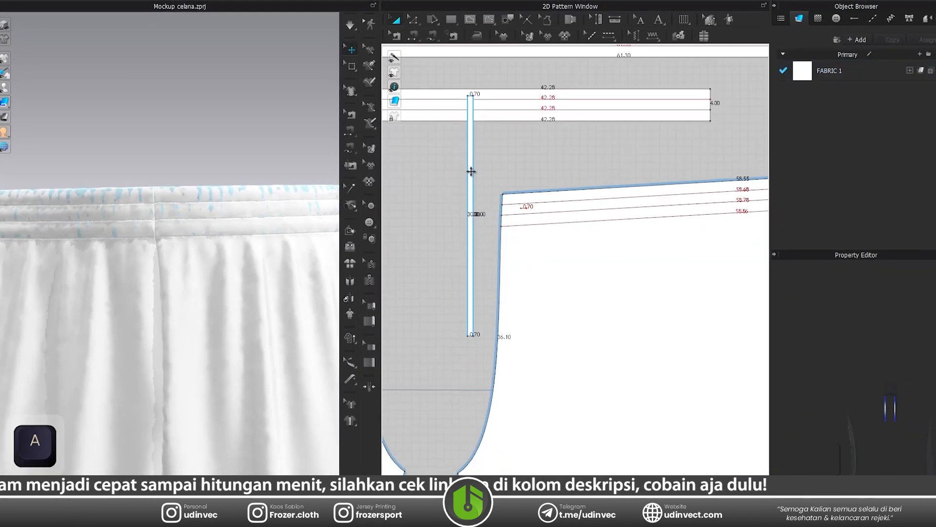
{"action": "left_click_drag", "start_coordinate": [471, 169], "coordinate": [496, 283]}
Sew the upper short edge of the drawstring strip to the 0.70 cm internal line on the waistband.
{"action": "scroll", "coordinate": [514, 217], "scroll_direction": "up", "scroll_amount": 6}
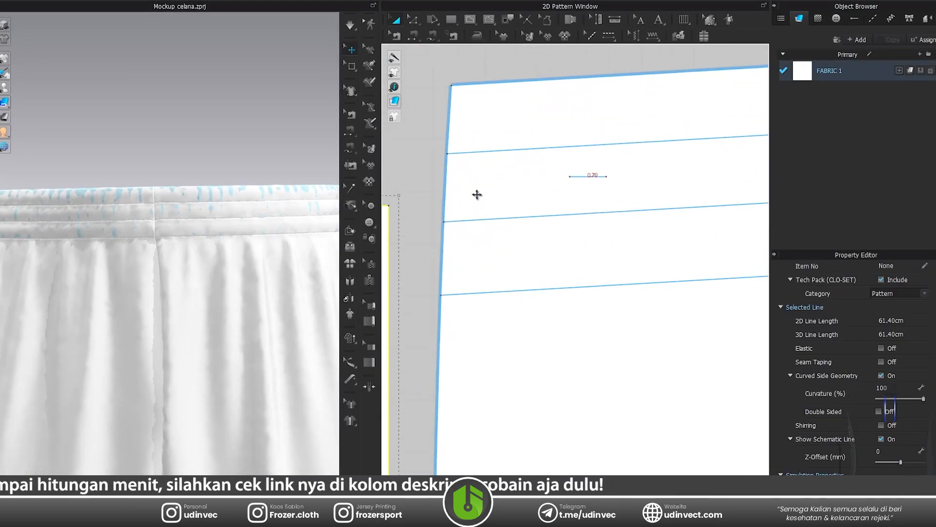
{"action": "scroll", "coordinate": [481, 193], "scroll_direction": "down", "scroll_amount": 3}
{"action": "scroll", "coordinate": [443, 183], "scroll_direction": "up", "scroll_amount": 2}
{"action": "left_click", "coordinate": [410, 35]}
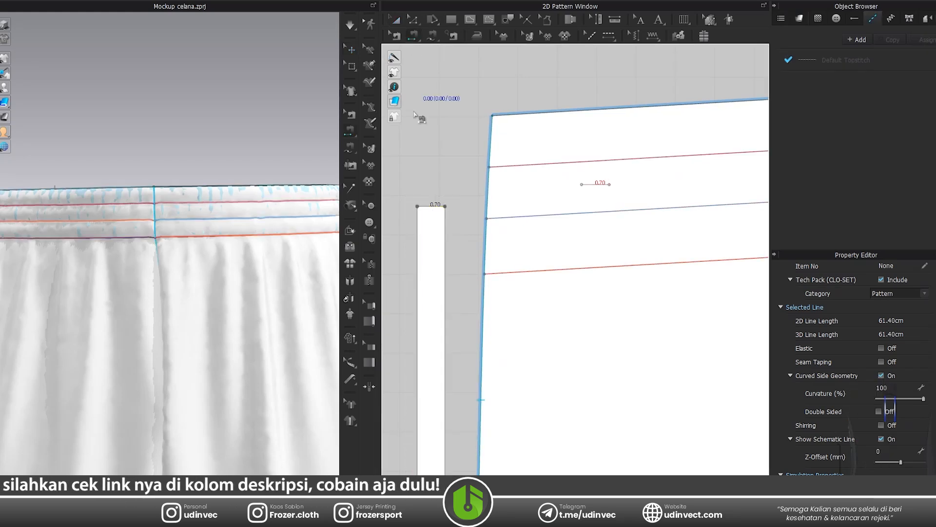
{"action": "left_click", "coordinate": [424, 205]}
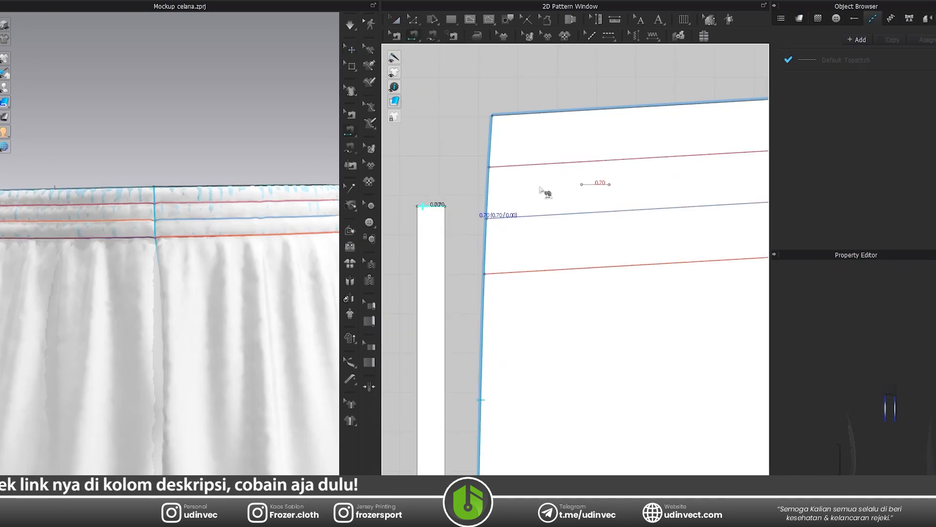
{"action": "left_click", "coordinate": [587, 192]}
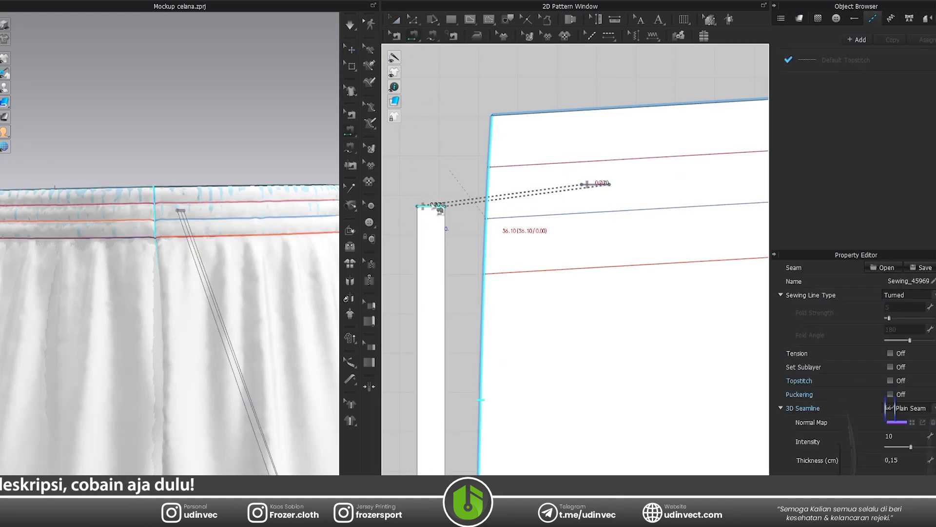
Freeze both leg patterns of the shorts in the 3D garment.
{"action": "left_click", "coordinate": [396, 20]}
{"action": "scroll", "coordinate": [211, 156], "scroll_direction": "down", "scroll_amount": 5}
{"action": "left_click", "coordinate": [171, 321]}
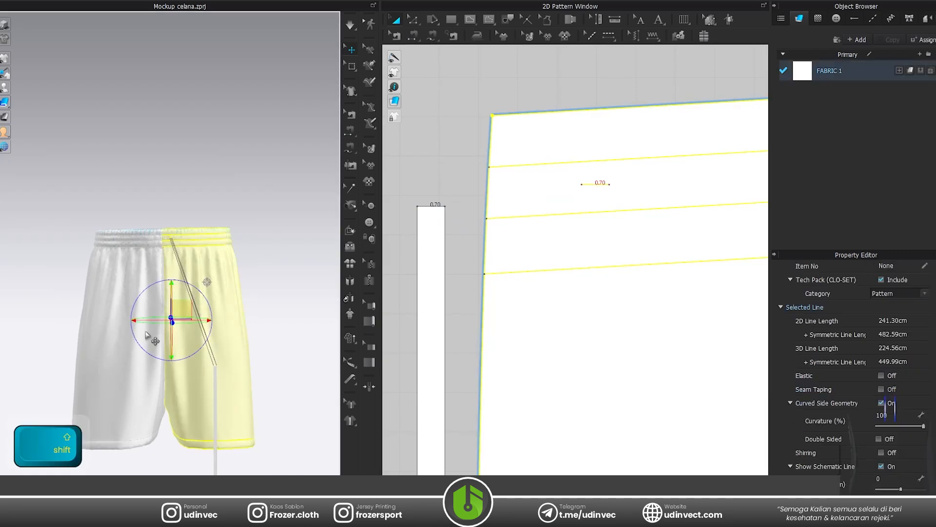
{"action": "left_click", "coordinate": [147, 333], "text": "shift"}
{"action": "key", "text": "ctrl+k"}
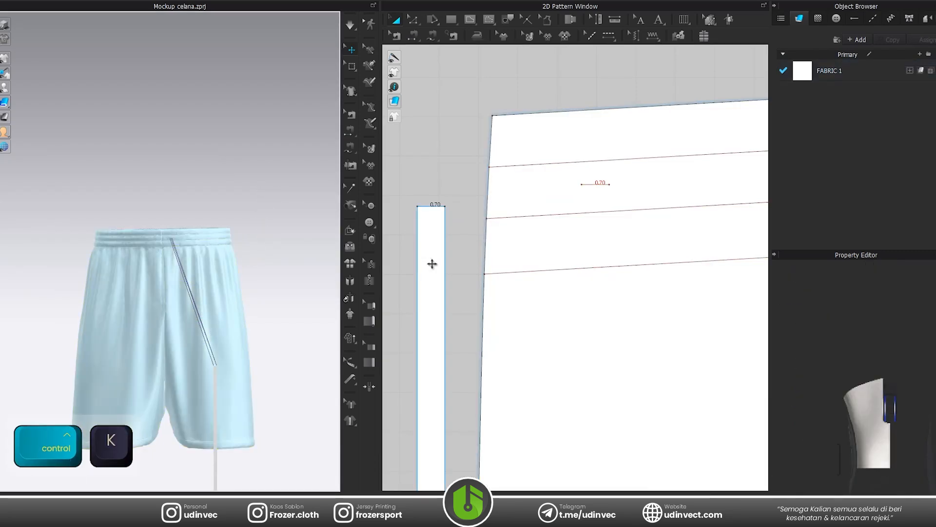
Adjust the drawstring strip's simulation properties and simulate it so it drapes over the frozen shorts.
{"action": "left_click", "coordinate": [433, 264]}
{"action": "key", "text": "space"}
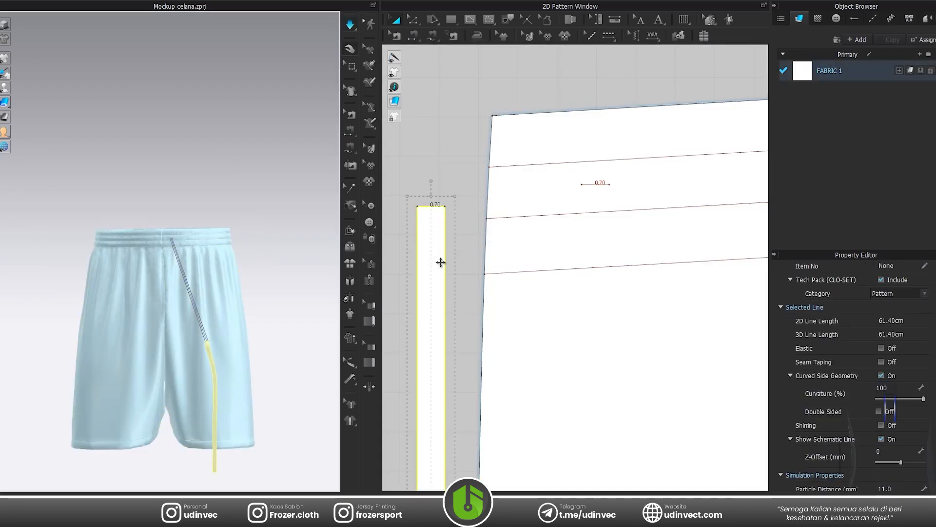
{"action": "key", "text": "space"}
{"action": "scroll", "coordinate": [857, 376], "scroll_direction": "down", "scroll_amount": 3}
{"action": "left_click", "coordinate": [887, 397]}
{"action": "type", "text": "1"}
{"action": "key", "text": "Return"}
{"action": "left_click", "coordinate": [457, 191]}
{"action": "key", "text": "space"}
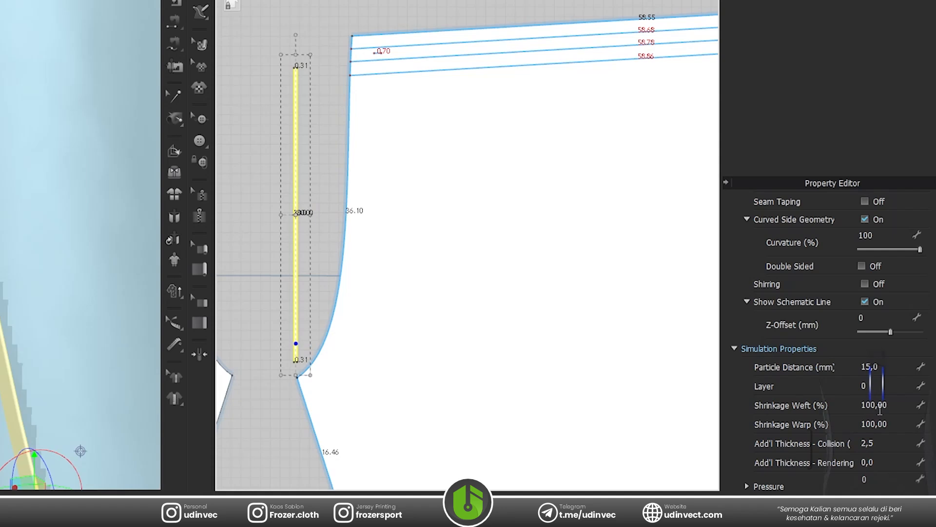
Set the drawstring strip's additional rendering and collision thicknesses to 3.0 and its particle distance to 7.0 mm.
{"action": "scroll", "coordinate": [880, 410], "scroll_direction": "down", "scroll_amount": 2}
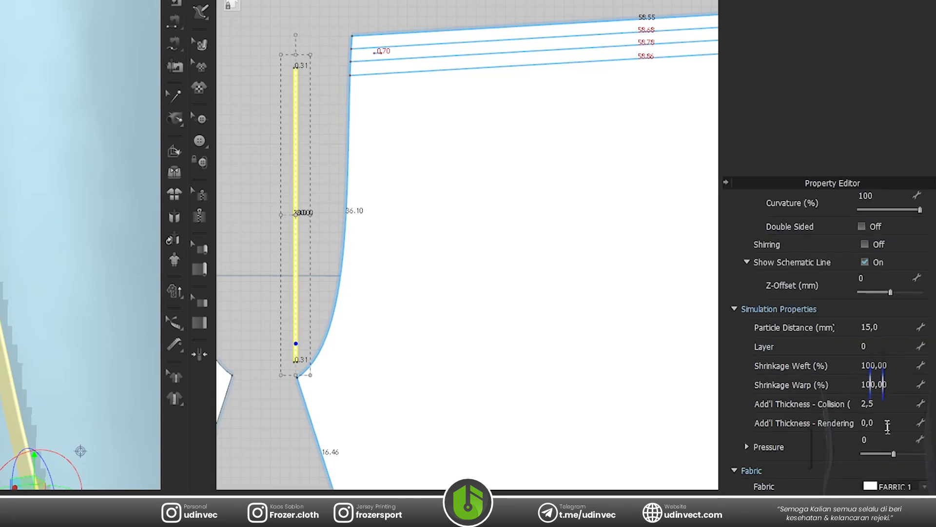
{"action": "scroll", "coordinate": [25, 366], "scroll_direction": "up", "scroll_amount": 2}
{"action": "right_click_drag", "start_coordinate": [25, 366], "coordinate": [102, 346]}
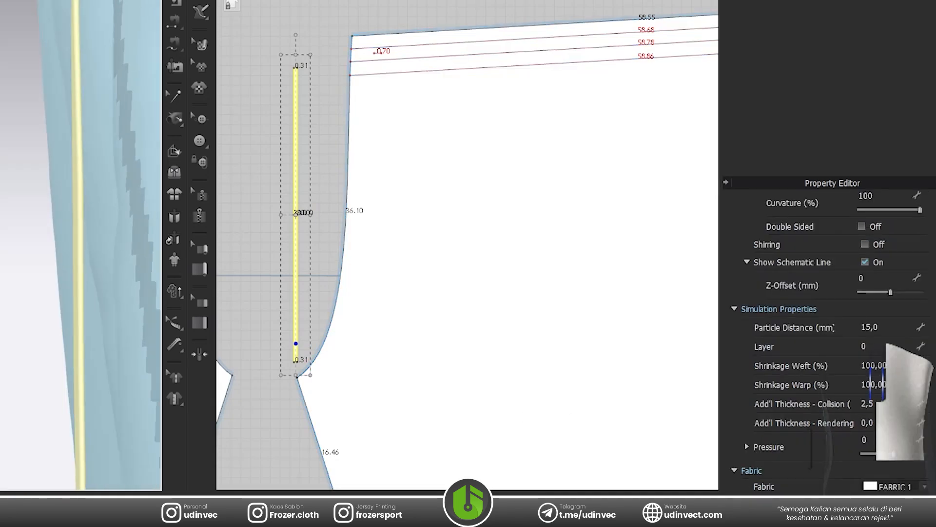
{"action": "left_click", "coordinate": [881, 418]}
{"action": "type", "text": "3"}
{"action": "key", "text": "Return"}
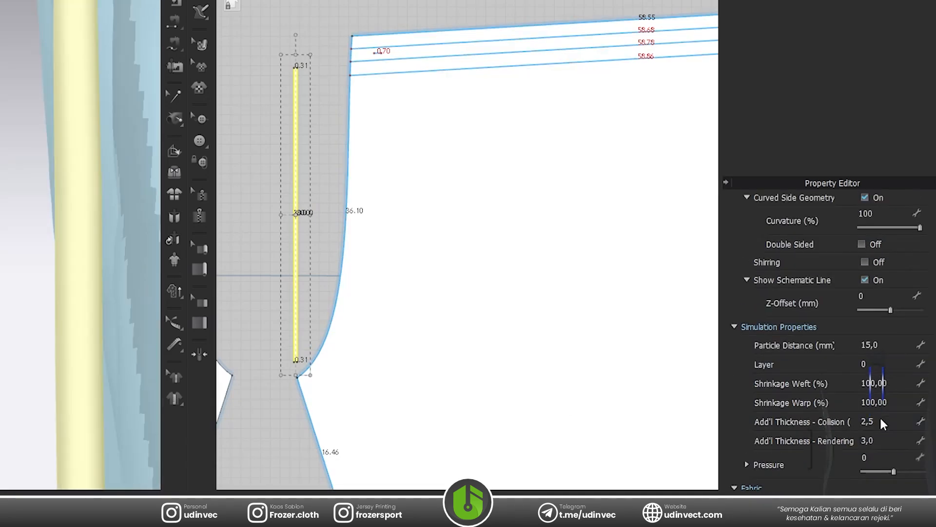
{"action": "left_click", "coordinate": [870, 405]}
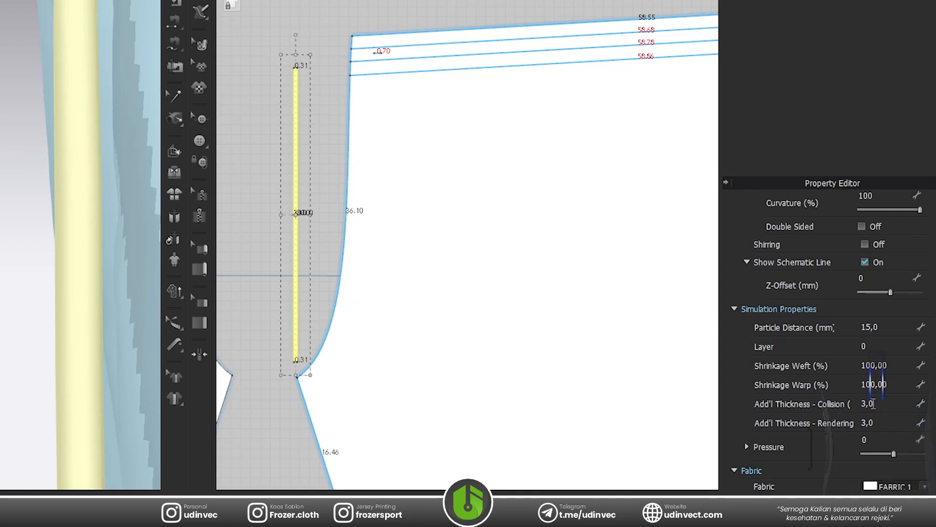
{"action": "key", "text": "Return"}
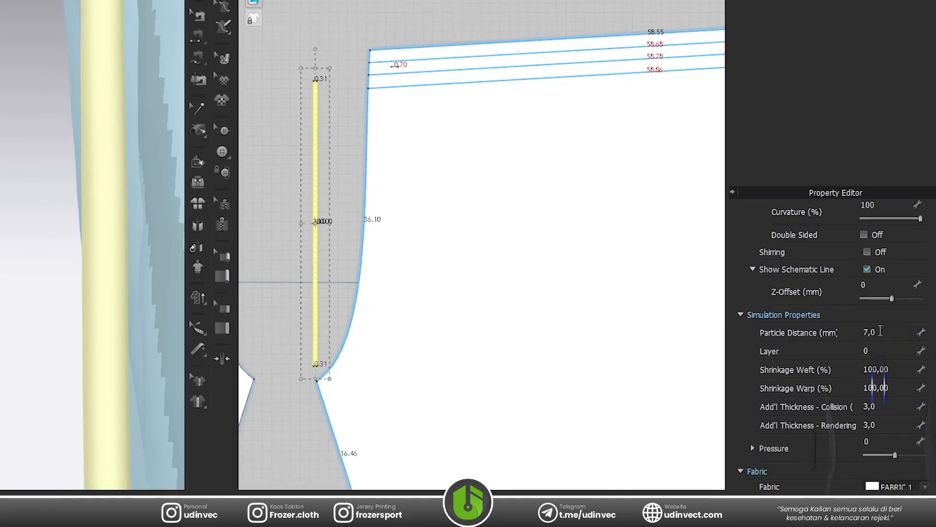
Simulate the thickened drawstring so it settles against the front of the shorts.
{"action": "left_click", "coordinate": [48, 318]}
{"action": "scroll", "coordinate": [64, 320], "scroll_direction": "down", "scroll_amount": 5}
{"action": "right_click_drag", "start_coordinate": [71, 300], "coordinate": [11, 188]}
{"action": "scroll", "coordinate": [296, 268], "scroll_direction": "down", "scroll_amount": 4}
{"action": "right_click_drag", "start_coordinate": [225, 258], "coordinate": [255, 249]}
{"action": "scroll", "coordinate": [283, 225], "scroll_direction": "up", "scroll_amount": 4}
{"action": "key", "text": "space"}
{"action": "key", "text": "space"}
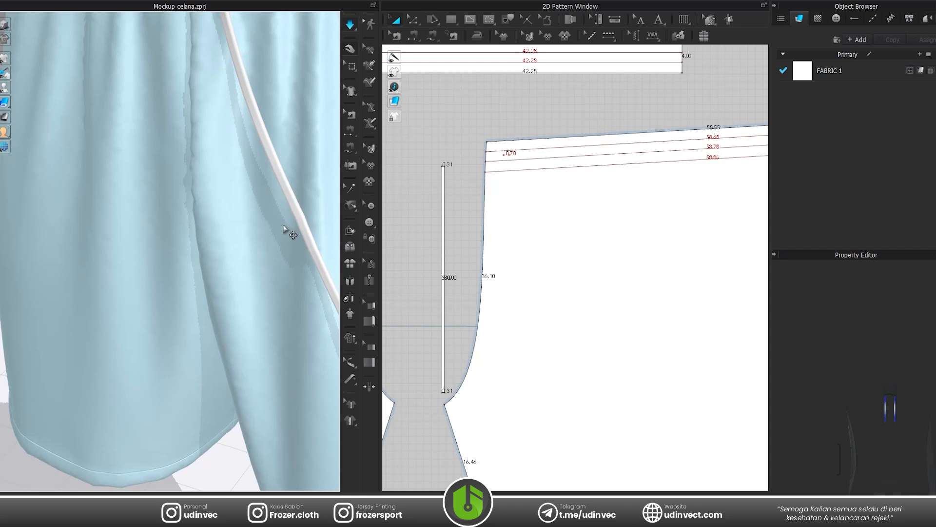
{"action": "right_click_drag", "start_coordinate": [284, 229], "coordinate": [200, 292]}
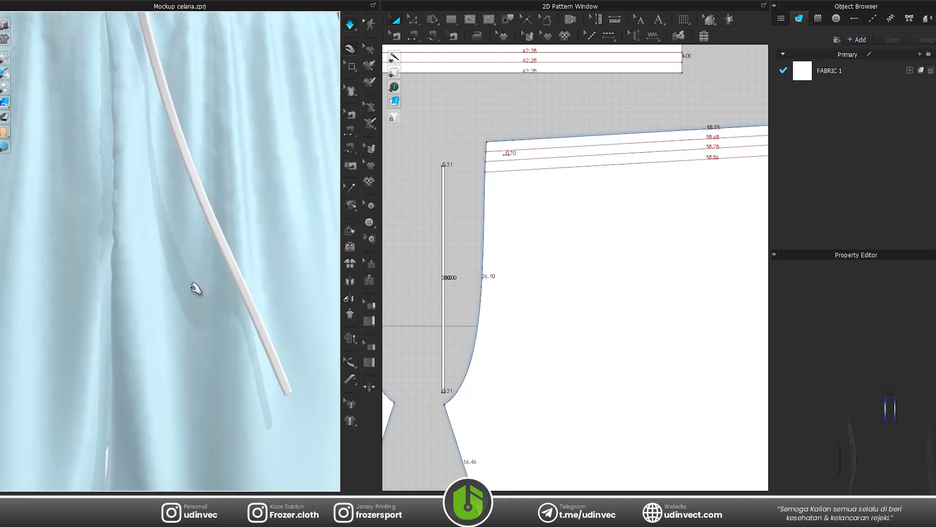
{"action": "key", "text": "space"}
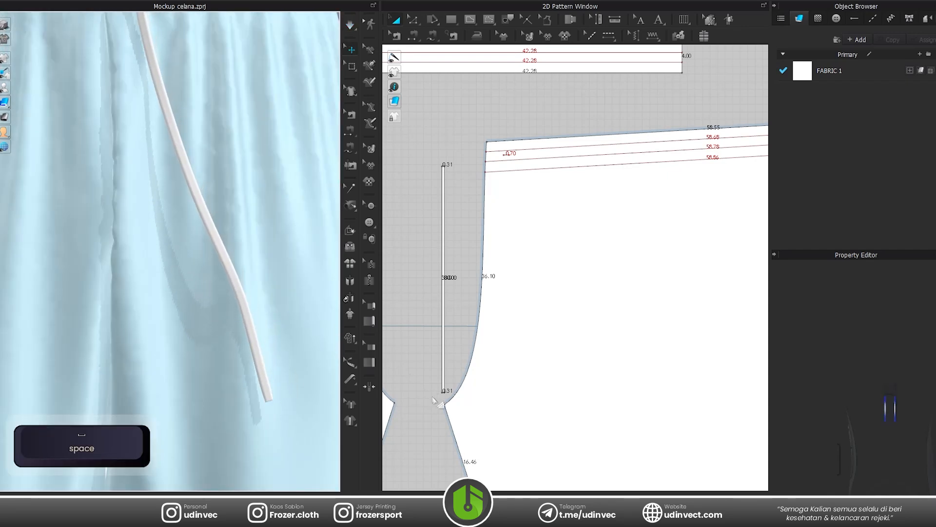
Offset the drawstring strip's lower short edge by 1 cm as a single internal line.
{"action": "scroll", "coordinate": [446, 386], "scroll_direction": "up", "scroll_amount": 10}
{"action": "key", "text": "z"}
{"action": "left_click", "coordinate": [455, 369]}
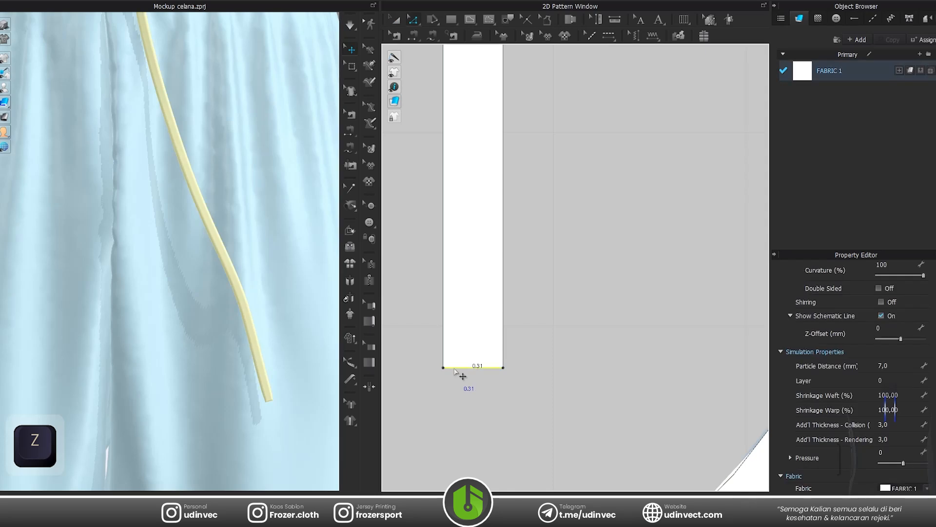
{"action": "right_click", "coordinate": [455, 369]}
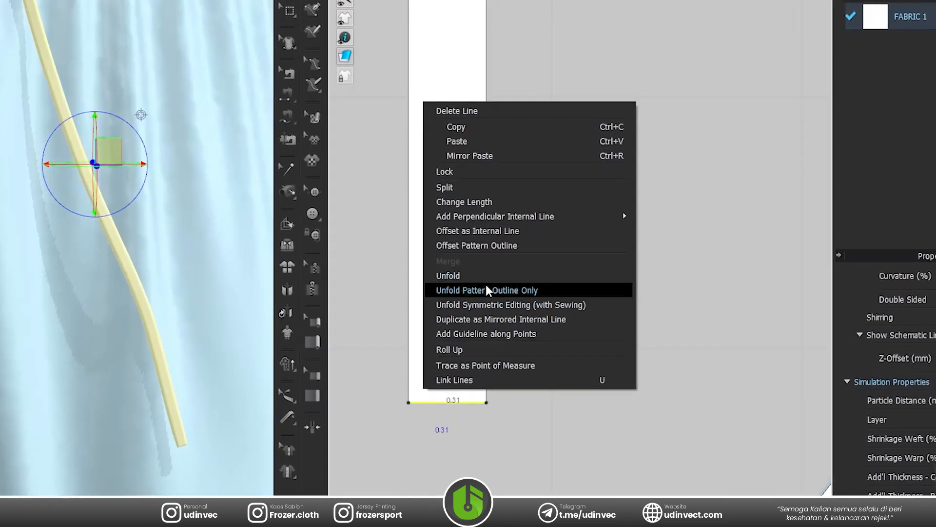
{"action": "left_click", "coordinate": [480, 231]}
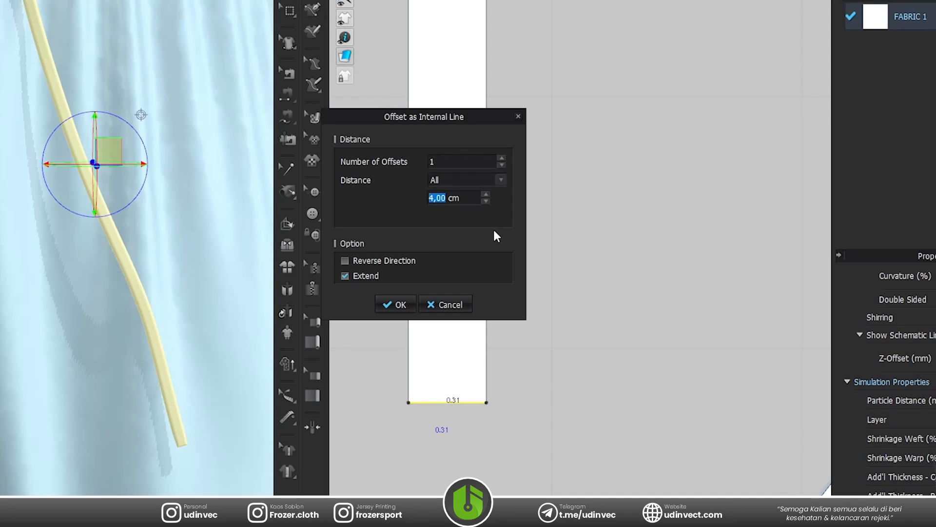
{"action": "left_click_drag", "start_coordinate": [419, 121], "coordinate": [648, 133]}
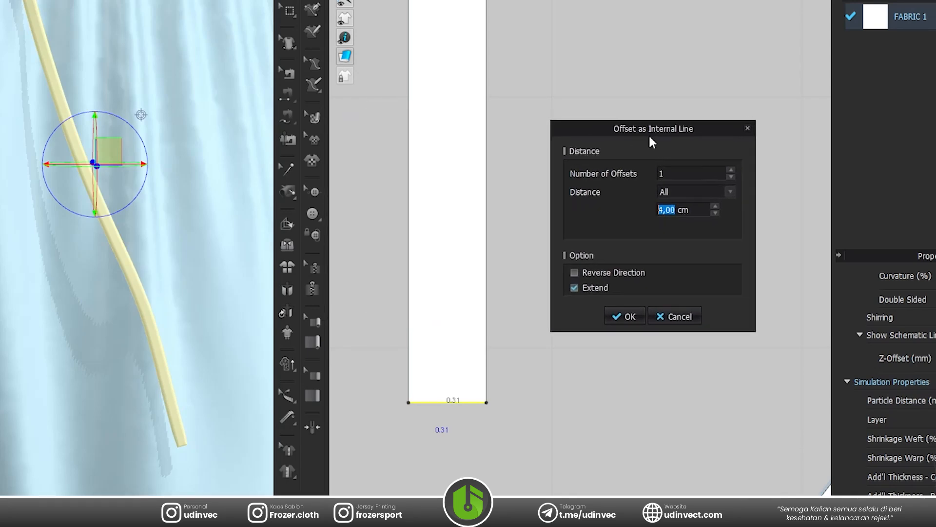
{"action": "type", "text": "1"}
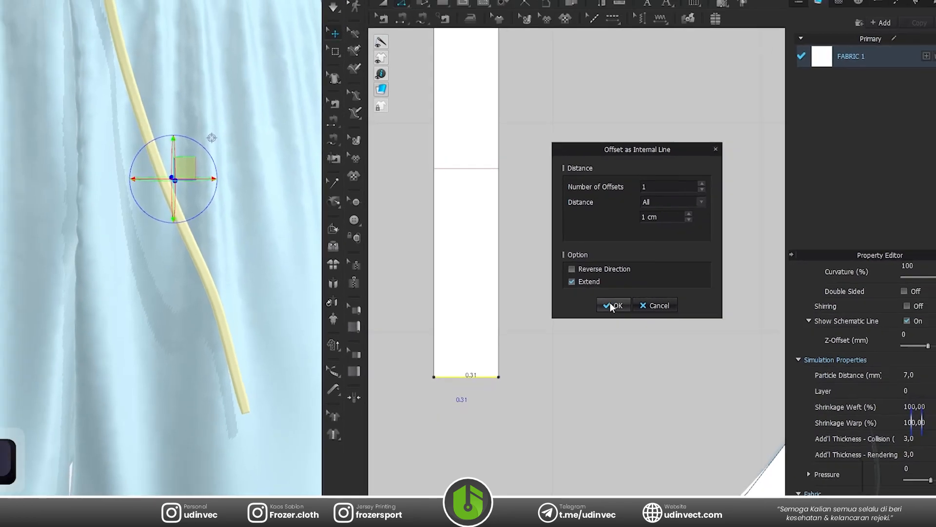
{"action": "left_click", "coordinate": [624, 316]}
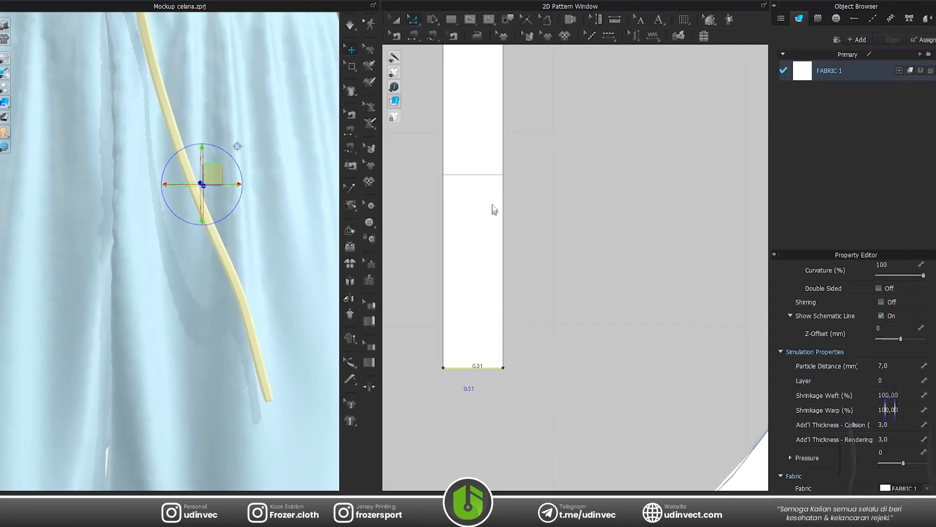
Cut and sew the drawstring along the offset internal line and place the separated tip piece just below the strip.
{"action": "left_click", "coordinate": [474, 175]}
{"action": "right_click", "coordinate": [472, 179]}
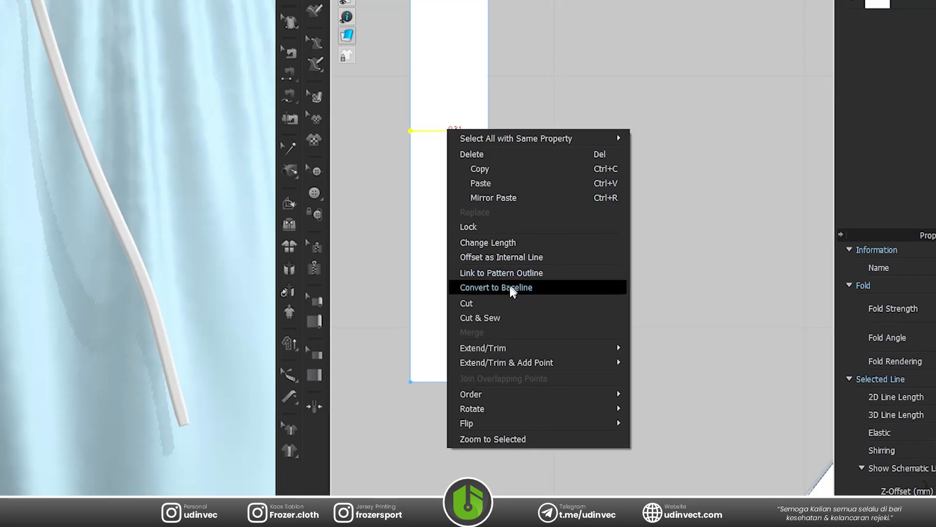
{"action": "left_click", "coordinate": [539, 323]}
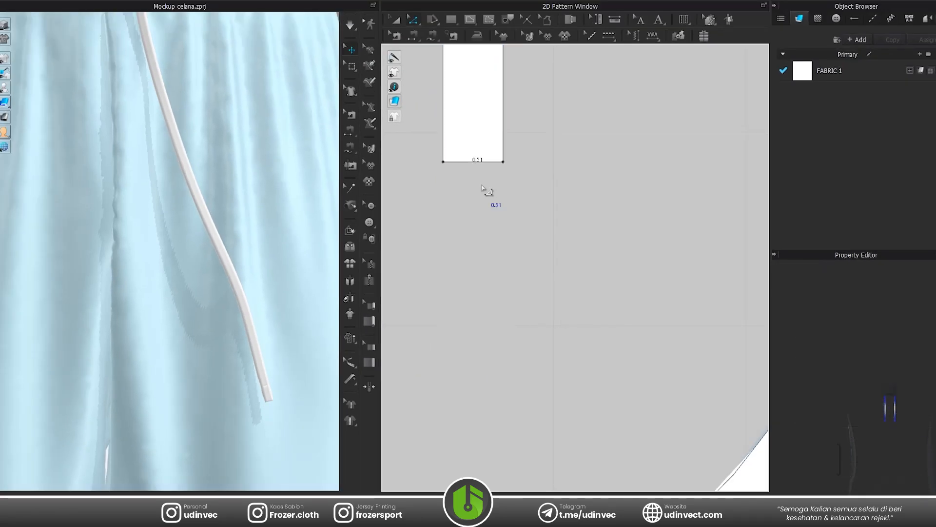
{"action": "scroll", "coordinate": [491, 221], "scroll_direction": "down", "scroll_amount": 5}
{"action": "key", "text": "a"}
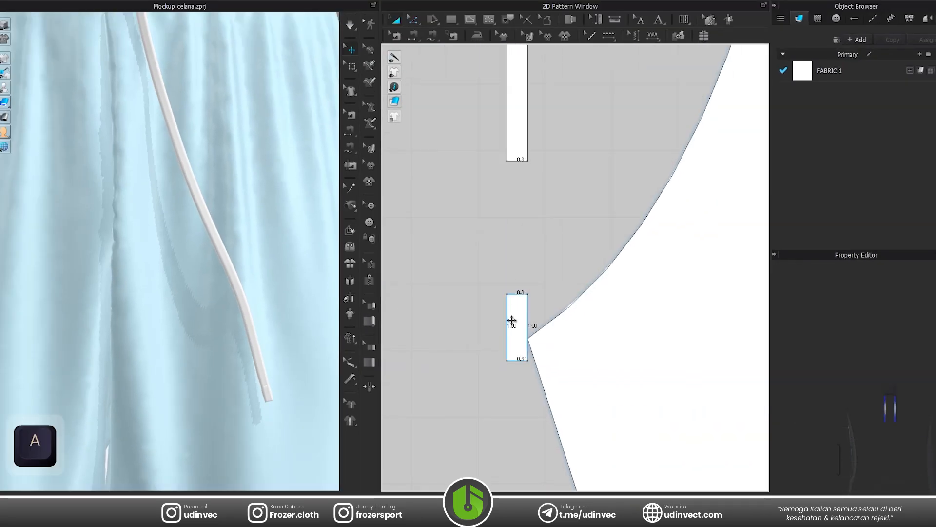
{"action": "left_click_drag", "start_coordinate": [514, 318], "coordinate": [510, 191]}
{"action": "scroll", "coordinate": [510, 188], "scroll_direction": "up", "scroll_amount": 3}
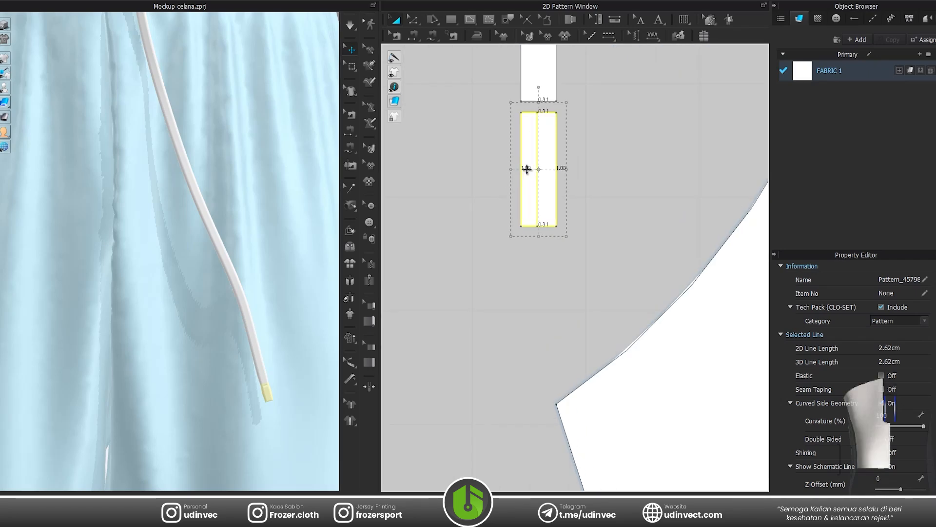
Narrow the drawstring tip piece to about 0.15 cm, lengthen it to 1.50 cm, and simulate it.
{"action": "left_click_drag", "start_coordinate": [528, 169], "coordinate": [547, 169]}
{"action": "scroll", "coordinate": [284, 407], "scroll_direction": "up", "scroll_amount": 4}
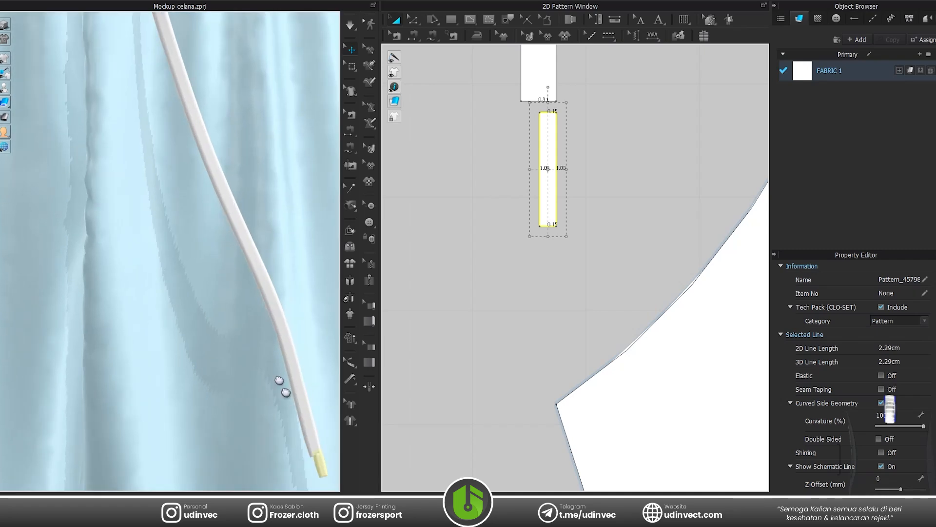
{"action": "key", "text": "space"}
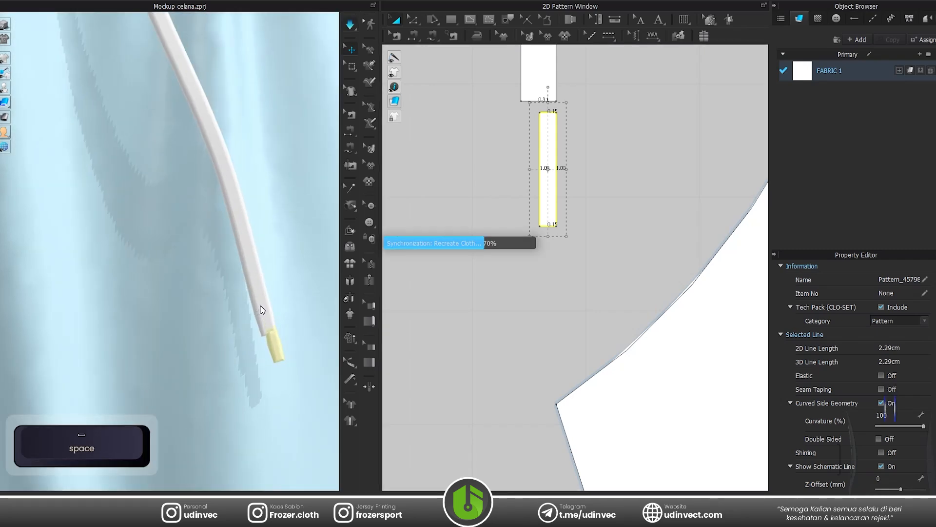
{"action": "key", "text": "space"}
{"action": "left_click", "coordinate": [282, 326]}
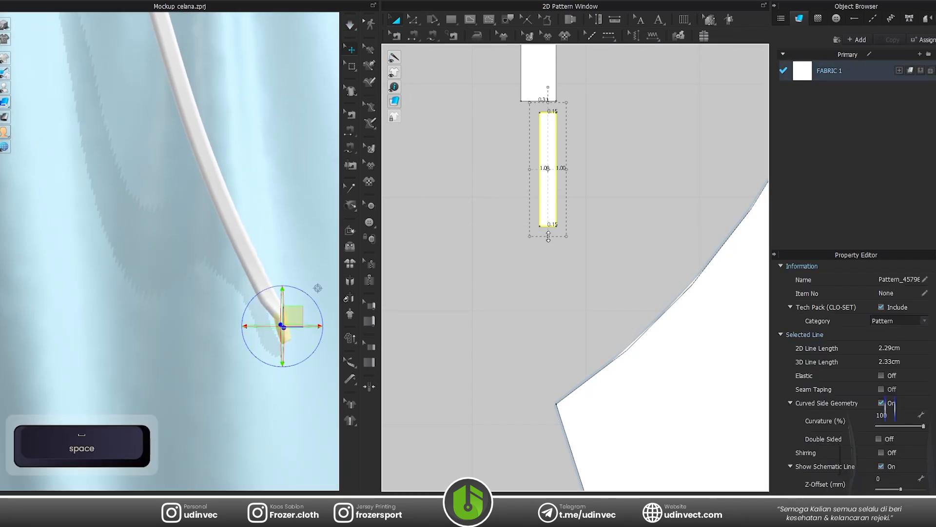
{"action": "key", "text": "space"}
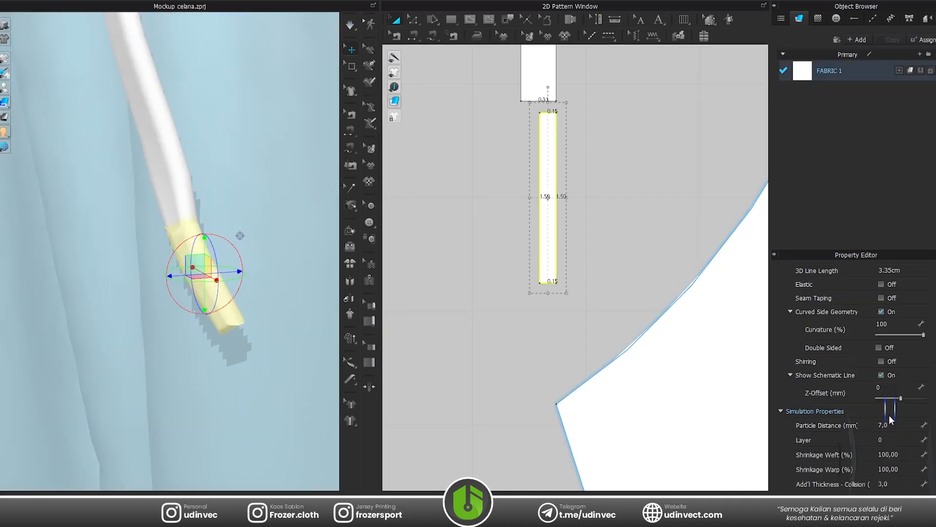
Set the tip piece's additional collision and rendering thicknesses to 2.0 and simulate the drawstring.
{"action": "scroll", "coordinate": [891, 420], "scroll_direction": "down", "scroll_amount": 2}
{"action": "key", "text": "Return"}
{"action": "left_click_drag", "start_coordinate": [893, 335], "coordinate": [853, 339]}
{"action": "key", "text": "Return"}
{"action": "left_click", "coordinate": [468, 322]}
{"action": "key", "text": "space"}
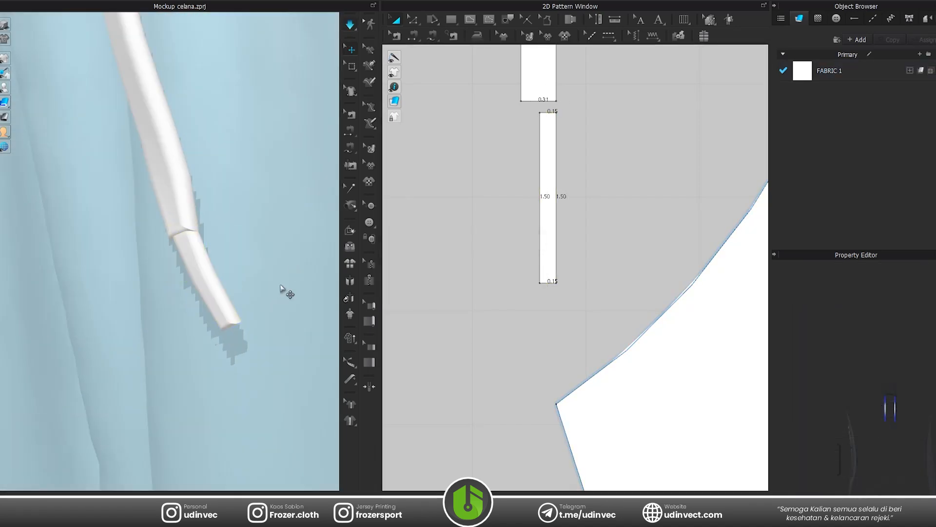
{"action": "key", "text": "space"}
Simulate the drawstring again so it hangs down beside the shorts' centre front seam.
{"action": "scroll", "coordinate": [236, 209], "scroll_direction": "down", "scroll_amount": 10}
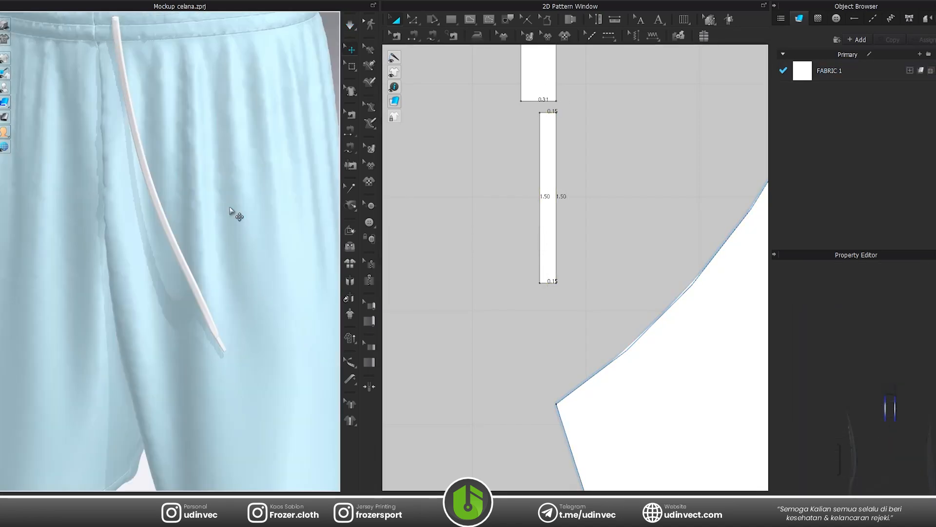
{"action": "key", "text": "space"}
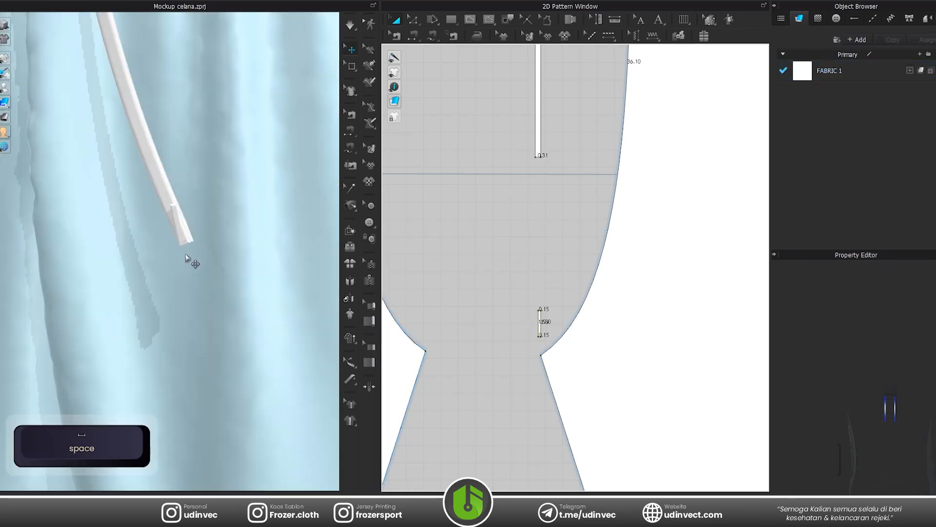
{"action": "right_click_drag", "start_coordinate": [185, 254], "coordinate": [122, 255]}
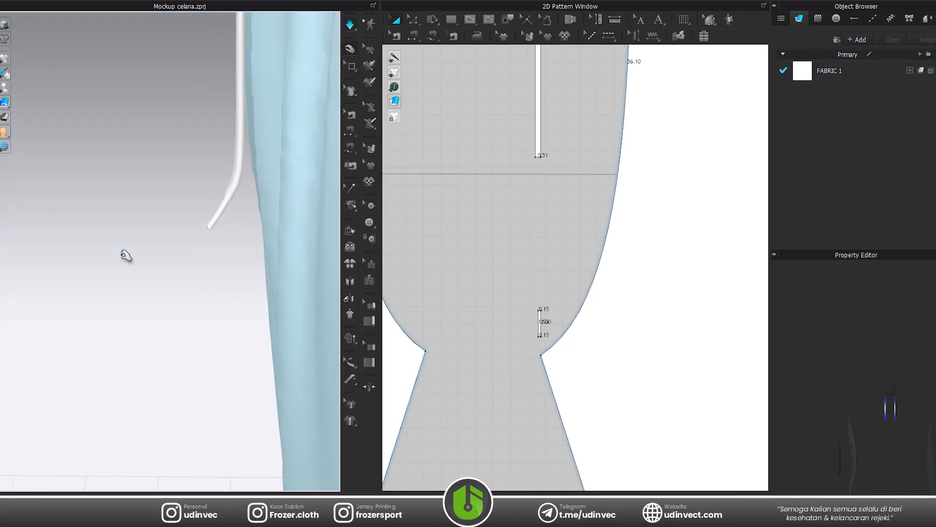
{"action": "key", "text": "space"}
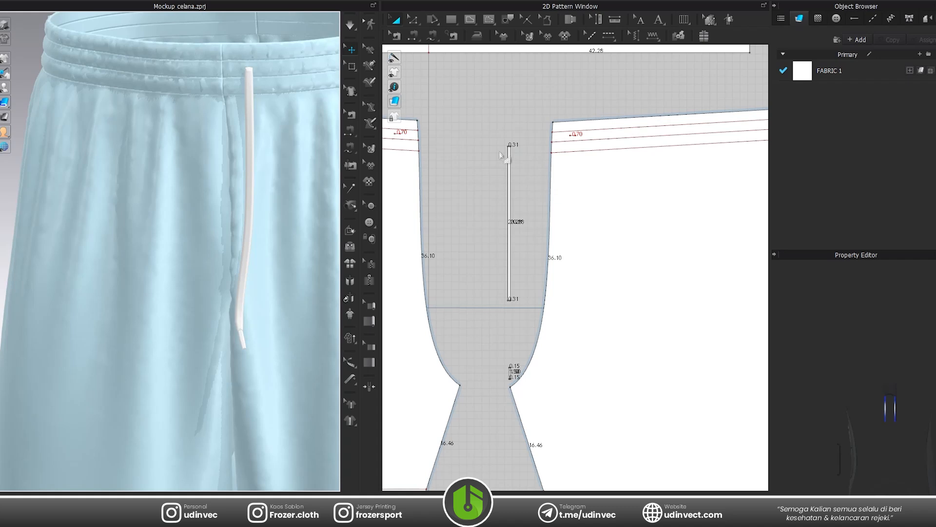
Move the small tip pattern up in the 2D layout to just below the drawstring strip's lower end.
{"action": "left_click", "coordinate": [531, 210]}
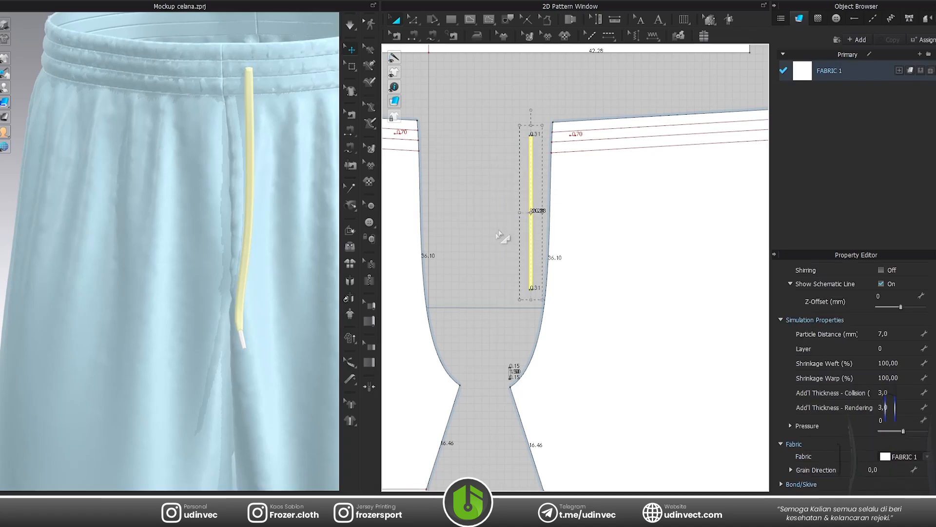
{"action": "key", "text": "Escape"}
{"action": "scroll", "coordinate": [481, 365], "scroll_direction": "up", "scroll_amount": 5}
{"action": "left_click_drag", "start_coordinate": [519, 353], "coordinate": [583, 438]}
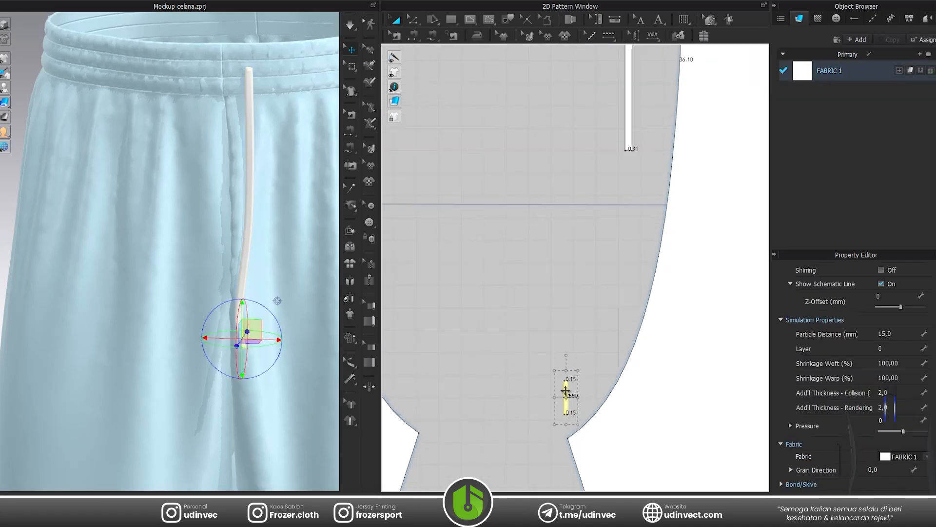
{"action": "left_click_drag", "start_coordinate": [643, 192], "coordinate": [632, 179]}
{"action": "left_click", "coordinate": [606, 268]}
{"action": "scroll", "coordinate": [613, 220], "scroll_direction": "down", "scroll_amount": 6}
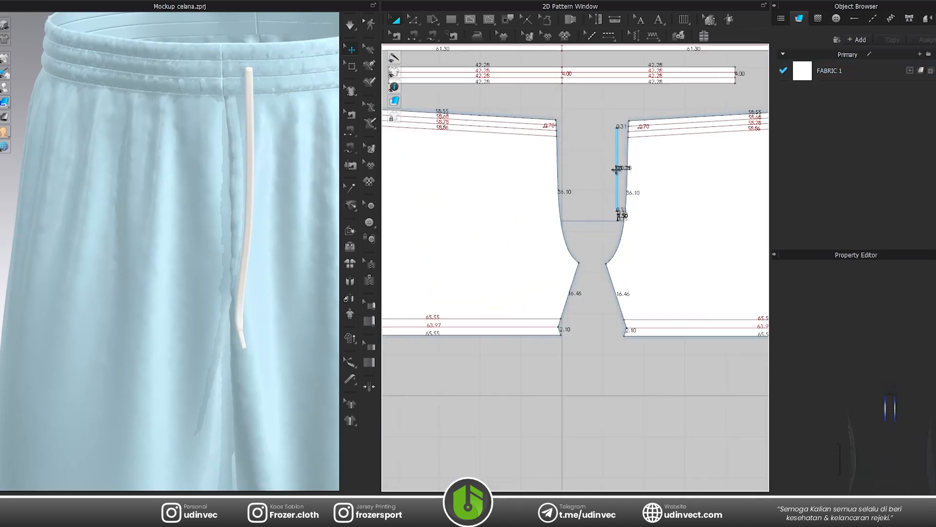
Hide the 2D line lengths and paste a symmetric copy of the drawstring strip beside the opposite leg's centre front edge.
{"action": "scroll", "coordinate": [618, 155], "scroll_direction": "up", "scroll_amount": 3}
{"action": "left_click", "coordinate": [618, 155]}
{"action": "key", "text": "ctrl+c"}
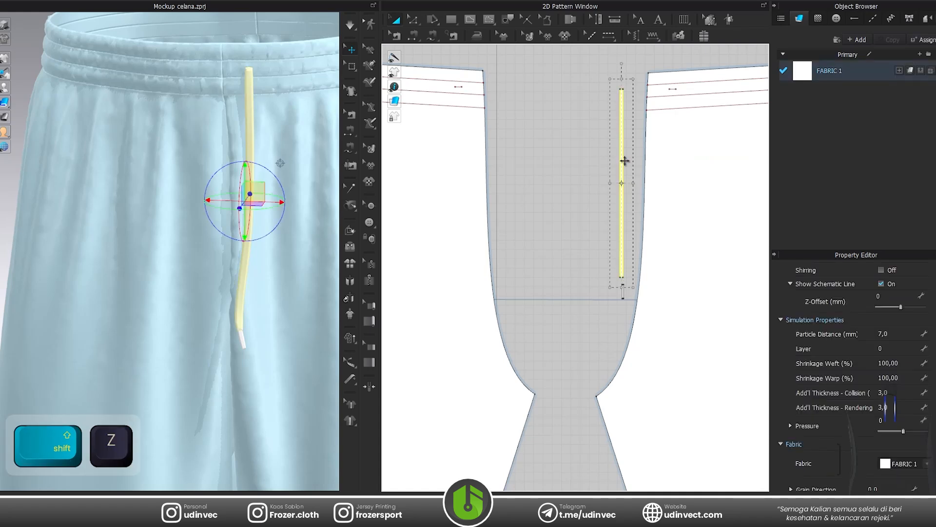
{"action": "key", "text": "ctrl+v"}
{"action": "left_click", "coordinate": [513, 182]}
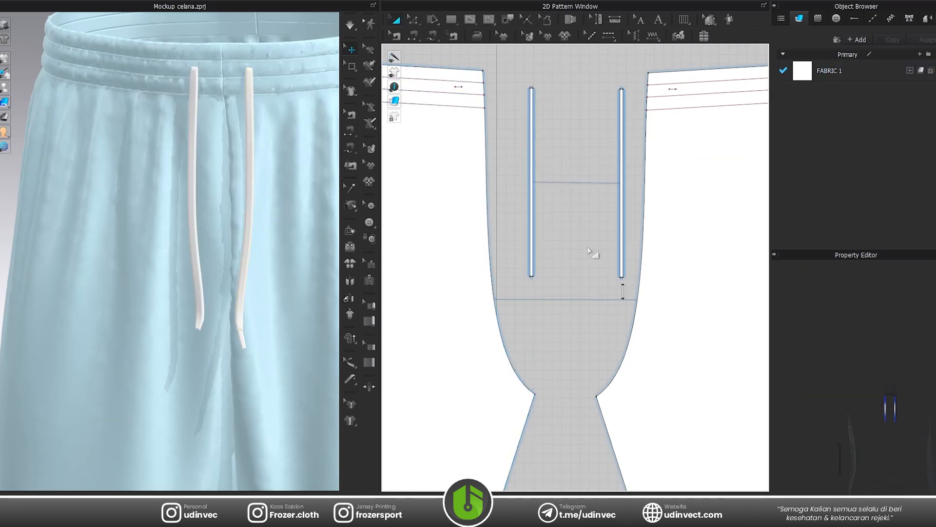
Paste a symmetric copy of the tip piece just below the second drawstring strip.
{"action": "left_click", "coordinate": [622, 289]}
{"action": "key", "text": "ctrl+c"}
{"action": "key", "text": "ctrl+v"}
{"action": "left_click", "coordinate": [533, 294]}
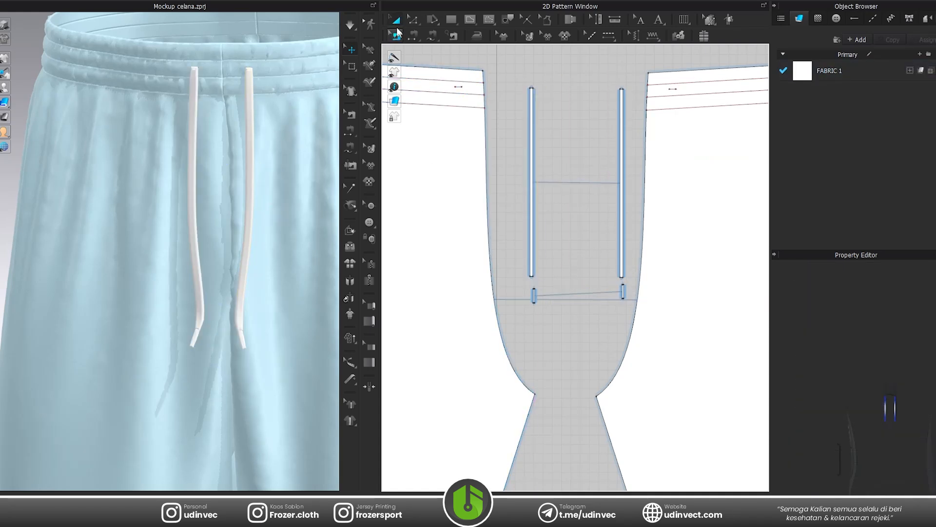
Open the library and show the contents of the Normal_Map folder inside the Fabric category.
{"action": "key", "text": "space"}
{"action": "scroll", "coordinate": [229, 120], "scroll_direction": "up", "scroll_amount": 5}
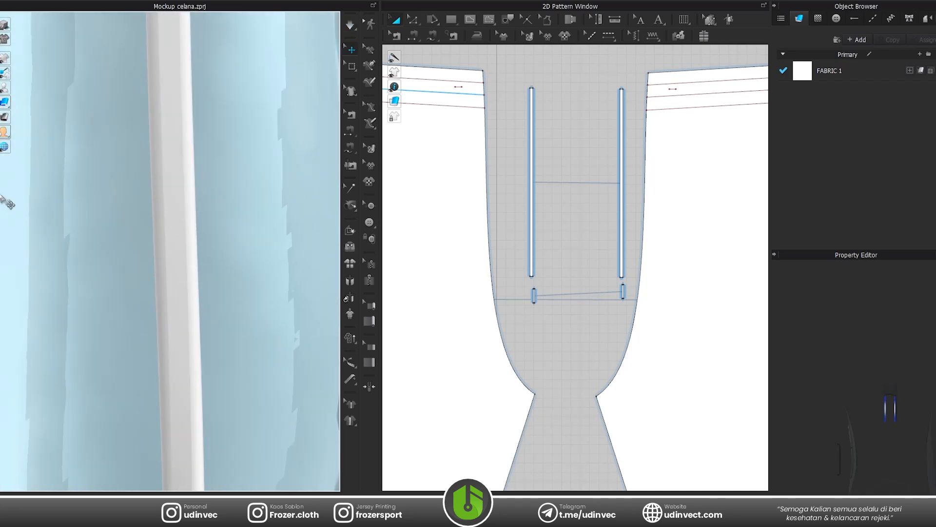
{"action": "left_click", "coordinate": [1, 30]}
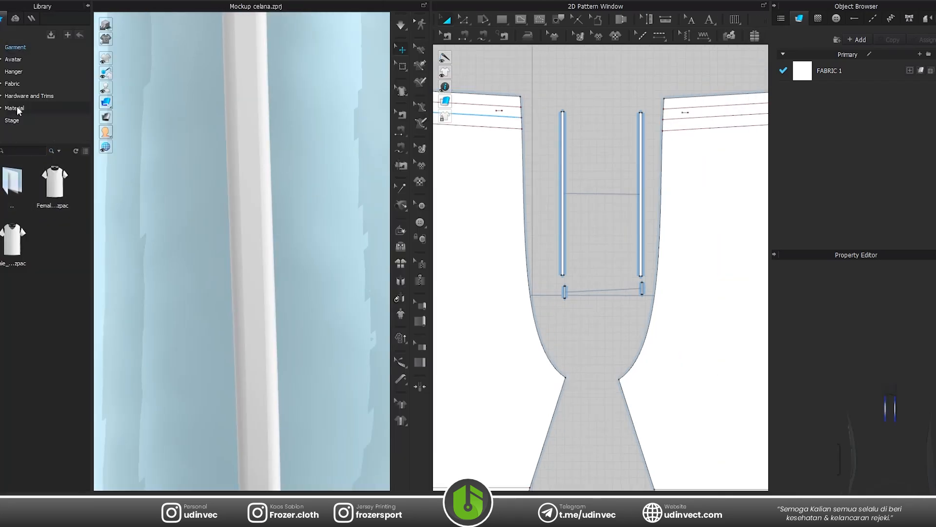
{"action": "left_click", "coordinate": [18, 108]}
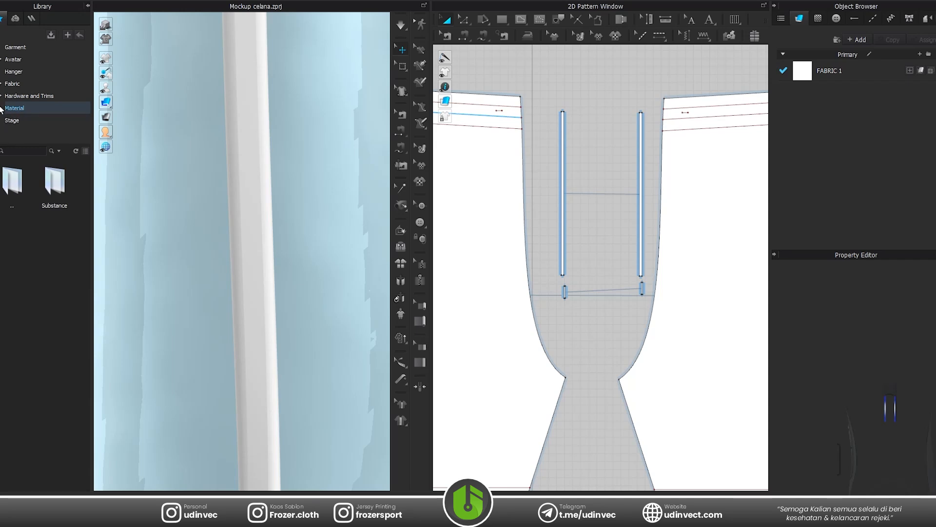
{"action": "left_click", "coordinate": [1, 84]}
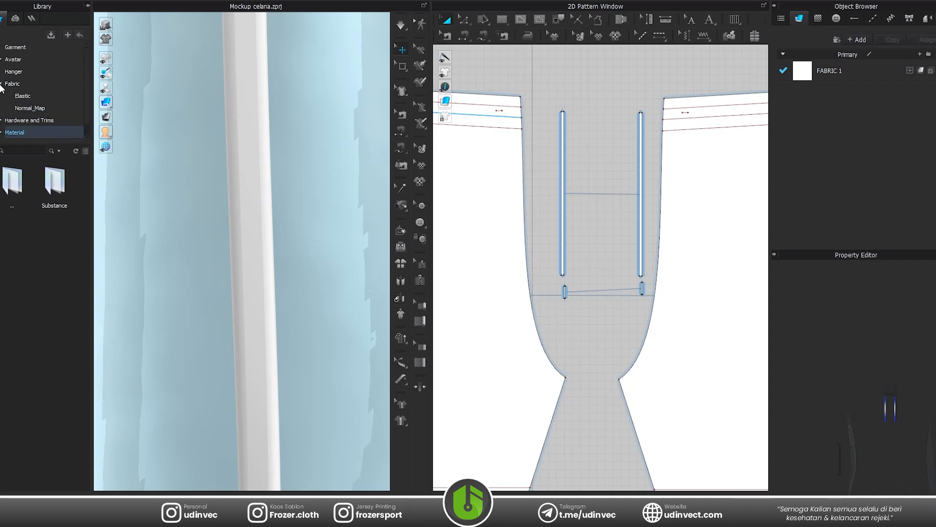
{"action": "left_click", "coordinate": [12, 87]}
{"action": "left_click", "coordinate": [17, 96]}
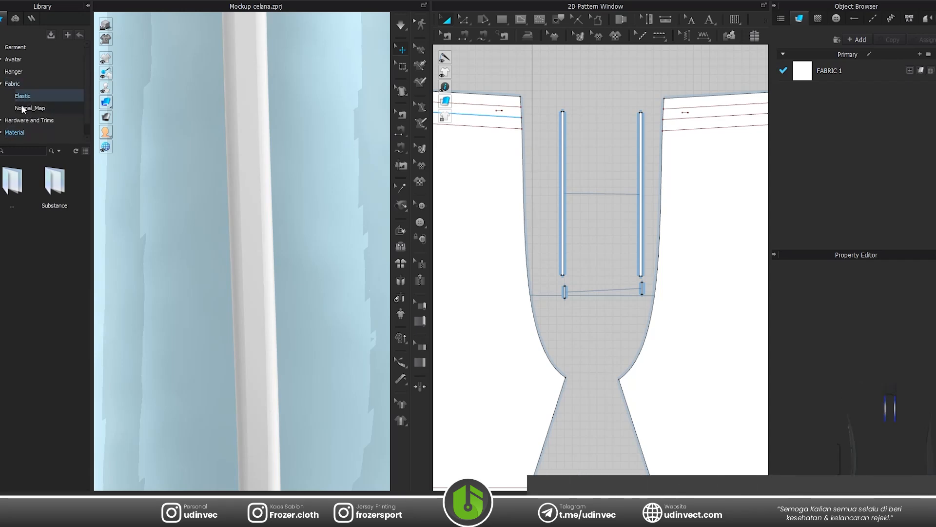
{"action": "left_click", "coordinate": [22, 107]}
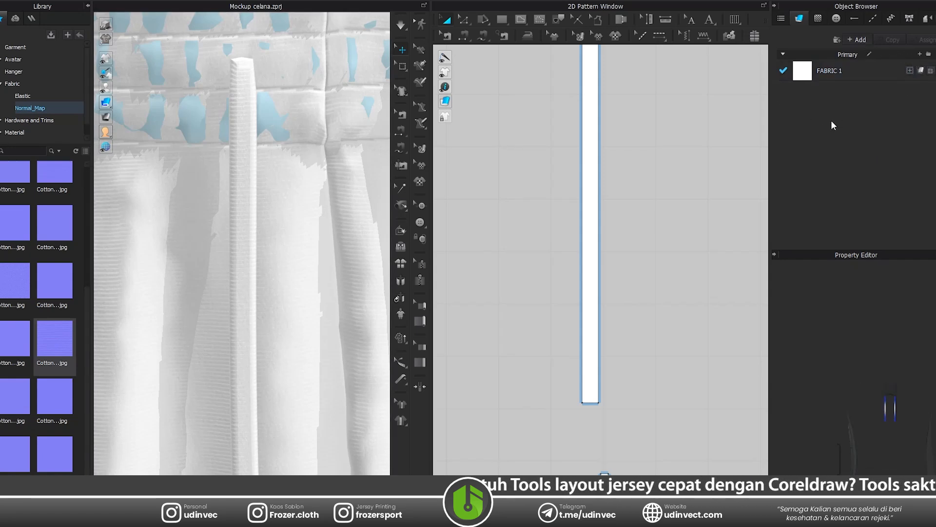
Try to apply the Cotton_Canvas_NRM.jpg image to FABRIC 1 as its texture, and undo it.
{"action": "scroll", "coordinate": [61, 231], "scroll_direction": "up", "scroll_amount": 3}
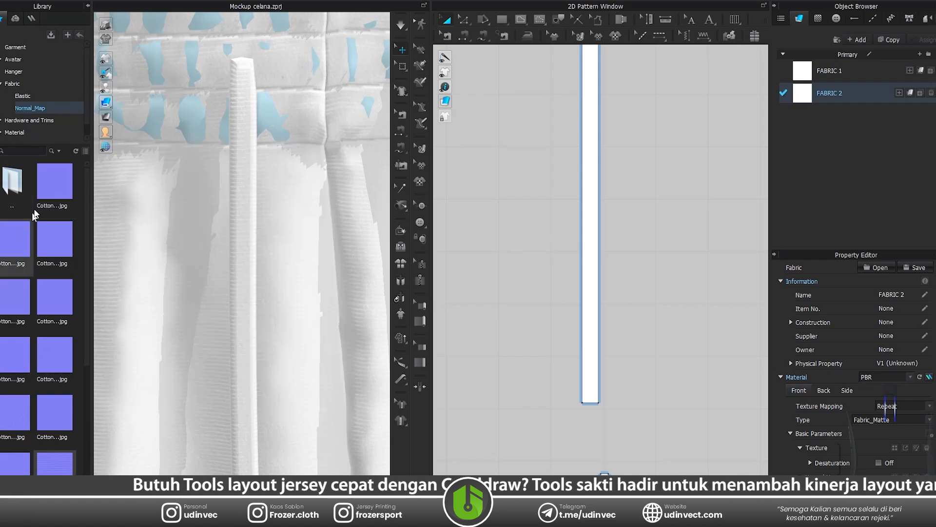
{"action": "left_click_drag", "start_coordinate": [47, 185], "coordinate": [814, 61]}
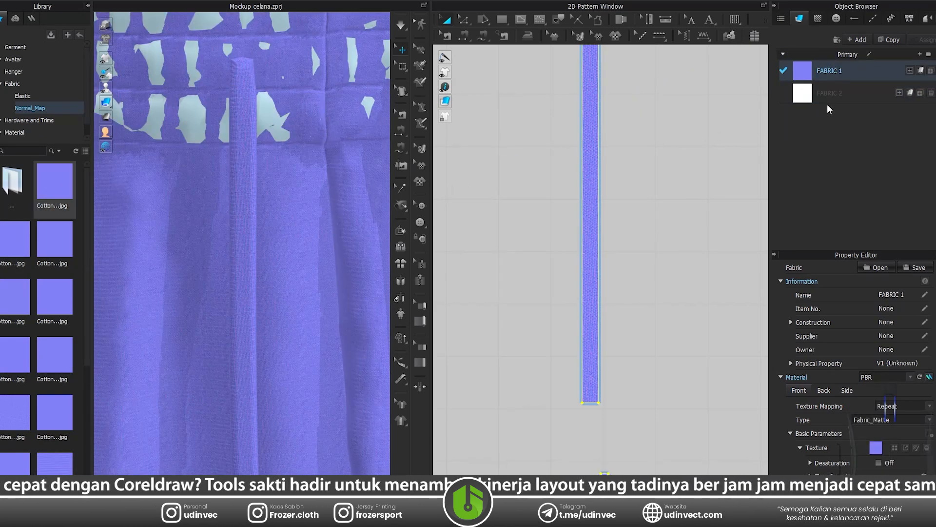
{"action": "key", "text": "ctrl+z"}
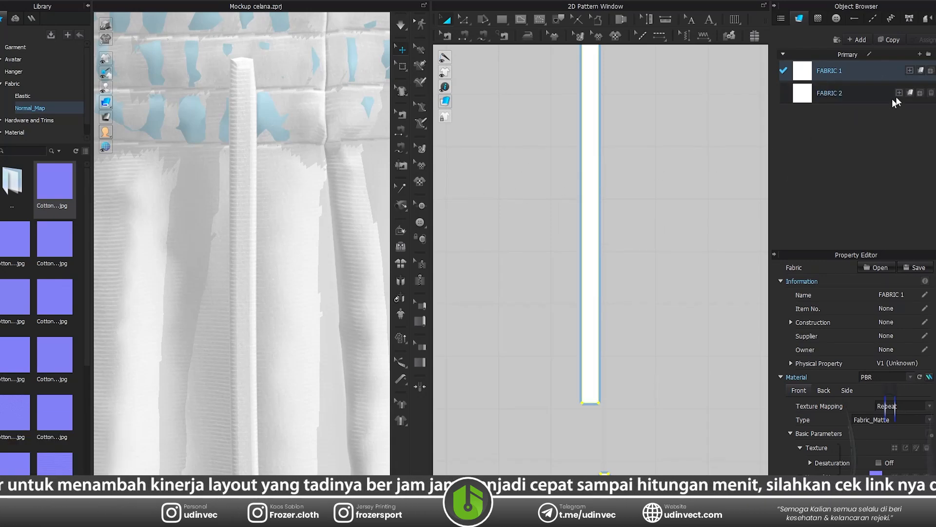
Set Cotton_Canvas_NRM.jpg as the normal map of FABRIC 1 in its basic material parameters.
{"action": "mouse_move", "coordinate": [56, 192]}
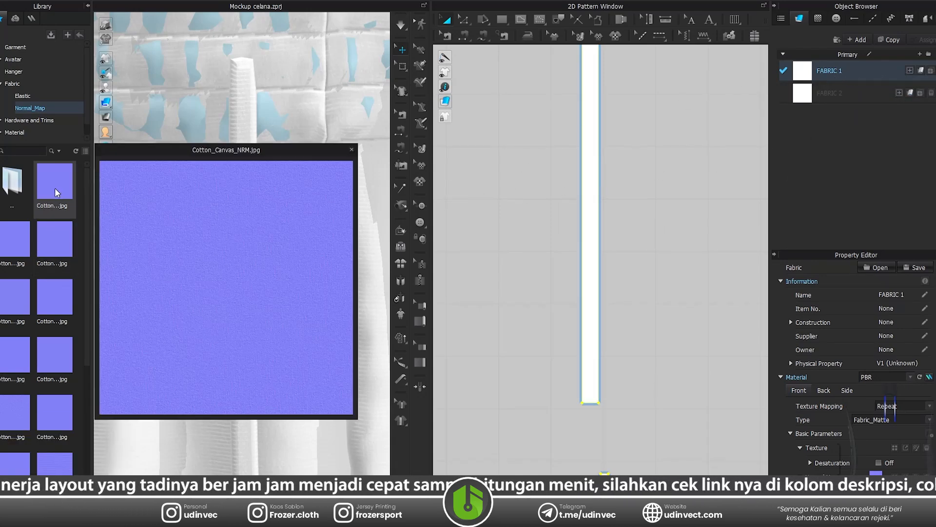
{"action": "left_click_drag", "start_coordinate": [55, 191], "coordinate": [764, 124]}
{"action": "left_click_drag", "start_coordinate": [864, 66], "coordinate": [66, 181]}
{"action": "scroll", "coordinate": [881, 472], "scroll_direction": "down", "scroll_amount": 2}
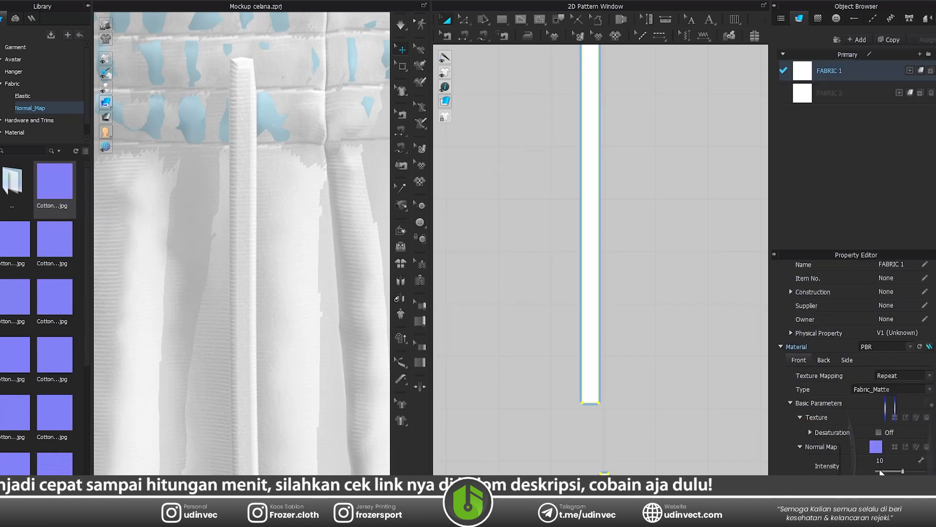
{"action": "left_click_drag", "start_coordinate": [58, 189], "coordinate": [876, 447]}
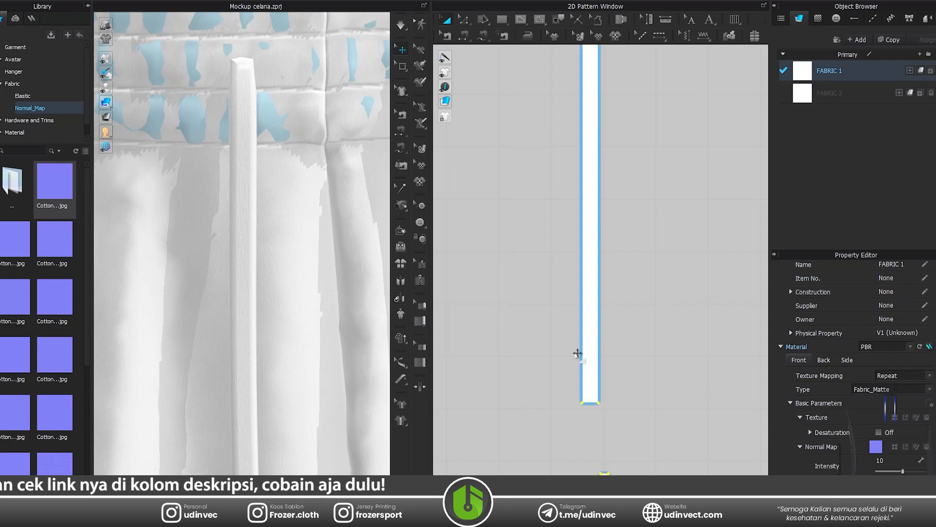
Assign FABRIC 2 to both drawstring strips and give that fabric a different cotton normal map with a diagonal weave.
{"action": "scroll", "coordinate": [286, 250], "scroll_direction": "up", "scroll_amount": 3}
{"action": "scroll", "coordinate": [539, 308], "scroll_direction": "down", "scroll_amount": 4}
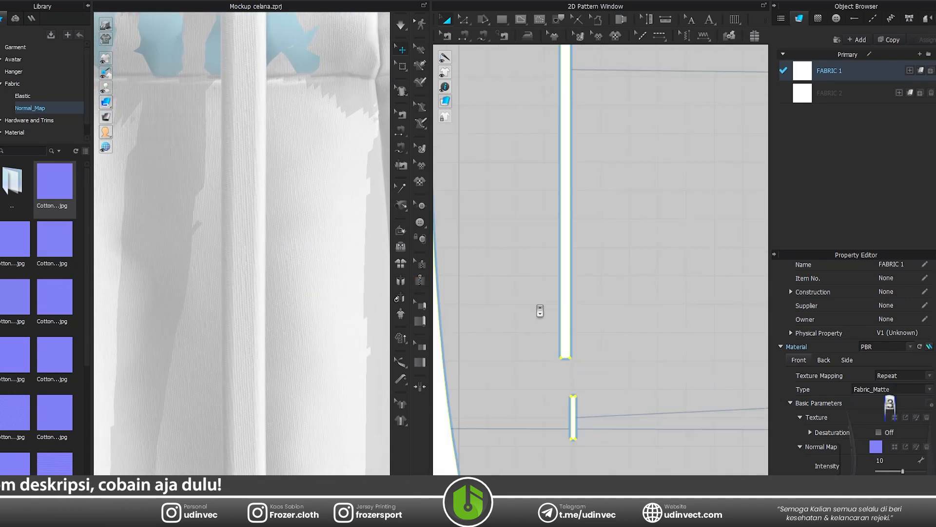
{"action": "scroll", "coordinate": [546, 309], "scroll_direction": "down", "scroll_amount": 3}
{"action": "left_click_drag", "start_coordinate": [532, 129], "coordinate": [643, 333]}
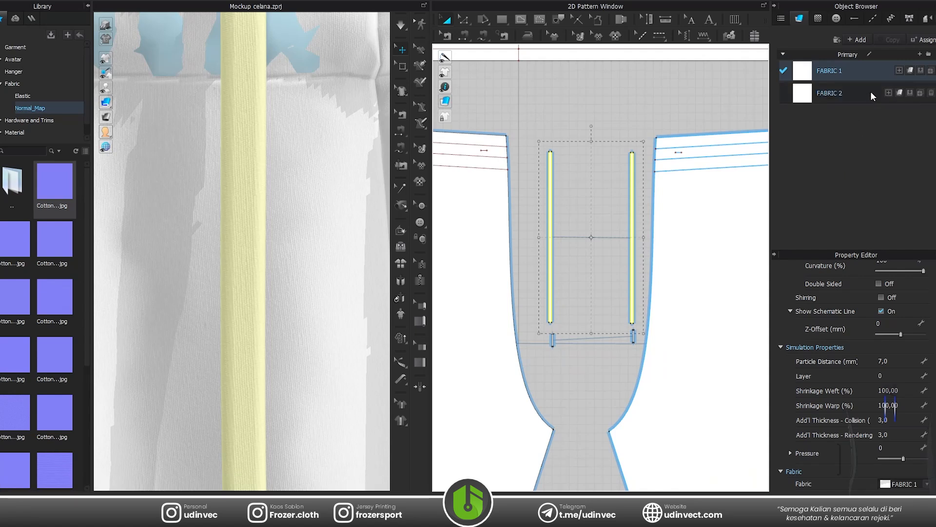
{"action": "left_click", "coordinate": [910, 94]}
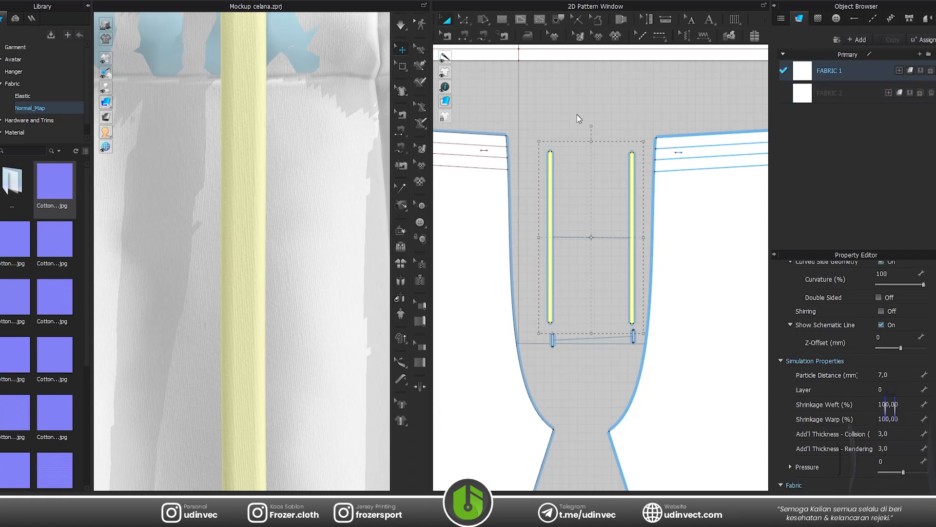
{"action": "left_click", "coordinate": [859, 92]}
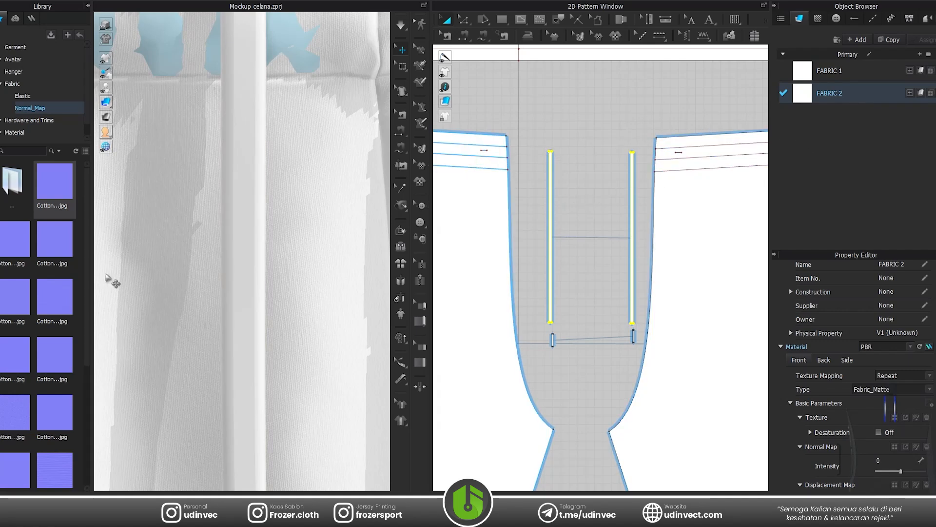
{"action": "left_click_drag", "start_coordinate": [17, 297], "coordinate": [874, 448]}
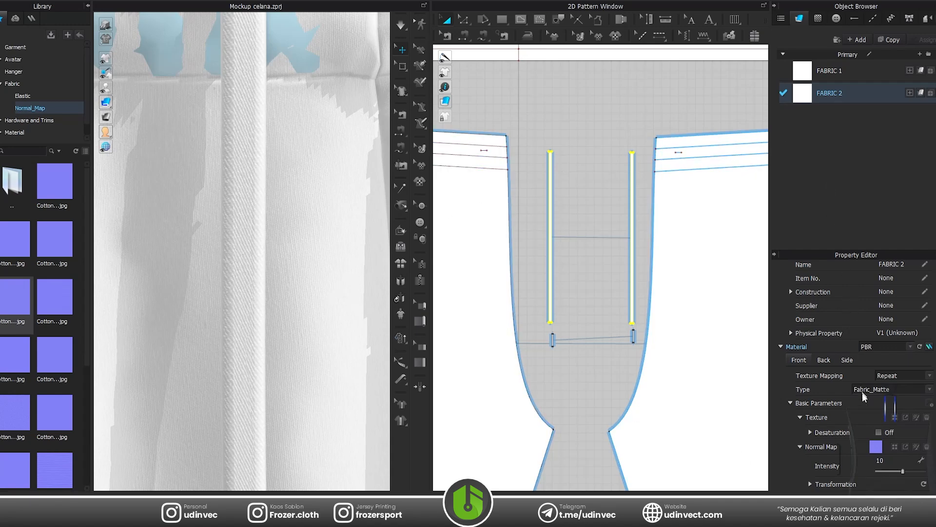
Set the width of FABRIC 2's normal map to 28.67 cm with the aspect ratio kept.
{"action": "scroll", "coordinate": [829, 405], "scroll_direction": "down", "scroll_amount": 10}
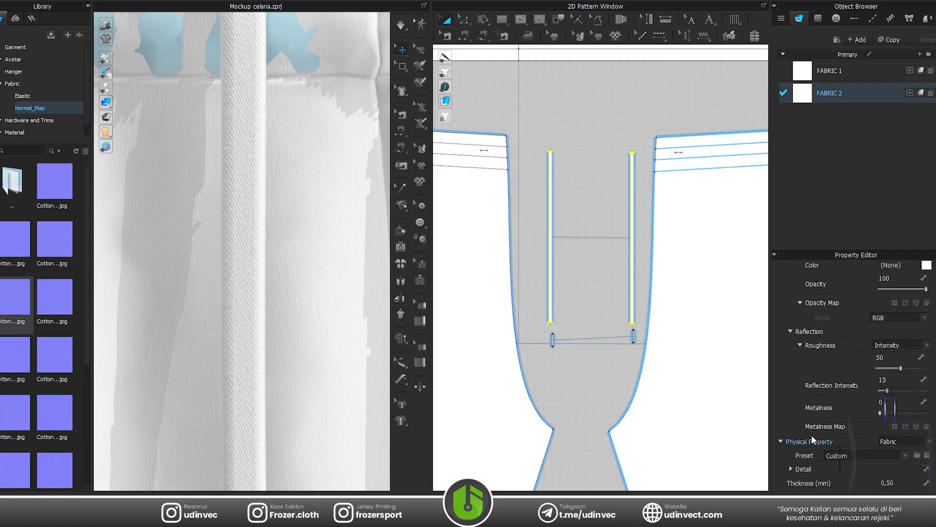
{"action": "left_click", "coordinate": [792, 467]}
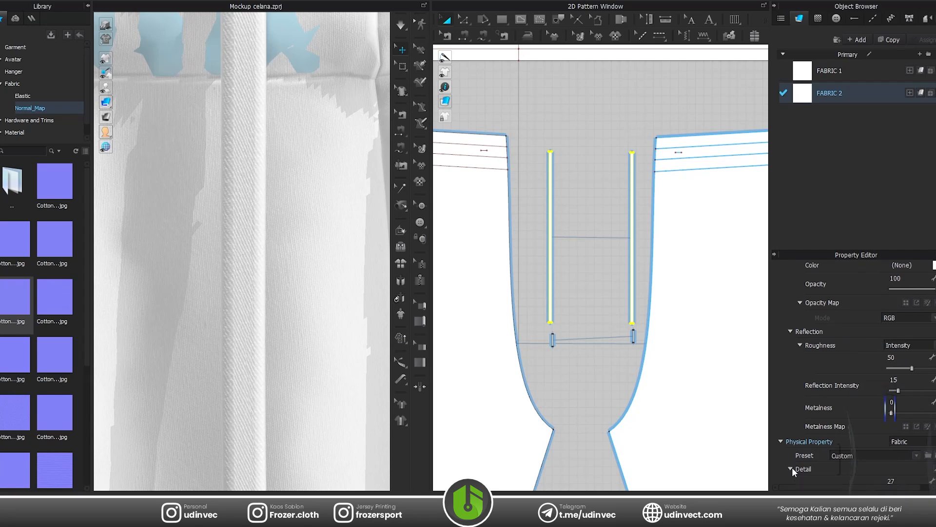
{"action": "scroll", "coordinate": [792, 464], "scroll_direction": "down", "scroll_amount": 2}
{"action": "scroll", "coordinate": [867, 407], "scroll_direction": "up", "scroll_amount": 5}
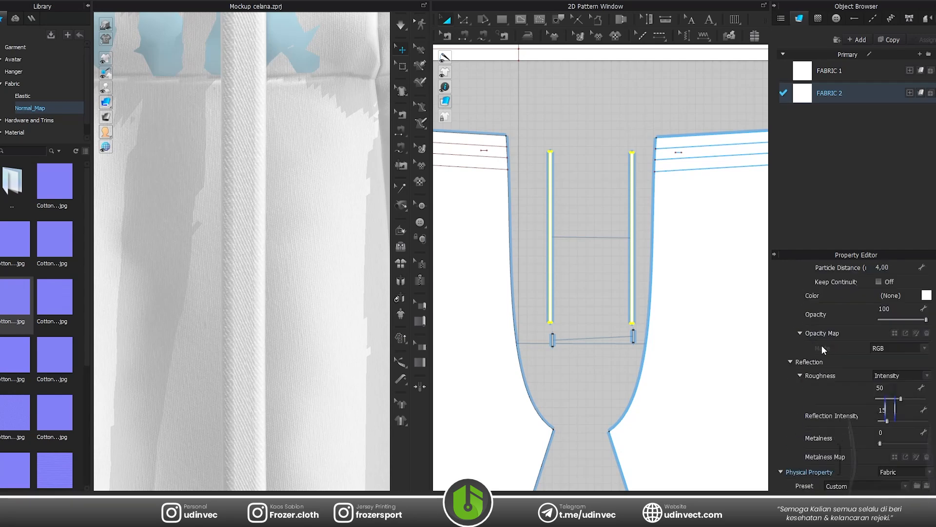
{"action": "scroll", "coordinate": [830, 300], "scroll_direction": "up", "scroll_amount": 1}
{"action": "left_click", "coordinate": [810, 315]}
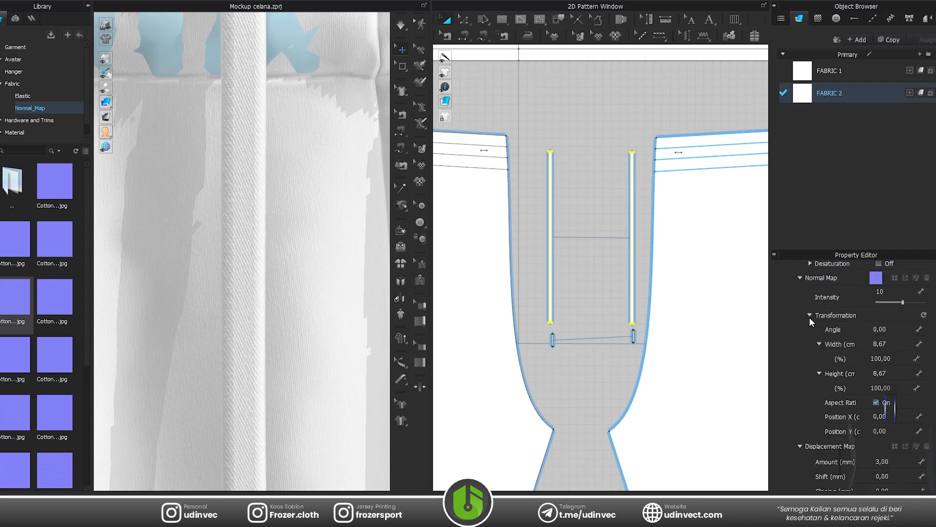
{"action": "double_click", "coordinate": [888, 344]}
{"action": "type", "text": "28,67"}
{"action": "key", "text": "Return"}
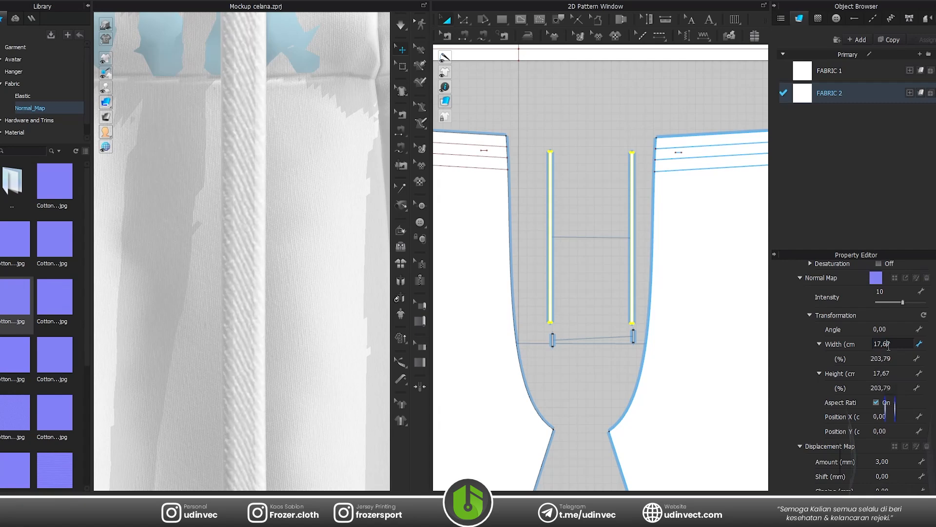
{"action": "scroll", "coordinate": [307, 273], "scroll_direction": "down", "scroll_amount": 5}
{"action": "scroll", "coordinate": [266, 378], "scroll_direction": "up", "scroll_amount": 5}
{"action": "scroll", "coordinate": [319, 366], "scroll_direction": "up", "scroll_amount": 5}
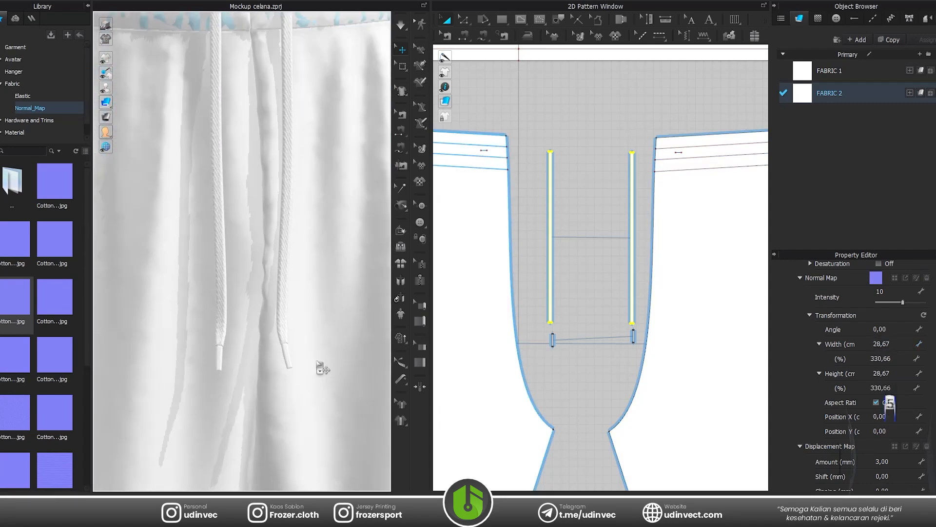
Scale the normal map of FABRIC 1 to a width of 16.67 cm with the aspect ratio kept.
{"action": "scroll", "coordinate": [308, 221], "scroll_direction": "up", "scroll_amount": 2}
{"action": "left_click", "coordinate": [343, 64]}
{"action": "scroll", "coordinate": [254, 247], "scroll_direction": "down", "scroll_amount": 6}
{"action": "scroll", "coordinate": [289, 272], "scroll_direction": "down", "scroll_amount": 3}
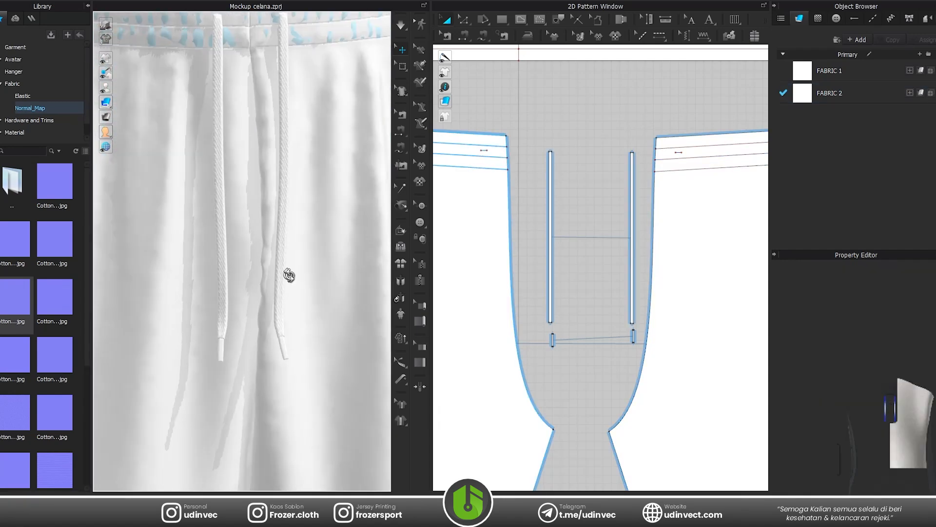
{"action": "scroll", "coordinate": [247, 265], "scroll_direction": "up", "scroll_amount": 6}
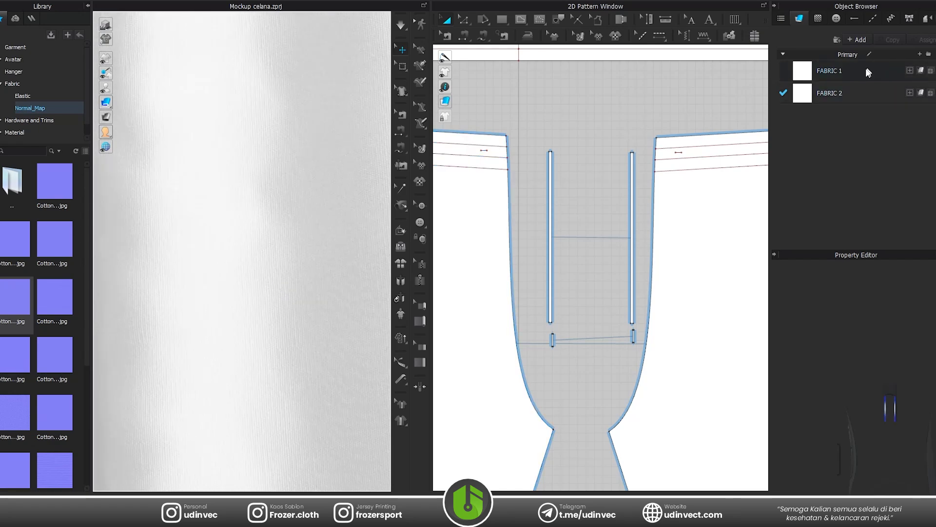
{"action": "left_click", "coordinate": [830, 71]}
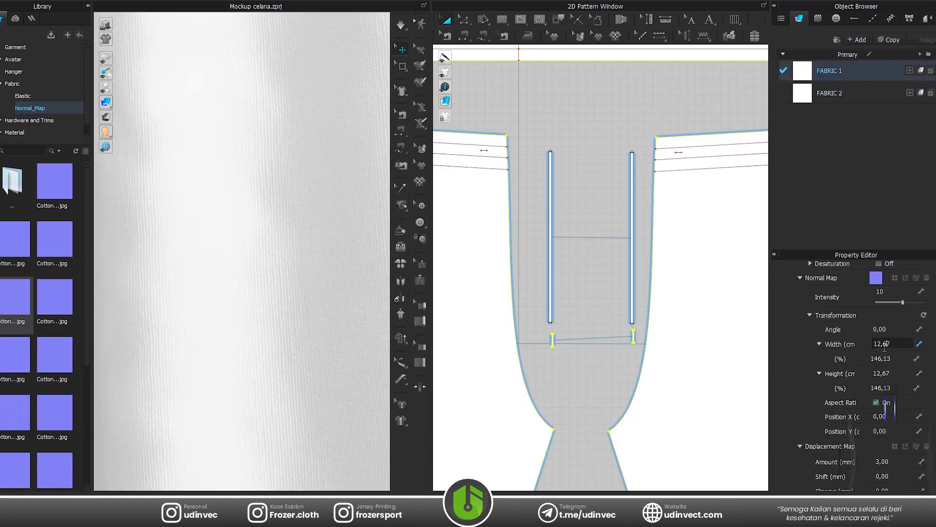
{"action": "scroll", "coordinate": [884, 347], "scroll_direction": "up", "scroll_amount": 4}
{"action": "scroll", "coordinate": [324, 320], "scroll_direction": "up", "scroll_amount": 7}
Deselect everything, show the avatar, and simulate the textured shorts on the body.
{"action": "right_click_drag", "start_coordinate": [273, 243], "coordinate": [317, 215]}
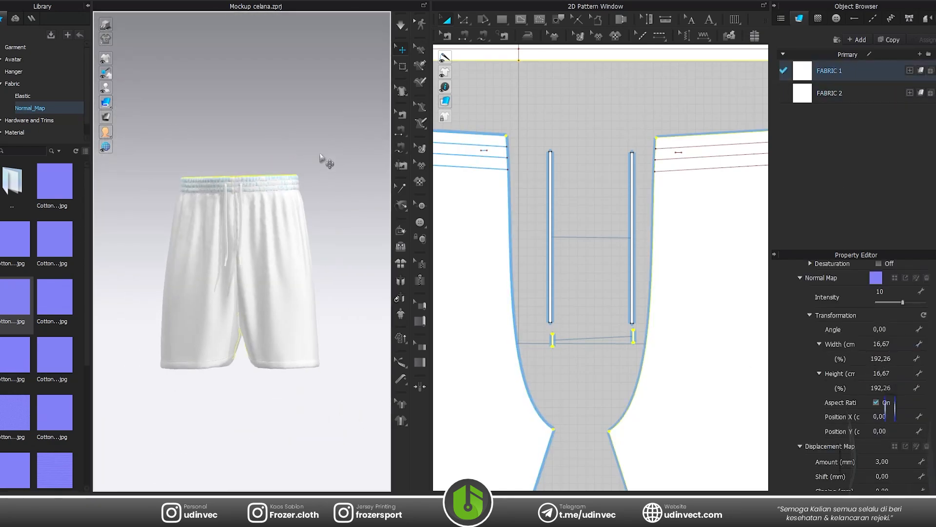
{"action": "left_click", "coordinate": [321, 158]}
{"action": "scroll", "coordinate": [255, 233], "scroll_direction": "down", "scroll_amount": 5}
{"action": "key", "text": "shift+a"}
{"action": "right_click_drag", "start_coordinate": [268, 275], "coordinate": [289, 274]}
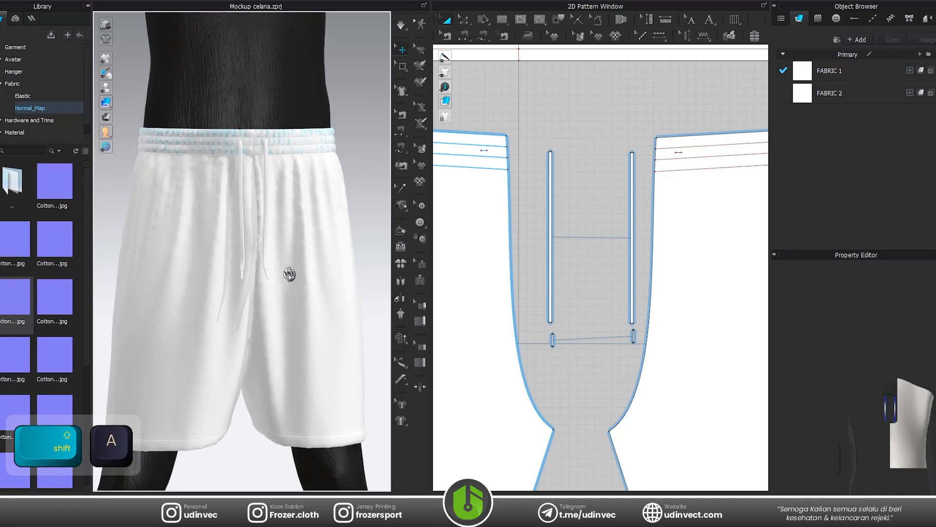
{"action": "key", "text": "space"}
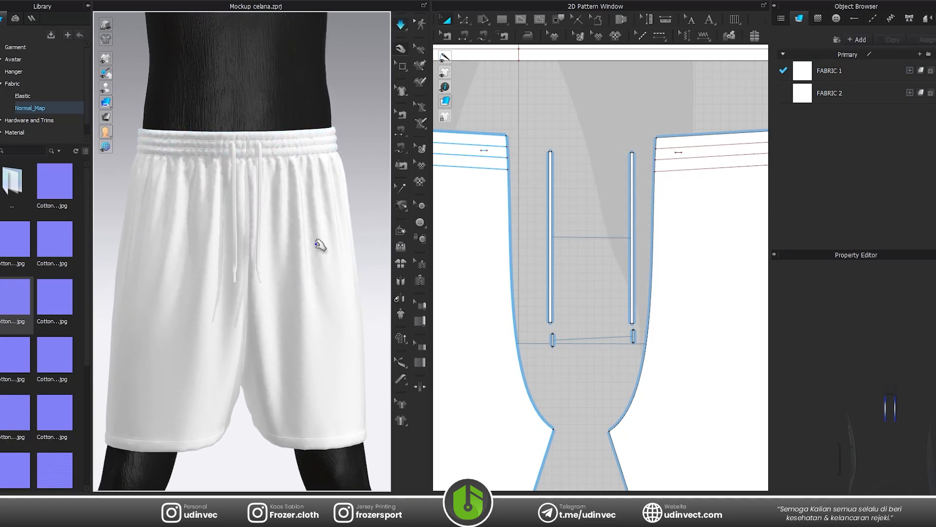
{"action": "key", "text": "space"}
Close the library and hide the avatar to examine the shorts and the complete 2D pattern layout.
{"action": "left_click", "coordinate": [87, 6]}
{"action": "scroll", "coordinate": [326, 236], "scroll_direction": "up", "scroll_amount": 2}
{"action": "scroll", "coordinate": [326, 236], "scroll_direction": "down", "scroll_amount": 2}
{"action": "right_click_drag", "start_coordinate": [251, 246], "coordinate": [229, 248]}
{"action": "key", "text": "shift+a"}
{"action": "scroll", "coordinate": [269, 282], "scroll_direction": "down", "scroll_amount": 2}
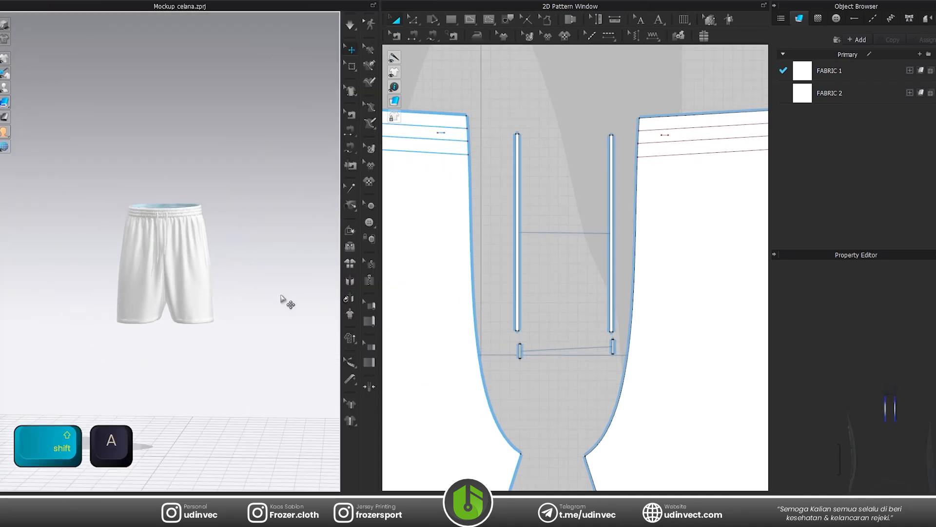
{"action": "scroll", "coordinate": [546, 308], "scroll_direction": "down", "scroll_amount": 5}
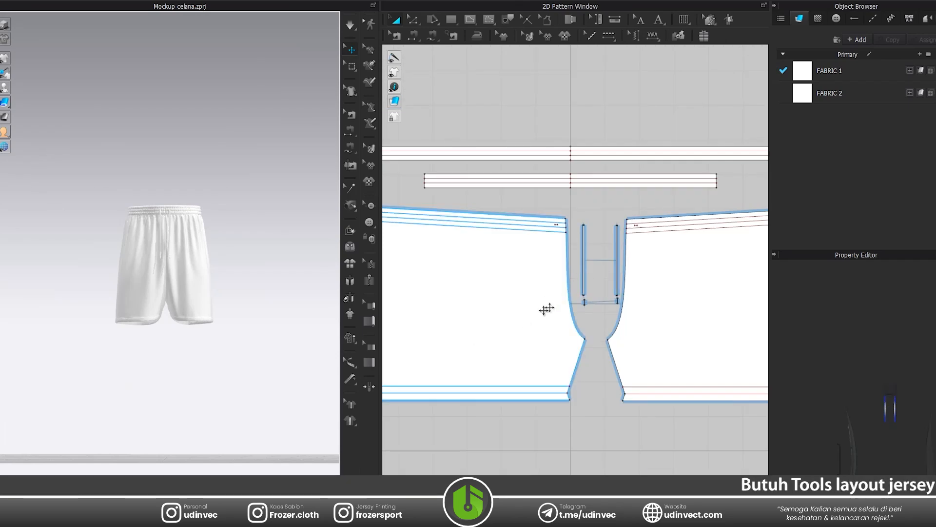
{"action": "scroll", "coordinate": [155, 313], "scroll_direction": "up", "scroll_amount": 2}
{"action": "scroll", "coordinate": [154, 313], "scroll_direction": "up", "scroll_amount": 2}
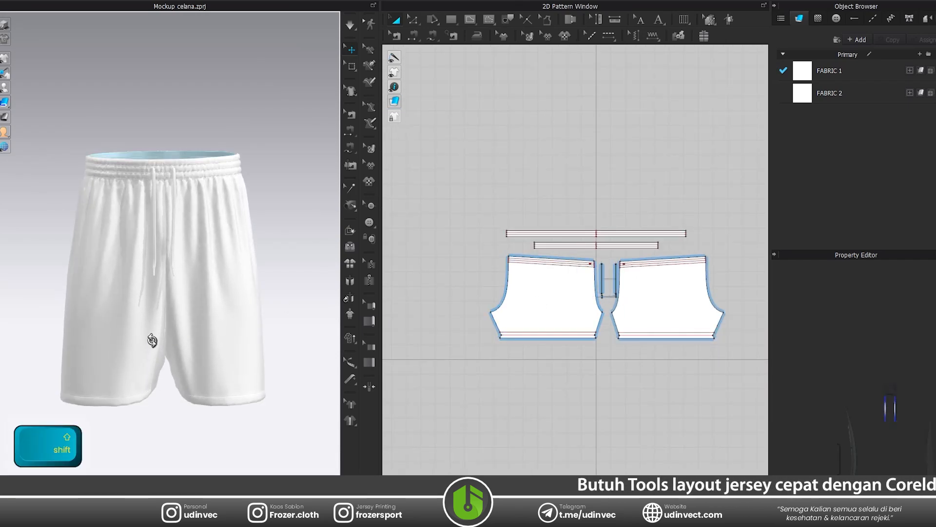
Show the avatar and add a 7 cm square internal shape near the hem of the front-view left leg's pattern piece.
{"action": "key", "text": "shift+a"}
{"action": "left_click", "coordinate": [74, 375]}
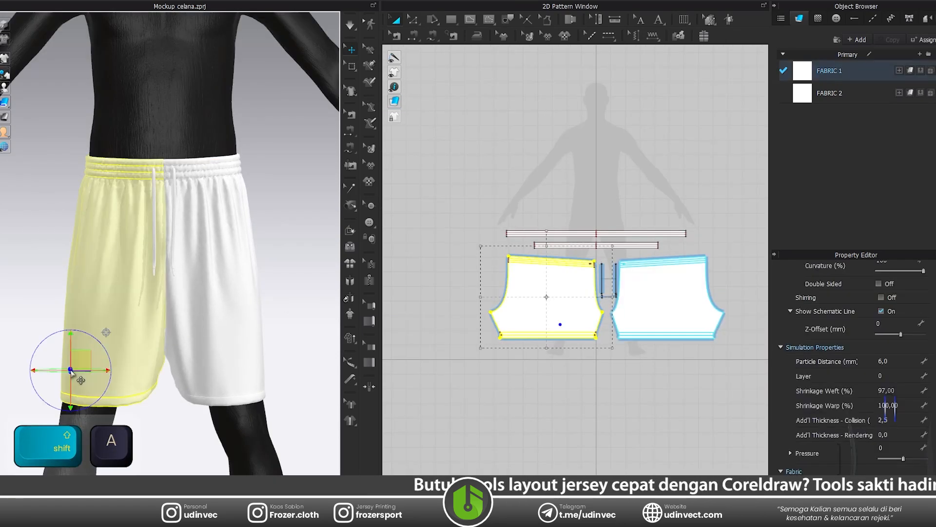
{"action": "scroll", "coordinate": [574, 314], "scroll_direction": "up", "scroll_amount": 5}
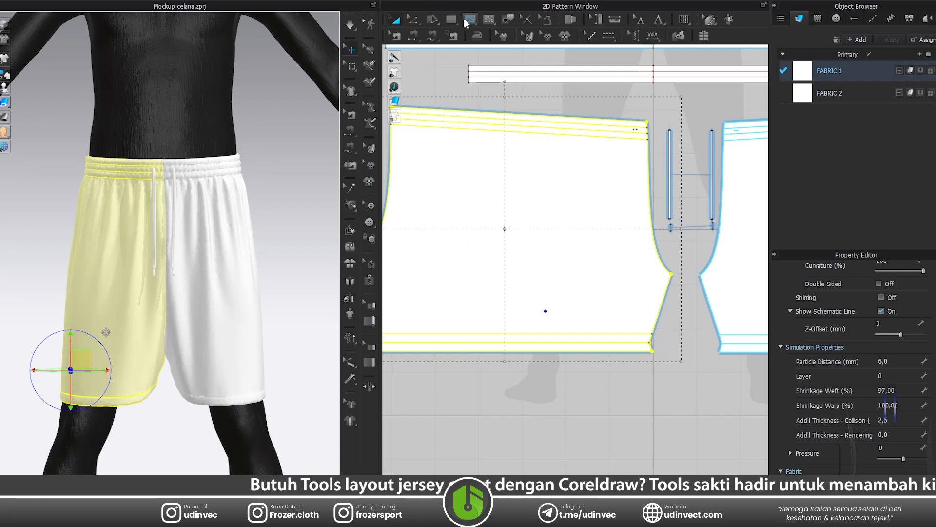
{"action": "left_click", "coordinate": [465, 24]}
{"action": "left_click", "coordinate": [480, 43]}
{"action": "left_click", "coordinate": [554, 302]}
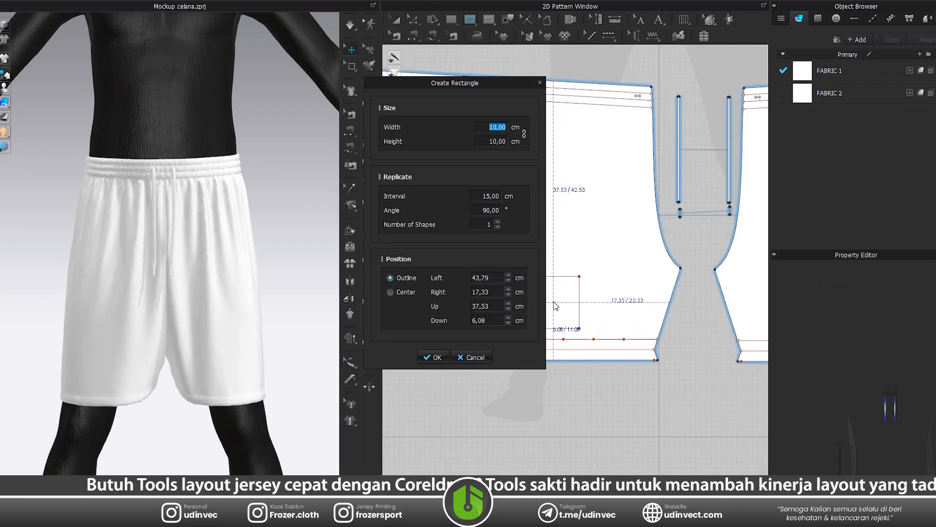
{"action": "type", "text": "7"}
{"action": "key", "text": "Return"}
{"action": "left_click", "coordinate": [435, 358]}
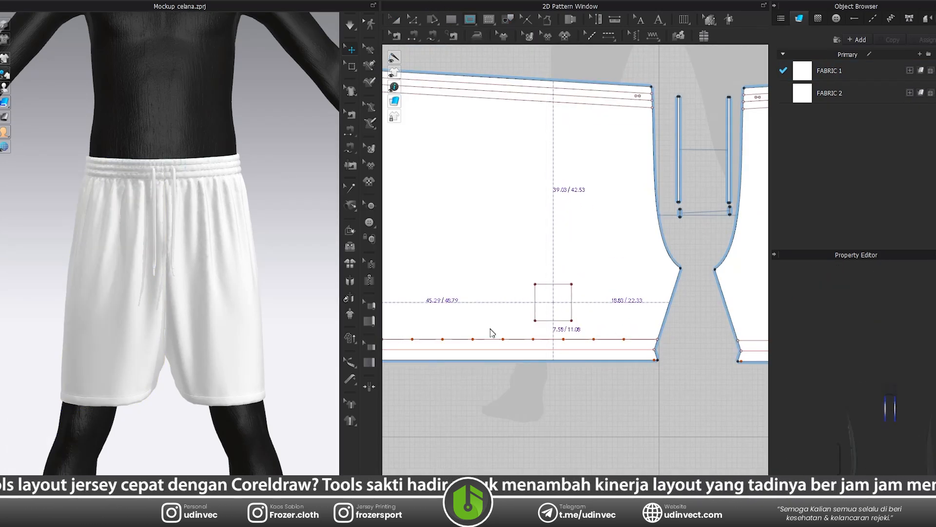
Move the internal square slightly outward and closer to the hem, check its placement on both legs, and clear the selection.
{"action": "left_click", "coordinate": [206, 343], "text": "shift"}
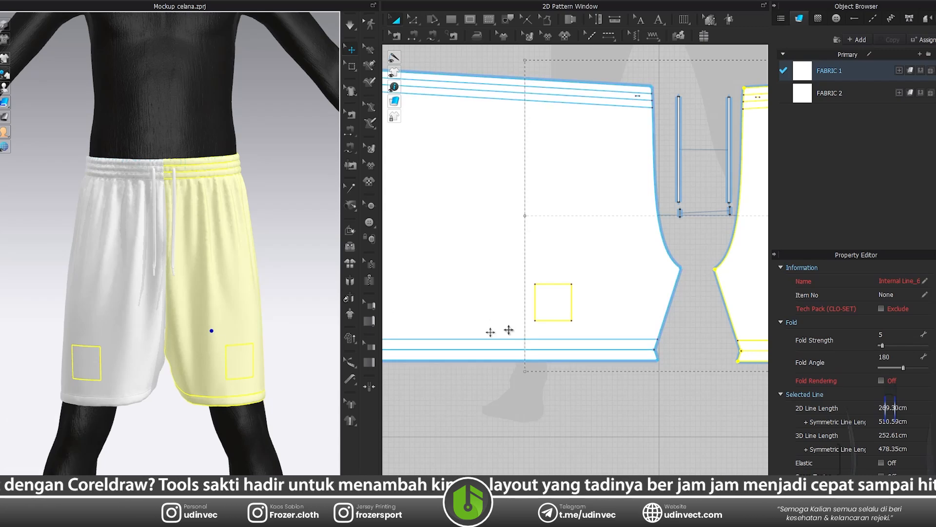
{"action": "mouse_move", "coordinate": [556, 305]}
{"action": "left_mouse_down"}
{"action": "mouse_move", "coordinate": [582, 308]}
{"action": "mouse_move", "coordinate": [549, 315]}
{"action": "left_mouse_up"}
{"action": "left_click", "coordinate": [208, 357]}
{"action": "left_click", "coordinate": [113, 330], "text": "shift"}
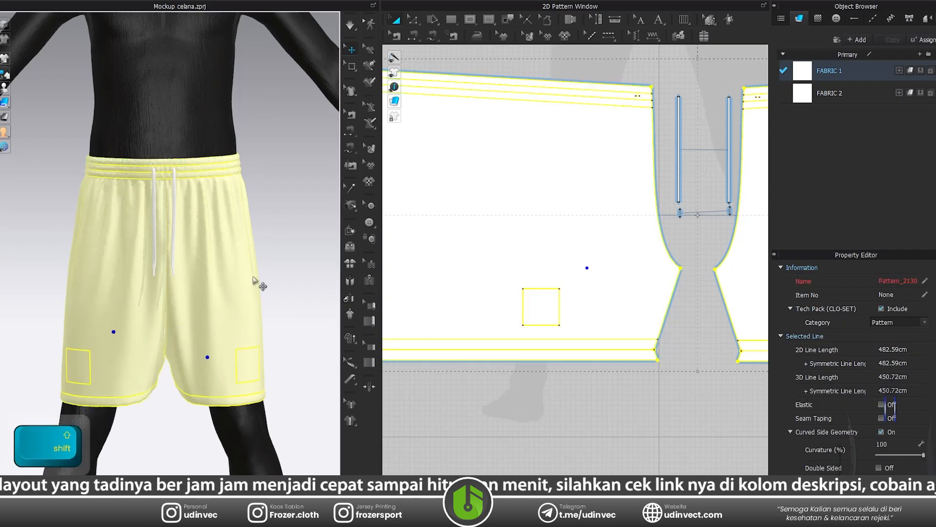
{"action": "left_click", "coordinate": [260, 279]}
Select all the shorts' pattern pieces and start exporting them to Adobe PDF.
{"action": "scroll", "coordinate": [269, 349], "scroll_direction": "down", "scroll_amount": 3}
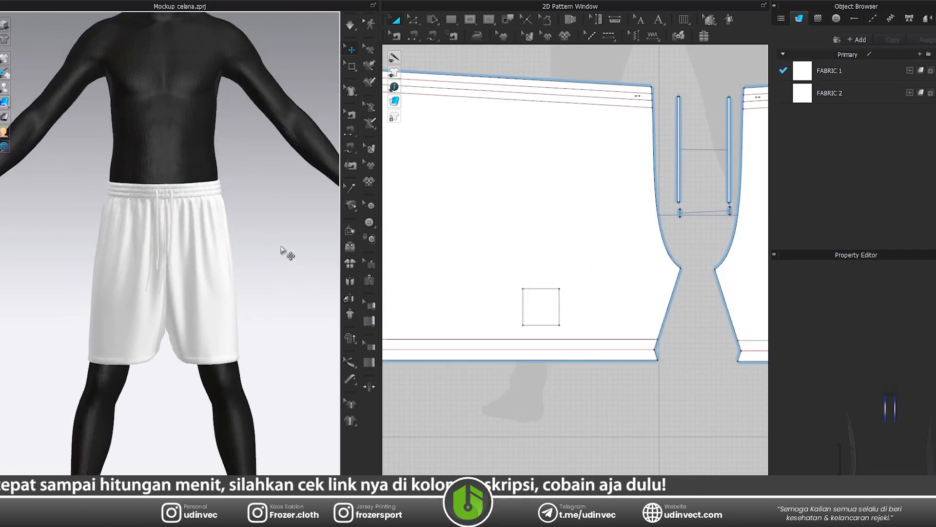
{"action": "scroll", "coordinate": [537, 245], "scroll_direction": "down", "scroll_amount": 5}
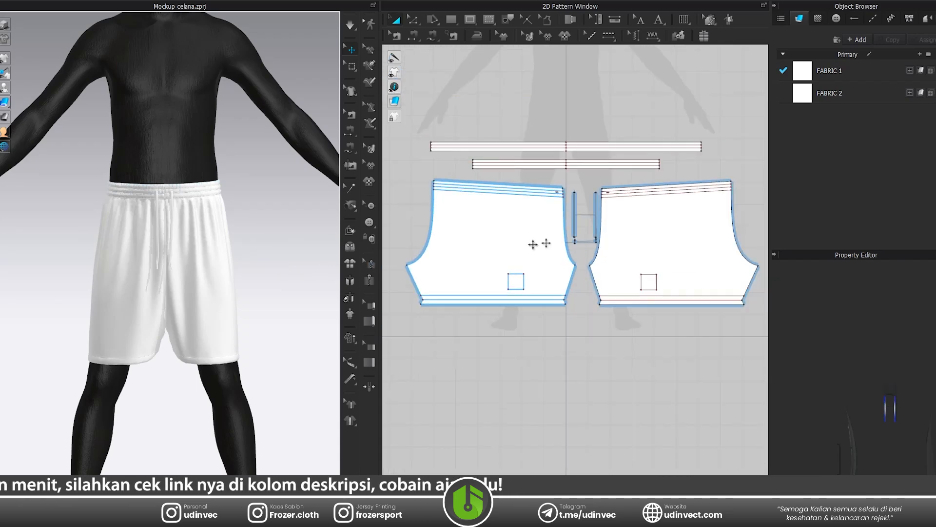
{"action": "left_click_drag", "start_coordinate": [482, 123], "coordinate": [776, 328]}
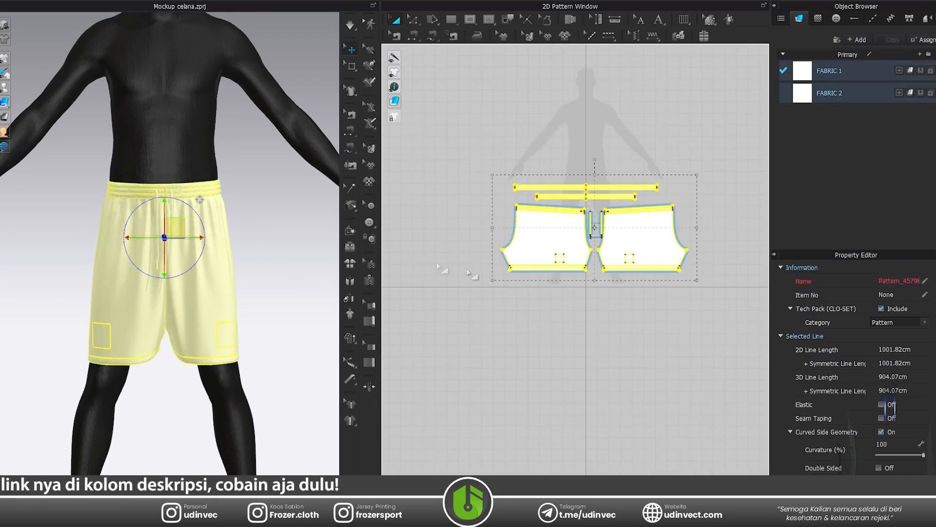
{"action": "left_click", "coordinate": [4, 1]}
{"action": "left_click", "coordinate": [4, 1]}
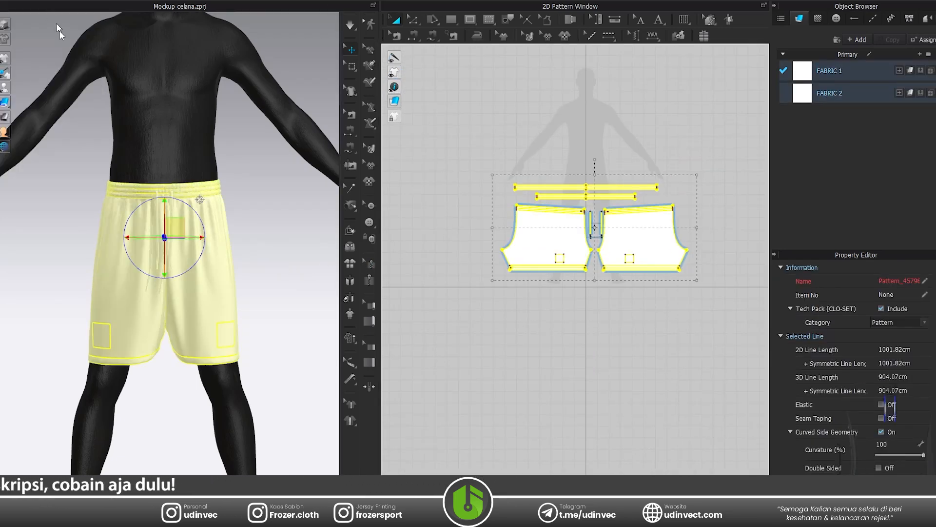
{"action": "left_click", "coordinate": [19, 1]}
{"action": "mouse_move", "coordinate": [3, 2]}
{"action": "mouse_move", "coordinate": [37, 103]}
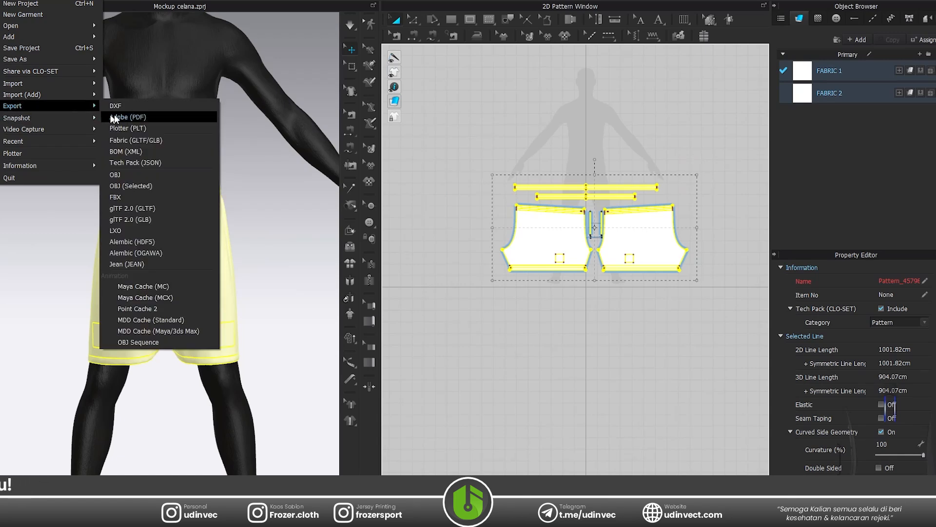
{"action": "left_click", "coordinate": [148, 117]}
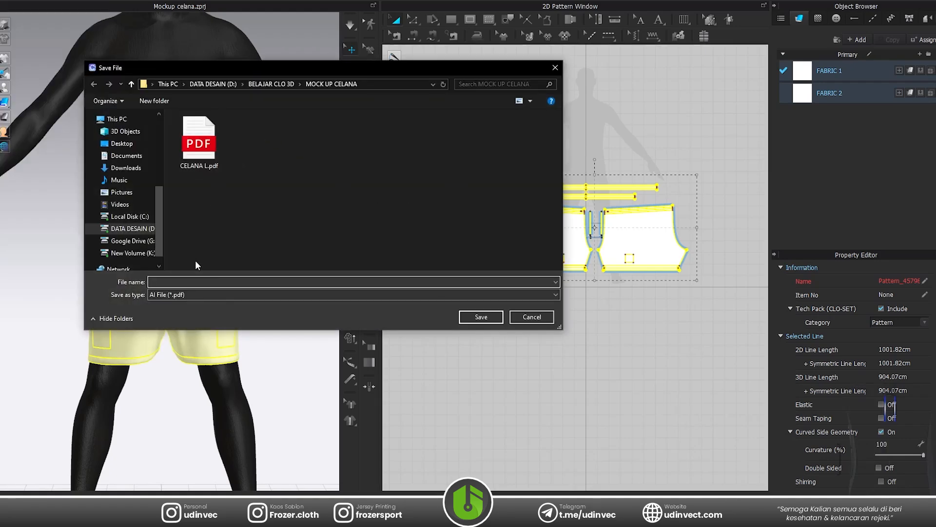
Name the export CELANA L 3D.pdf in the MOCK UP CELANA folder and export it with the default PDF options.
{"action": "left_click", "coordinate": [208, 146]}
{"action": "left_click", "coordinate": [179, 282]}
{"action": "left_click", "coordinate": [179, 282]}
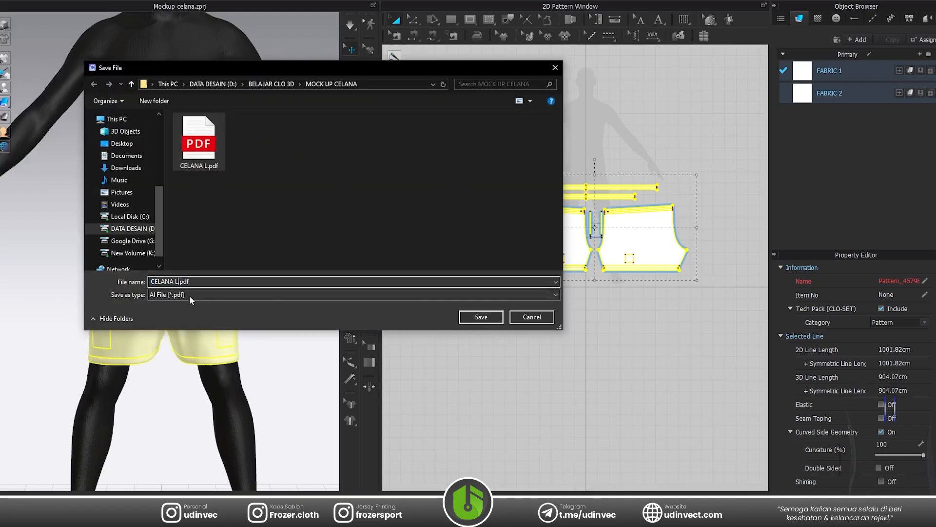
{"action": "type", "text": "3D"}
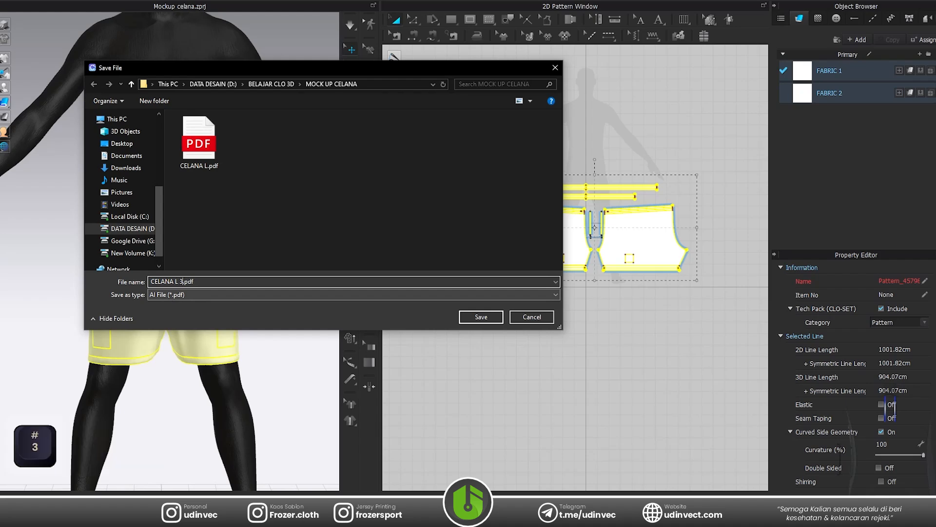
{"action": "left_click", "coordinate": [484, 315]}
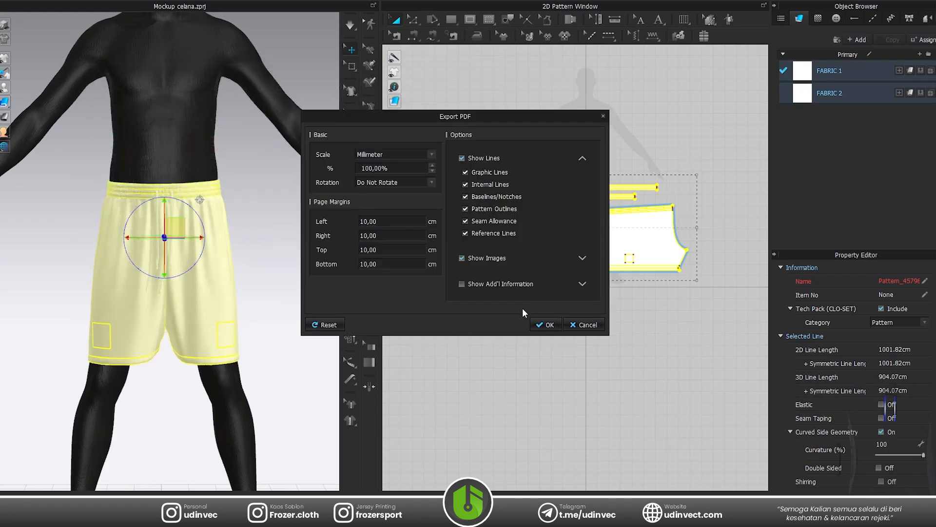
{"action": "left_click", "coordinate": [544, 324]}
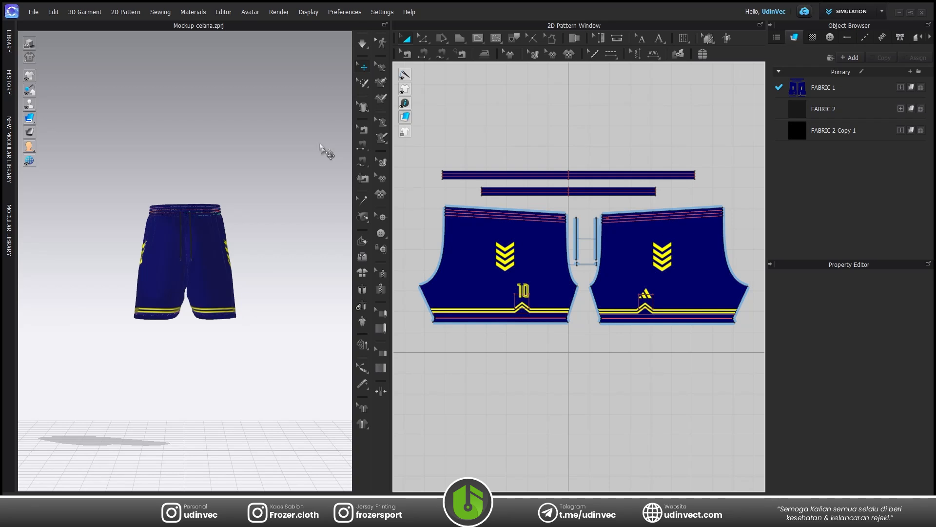
Open the Render window with its render properties and keep GPU (CUDA) as the render engine.
{"action": "left_click", "coordinate": [279, 12]}
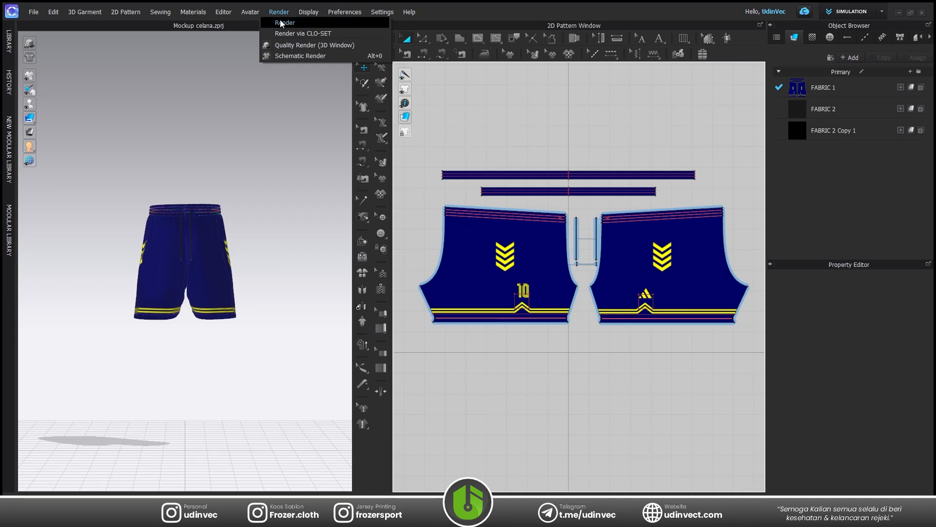
{"action": "left_click", "coordinate": [281, 22]}
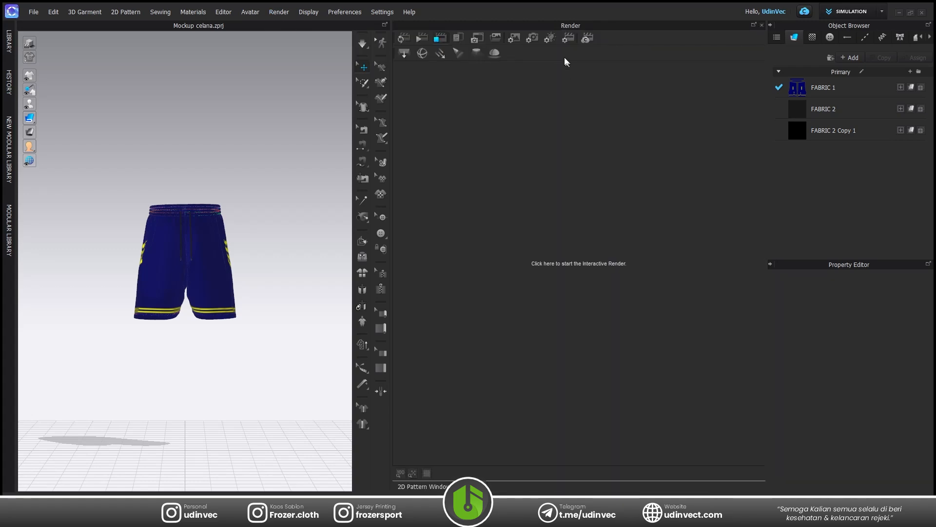
{"action": "left_click", "coordinate": [567, 41]}
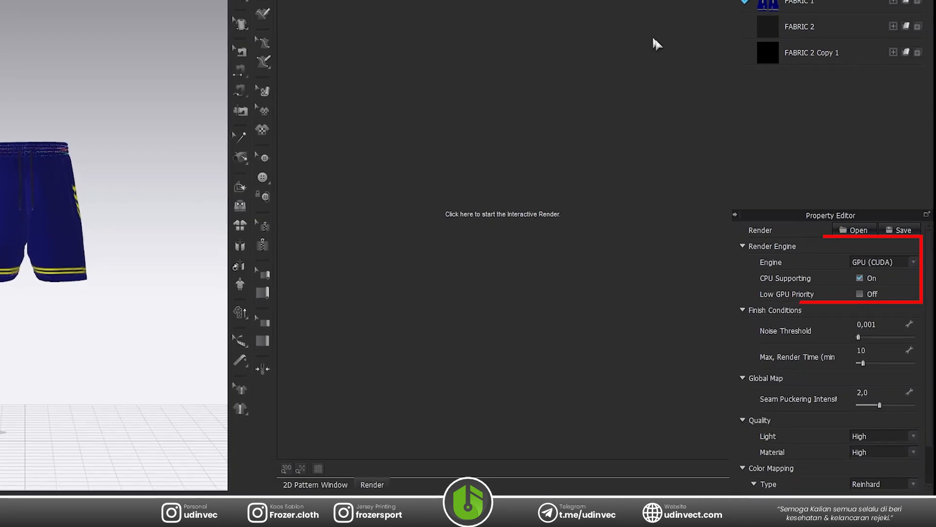
{"action": "left_click", "coordinate": [863, 226]}
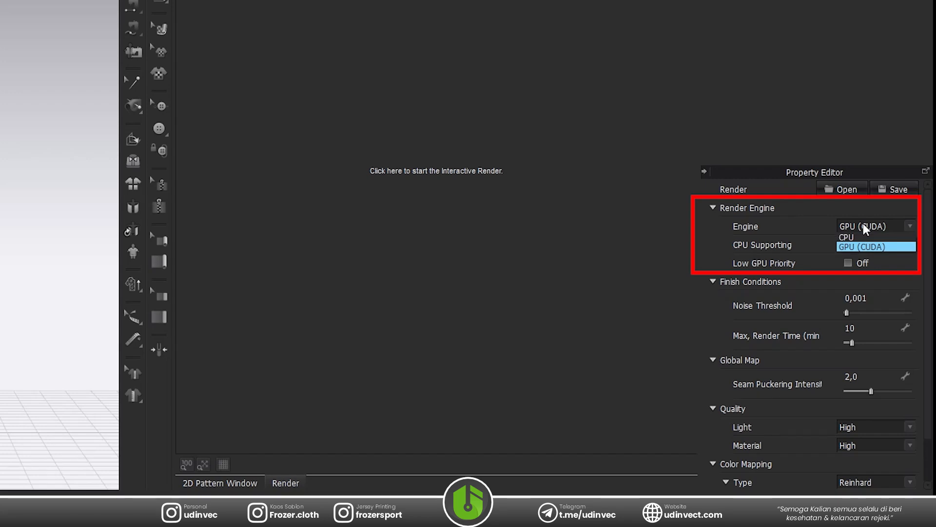
{"action": "left_click", "coordinate": [863, 226]}
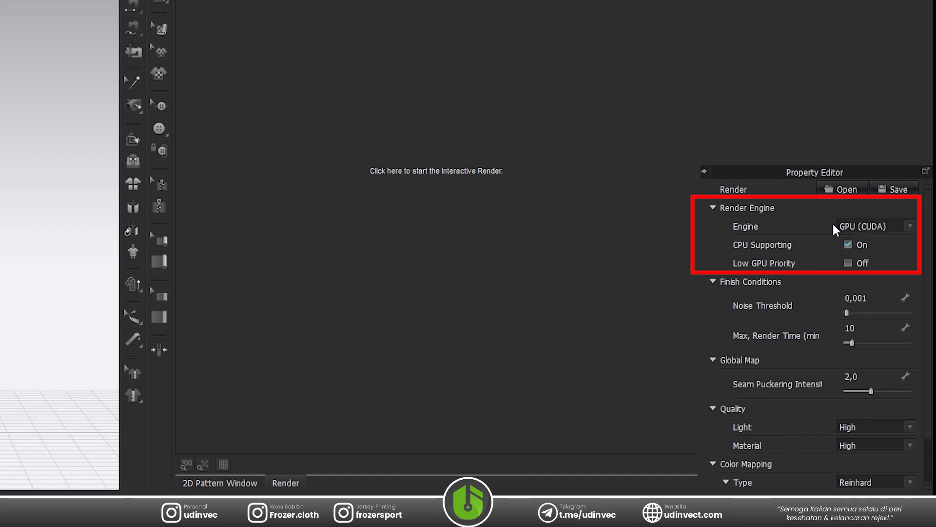
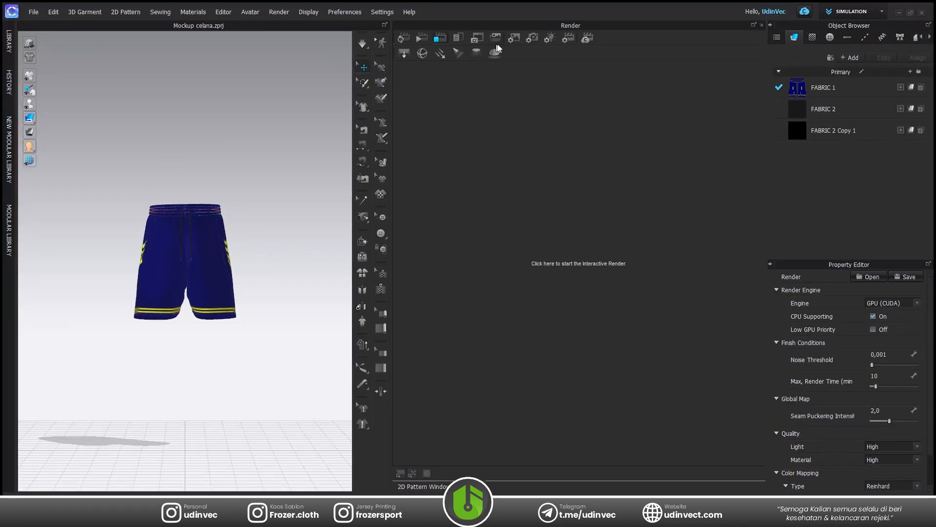
Open the render's image and video properties and set the image viewpoint to Custom Views.
{"action": "left_click", "coordinate": [519, 43]}
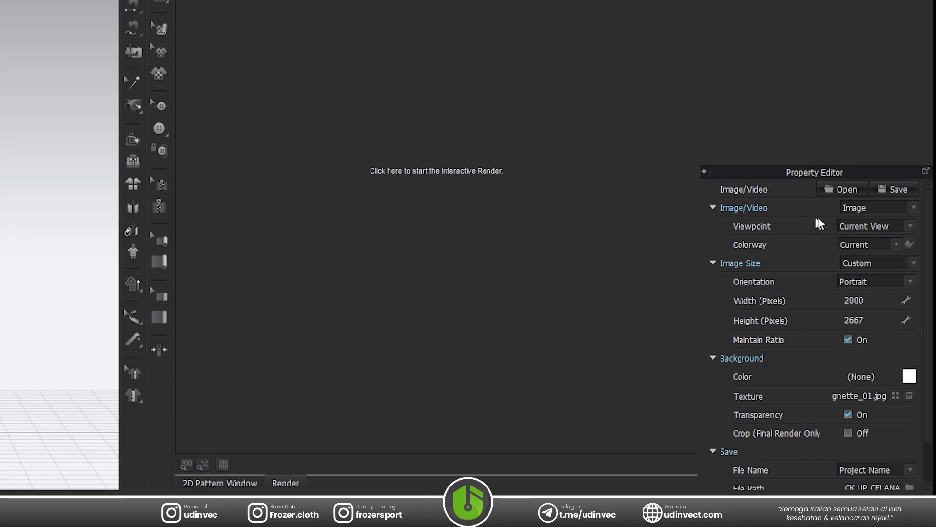
{"action": "left_click", "coordinate": [855, 225]}
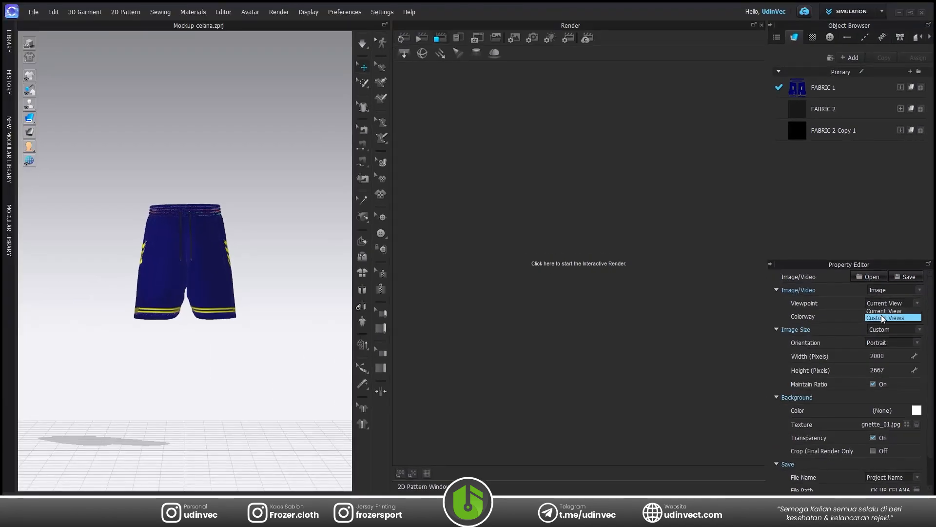
{"action": "left_click", "coordinate": [883, 317]}
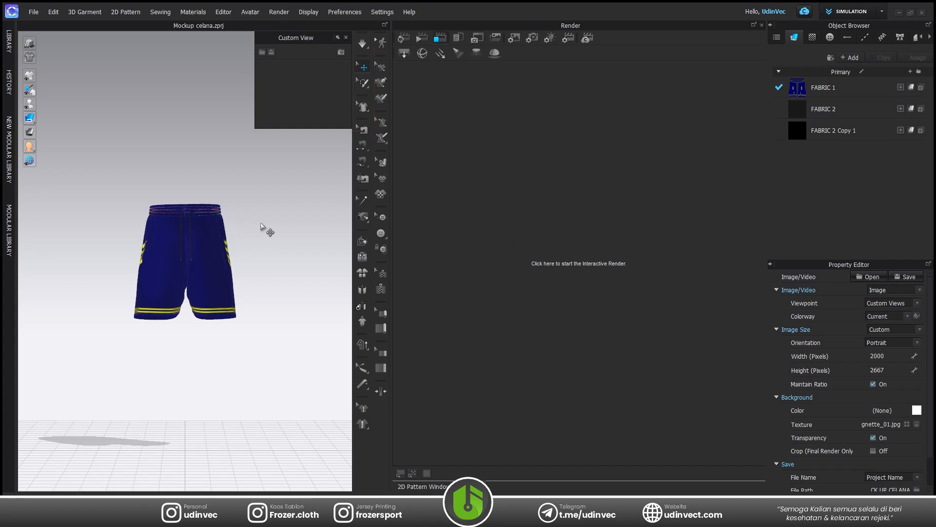
Switch the 3D garment view to high-quality rendering and start an interactive render of the shorts.
{"action": "left_click", "coordinate": [237, 237]}
{"action": "left_click", "coordinate": [29, 44]}
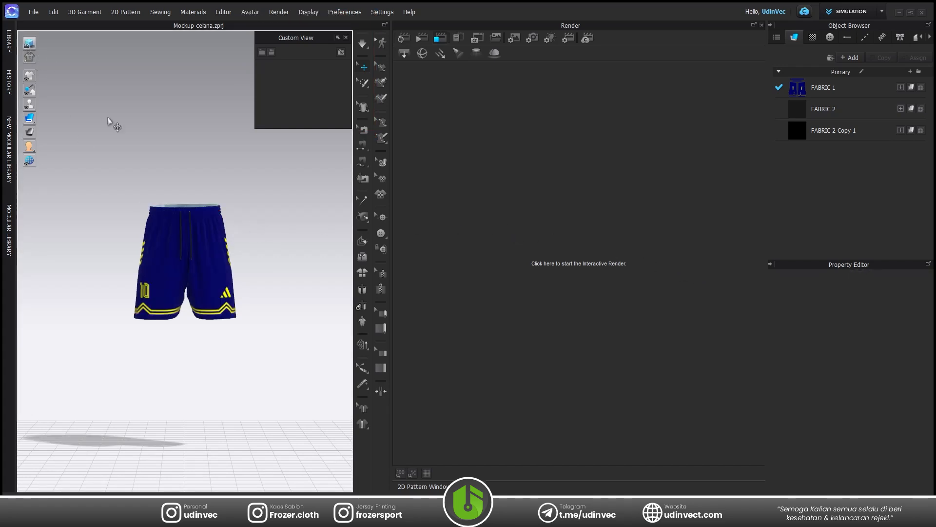
{"action": "scroll", "coordinate": [187, 225], "scroll_direction": "up", "scroll_amount": 8}
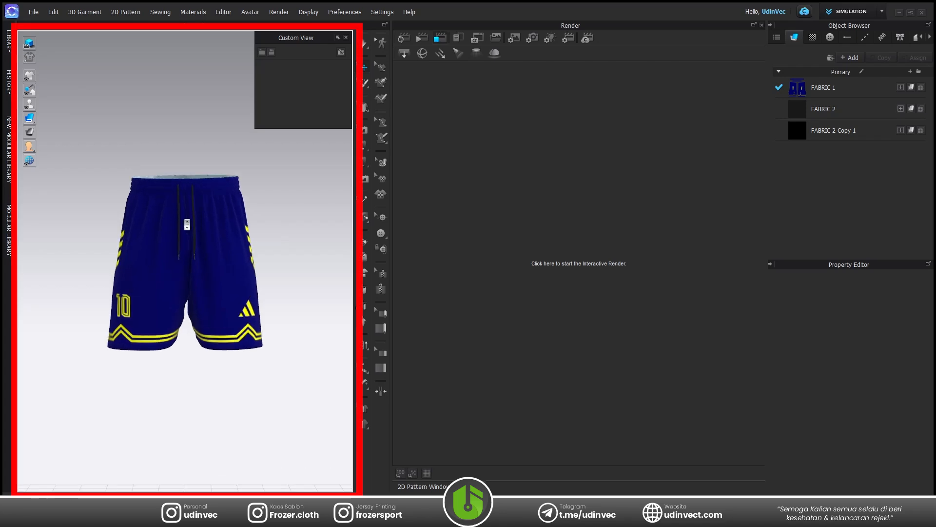
{"action": "scroll", "coordinate": [187, 225], "scroll_direction": "up", "scroll_amount": 3}
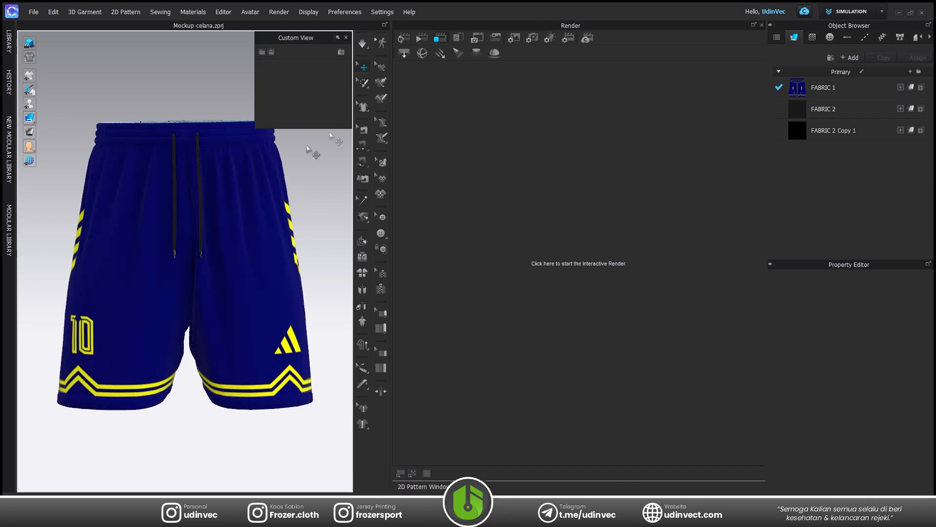
{"action": "left_click", "coordinate": [403, 39]}
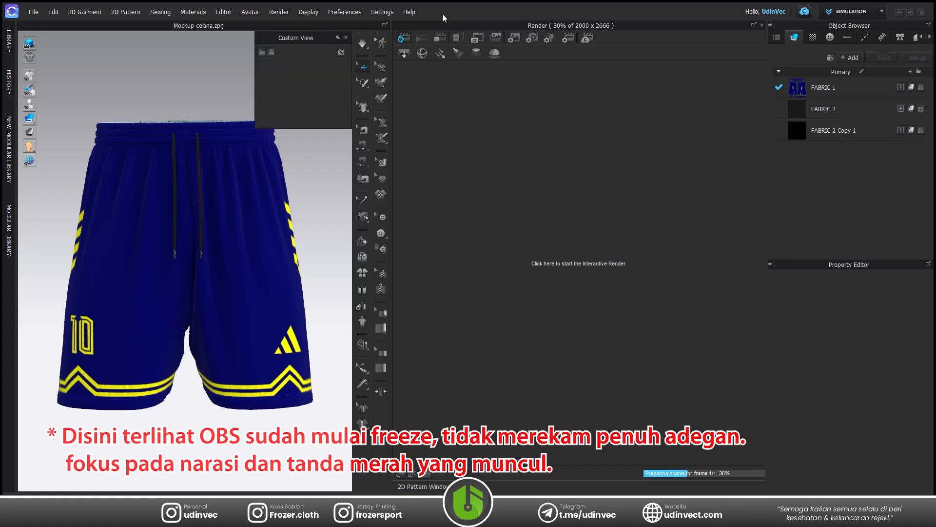
Turn off background transparency in the image properties to preview the shorts against the background texture.
{"action": "left_click", "coordinate": [515, 39]}
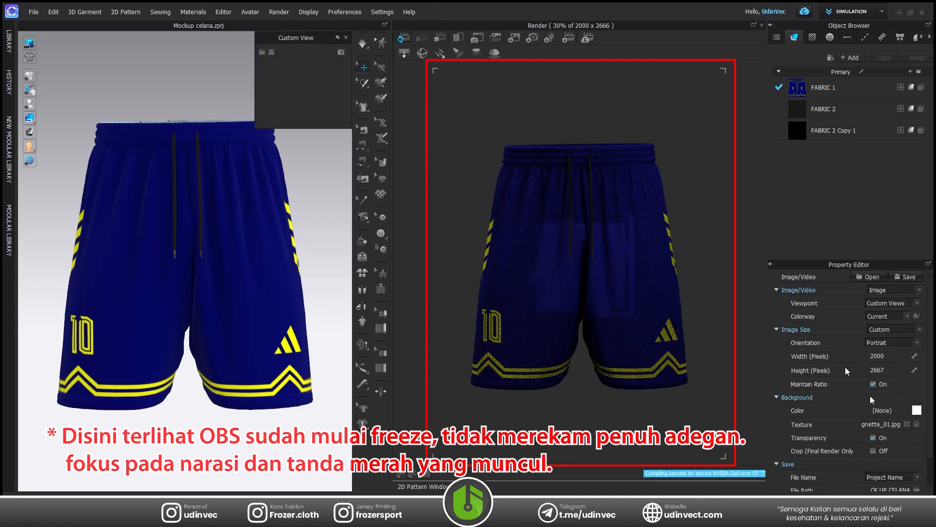
{"action": "left_click", "coordinate": [873, 437]}
Save the enlarged front view as a custom view, set the camera's horizontal angle to 45, and save that angled view too.
{"action": "scroll", "coordinate": [280, 223], "scroll_direction": "up", "scroll_amount": 2}
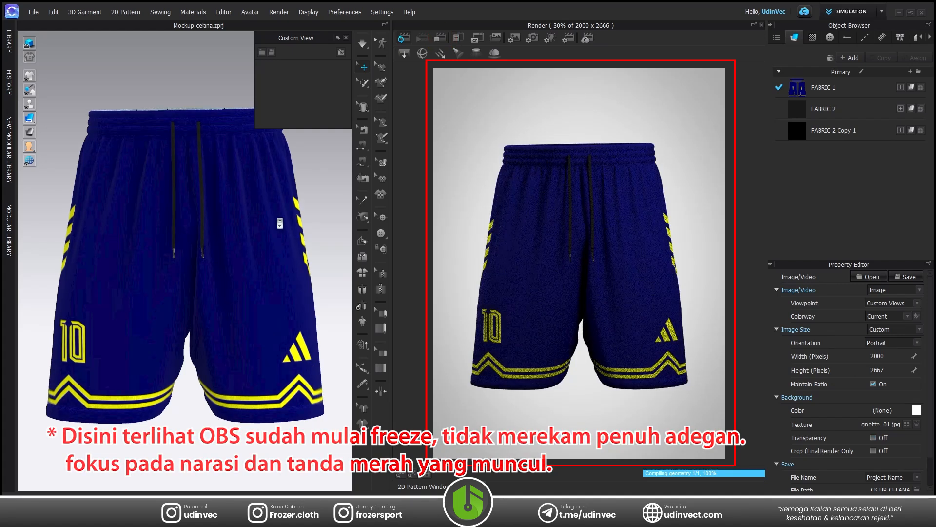
{"action": "left_click", "coordinate": [341, 52]}
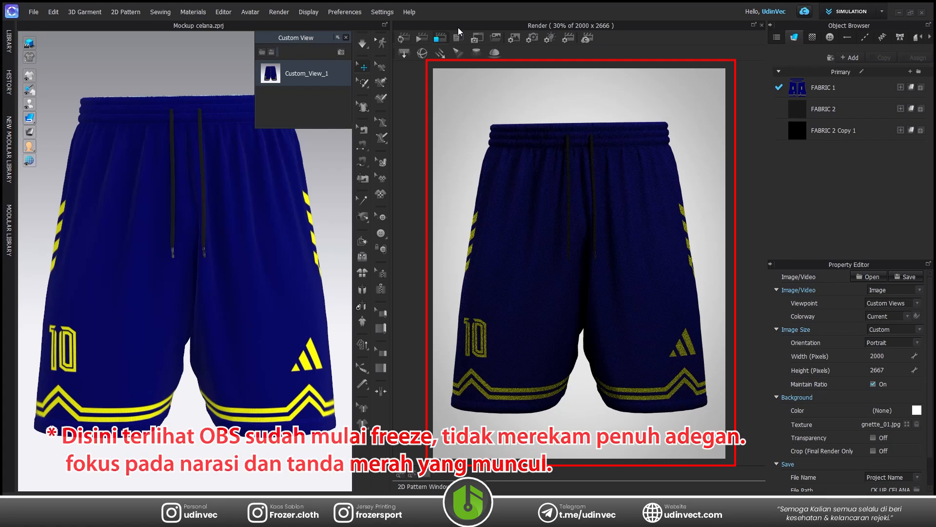
{"action": "left_click", "coordinate": [904, 395]}
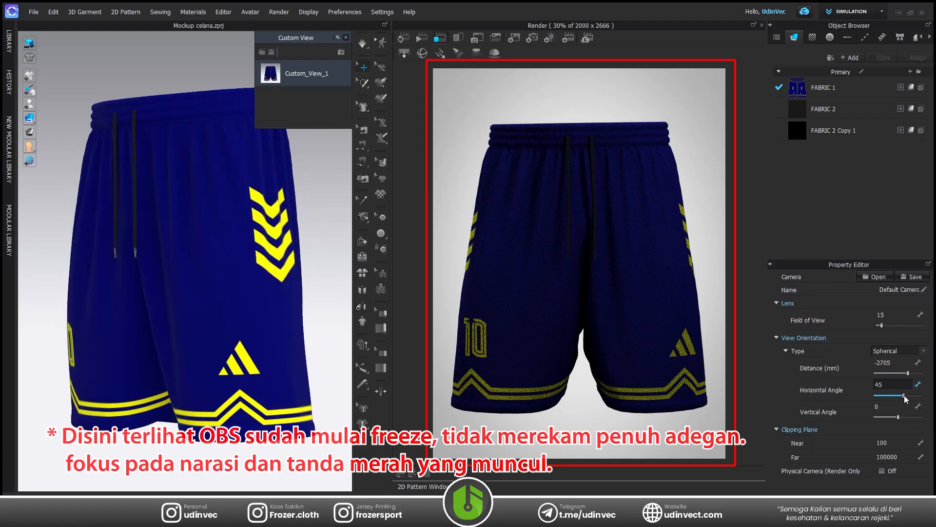
{"action": "left_click", "coordinate": [341, 52]}
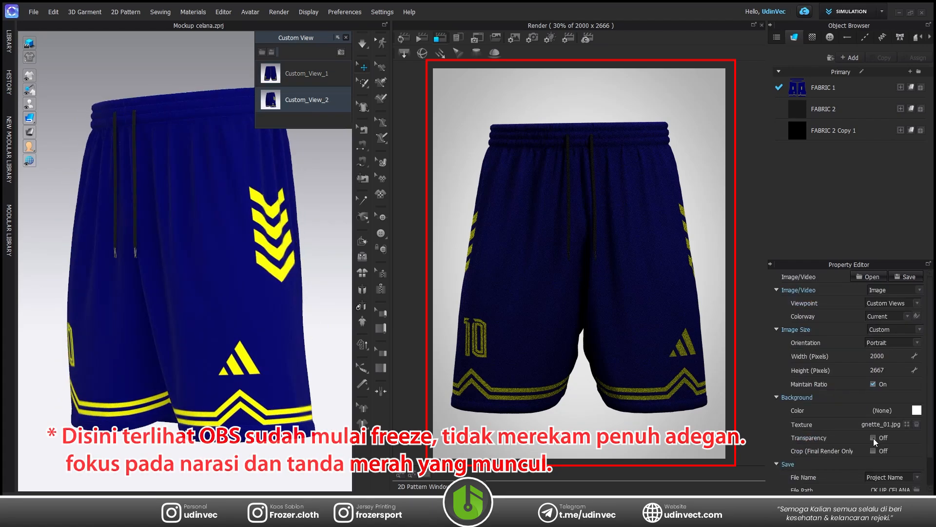
Turn background transparency on for the render image, stop the interactive render, and start the final render.
{"action": "left_click", "coordinate": [873, 437]}
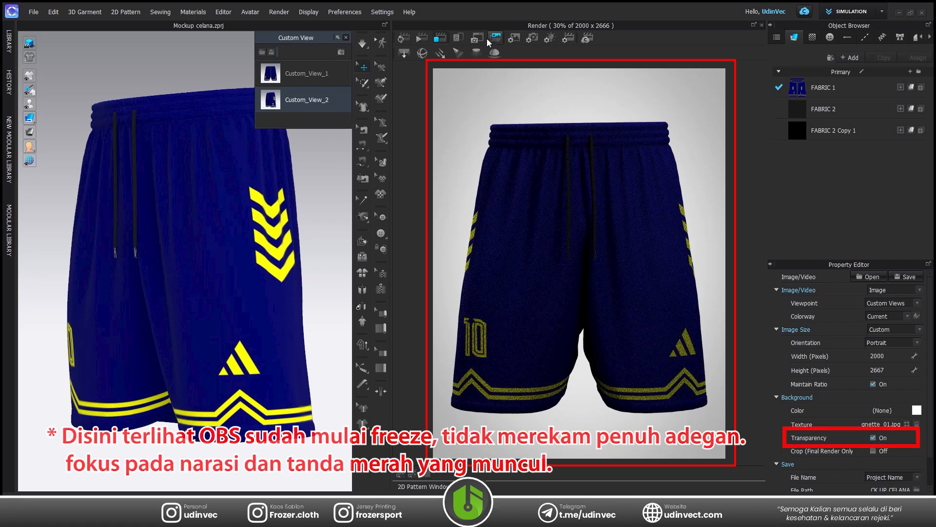
{"action": "left_click", "coordinate": [443, 40]}
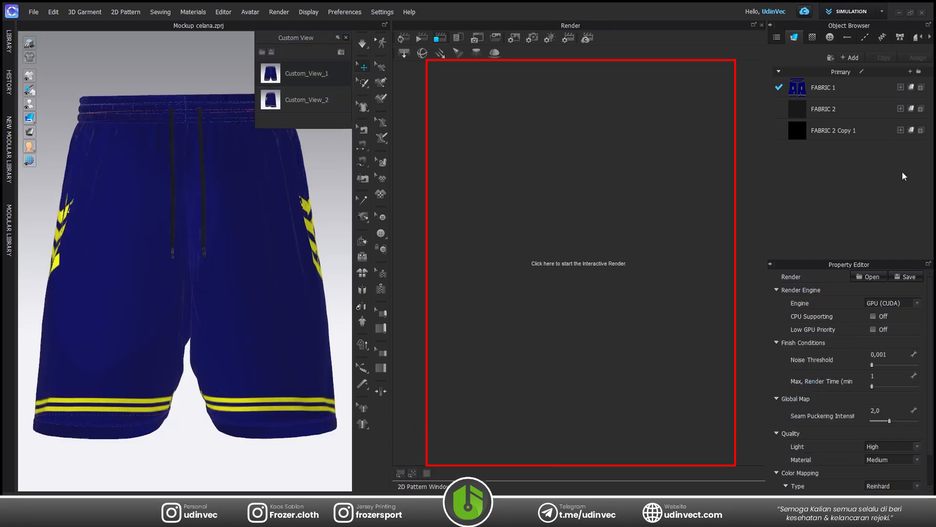
{"action": "left_click", "coordinate": [421, 38]}
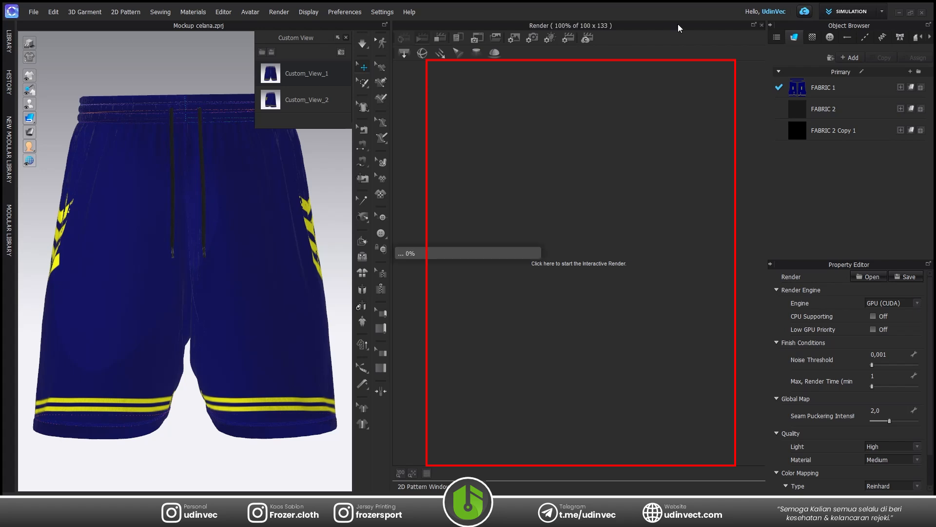